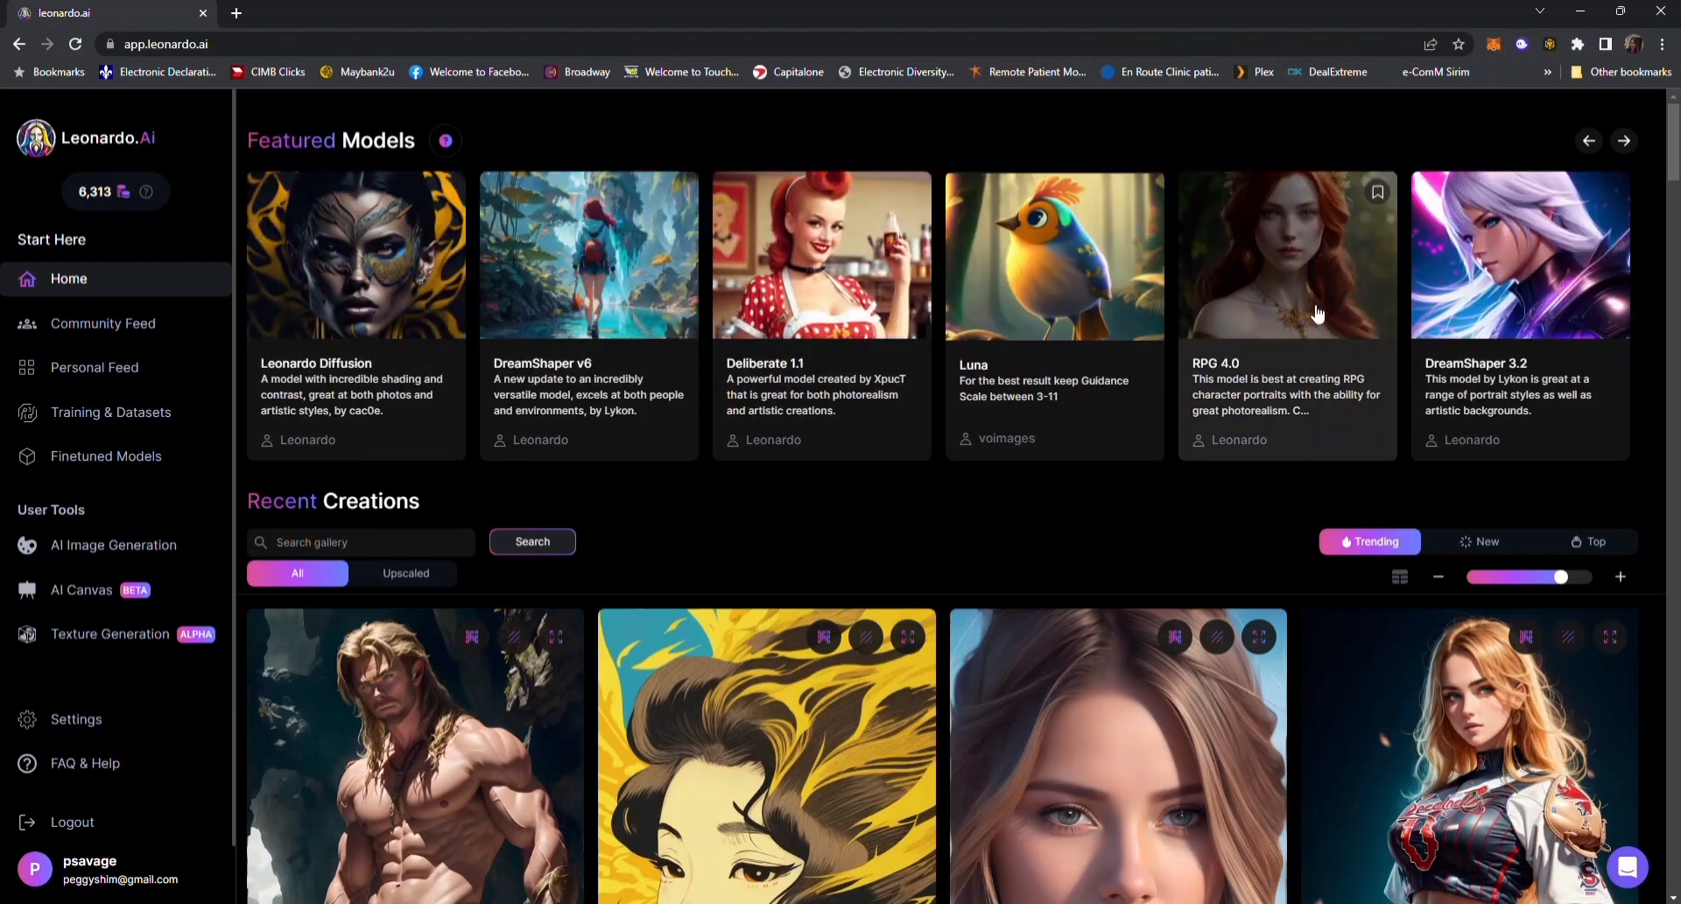
- Browse the trending Recent Creations for the white-haired woman in an ice-flower crown, and remix that image's prompt
scroll(1211, 201, down, 4)
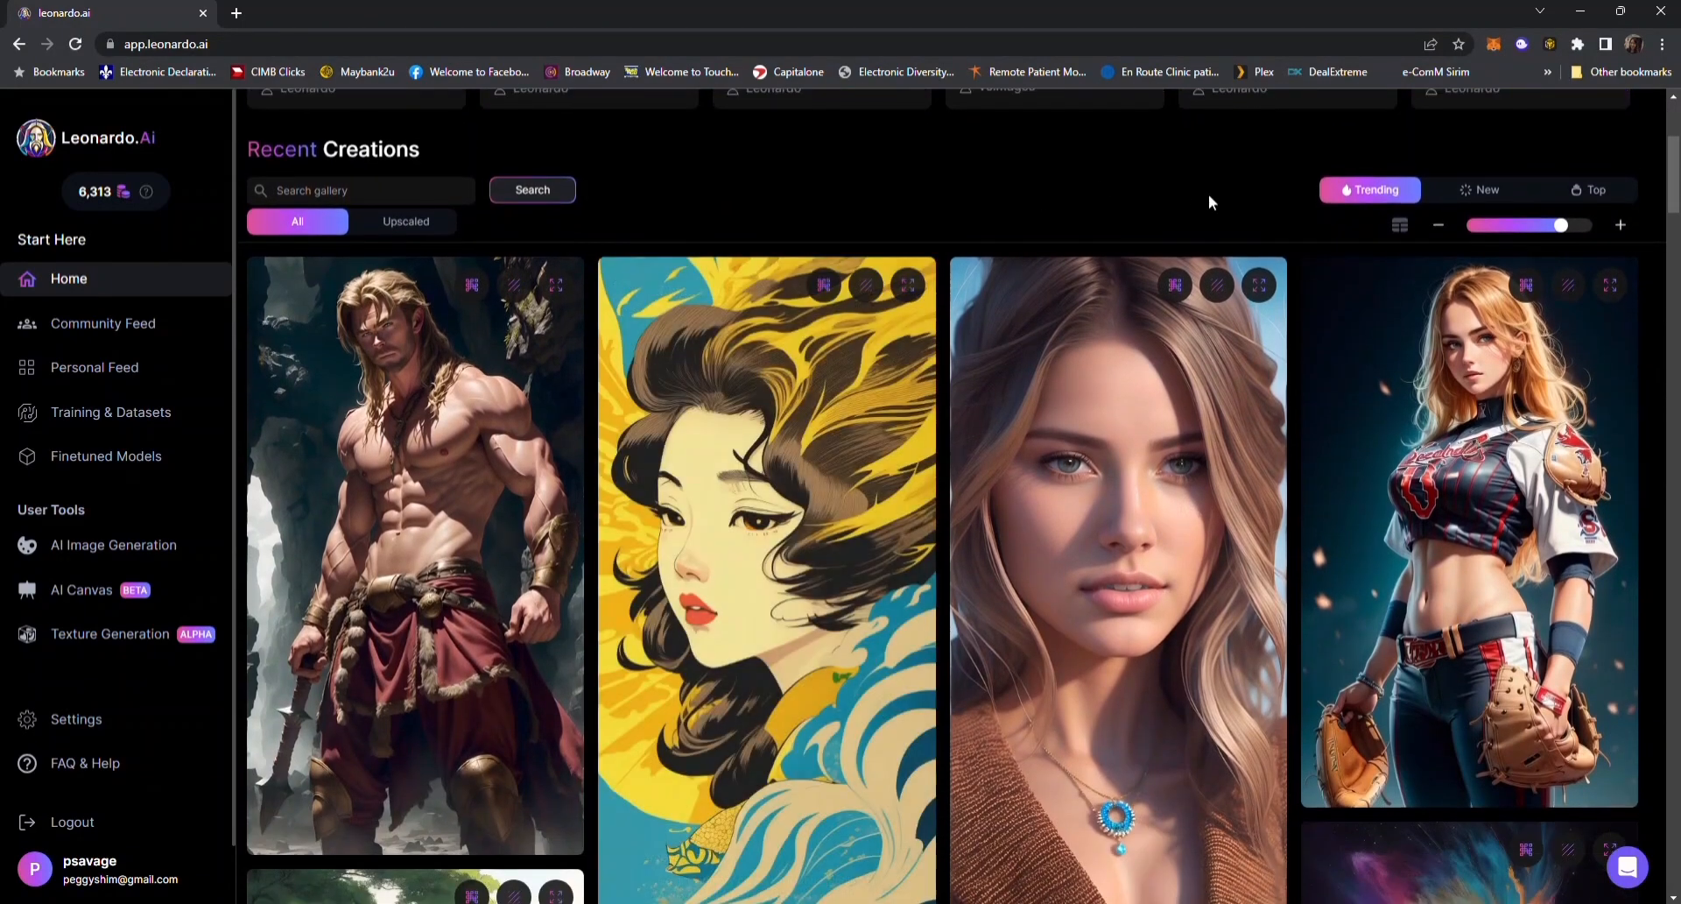
mouse_move(1518, 326)
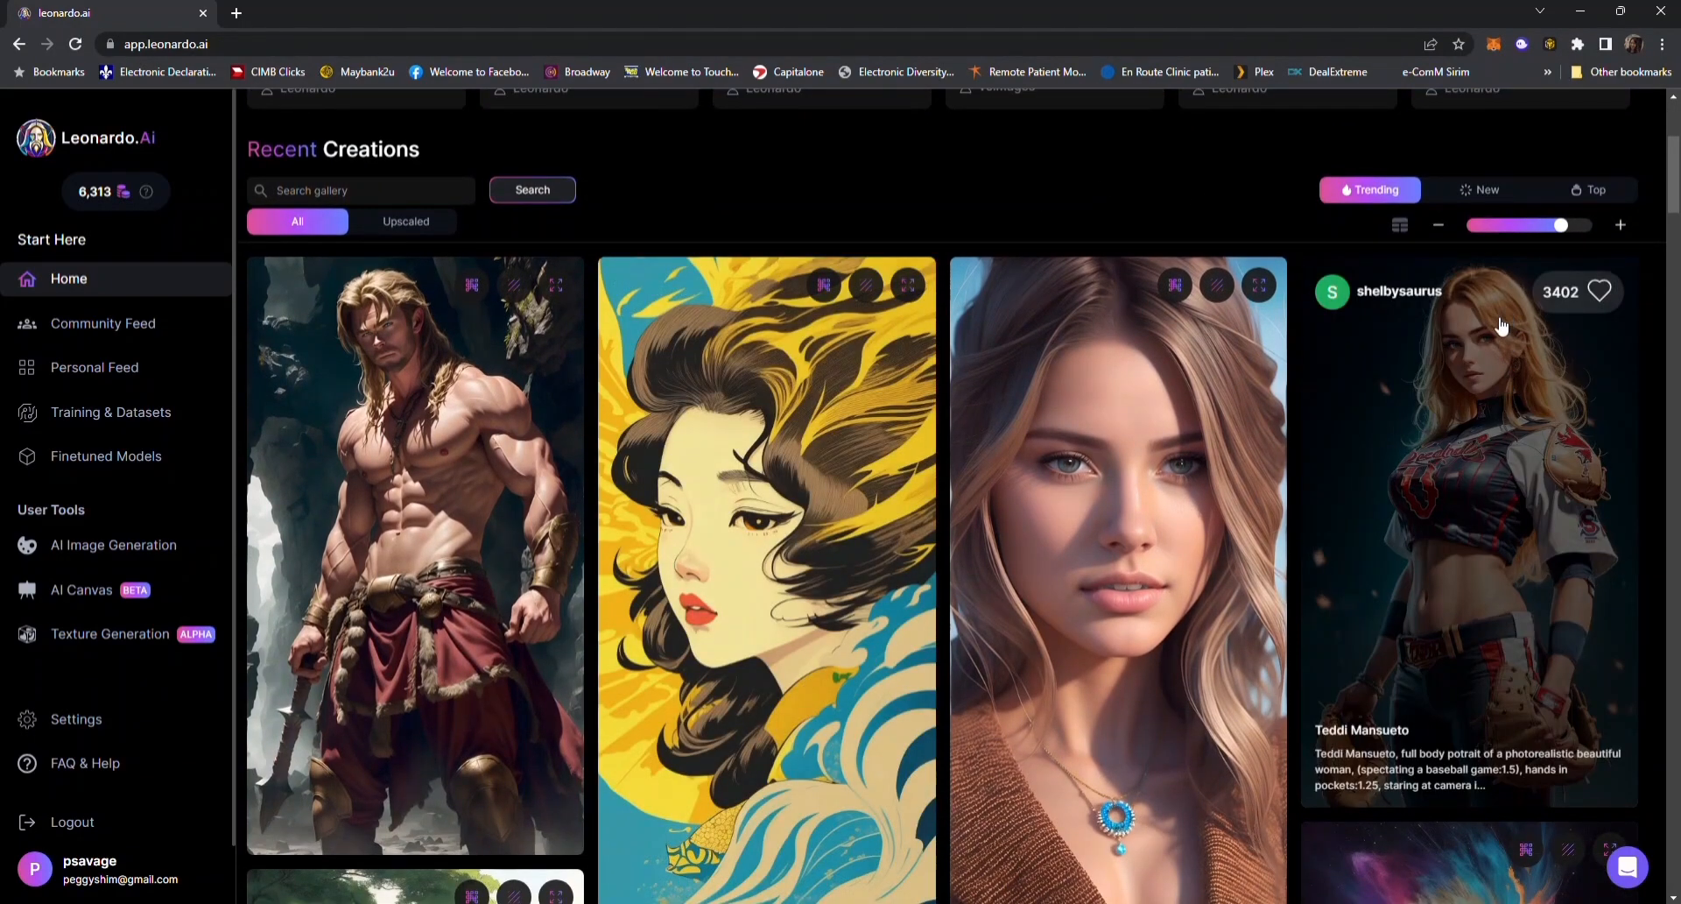
scroll(1500, 326, down, 7)
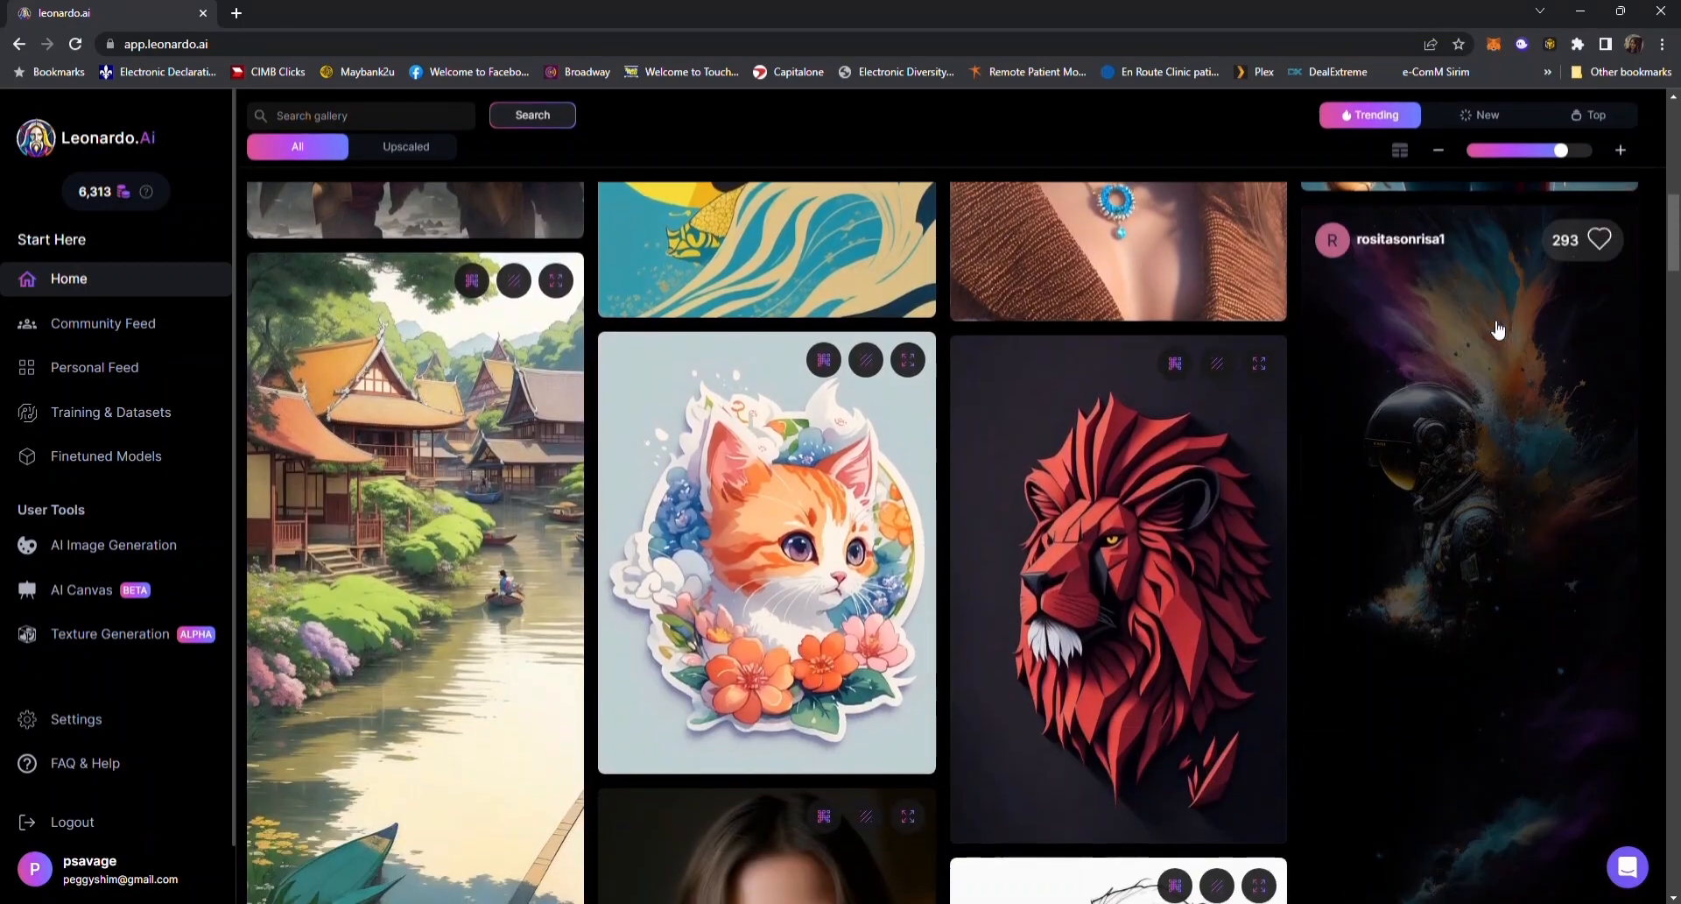
scroll(1498, 330, down, 10)
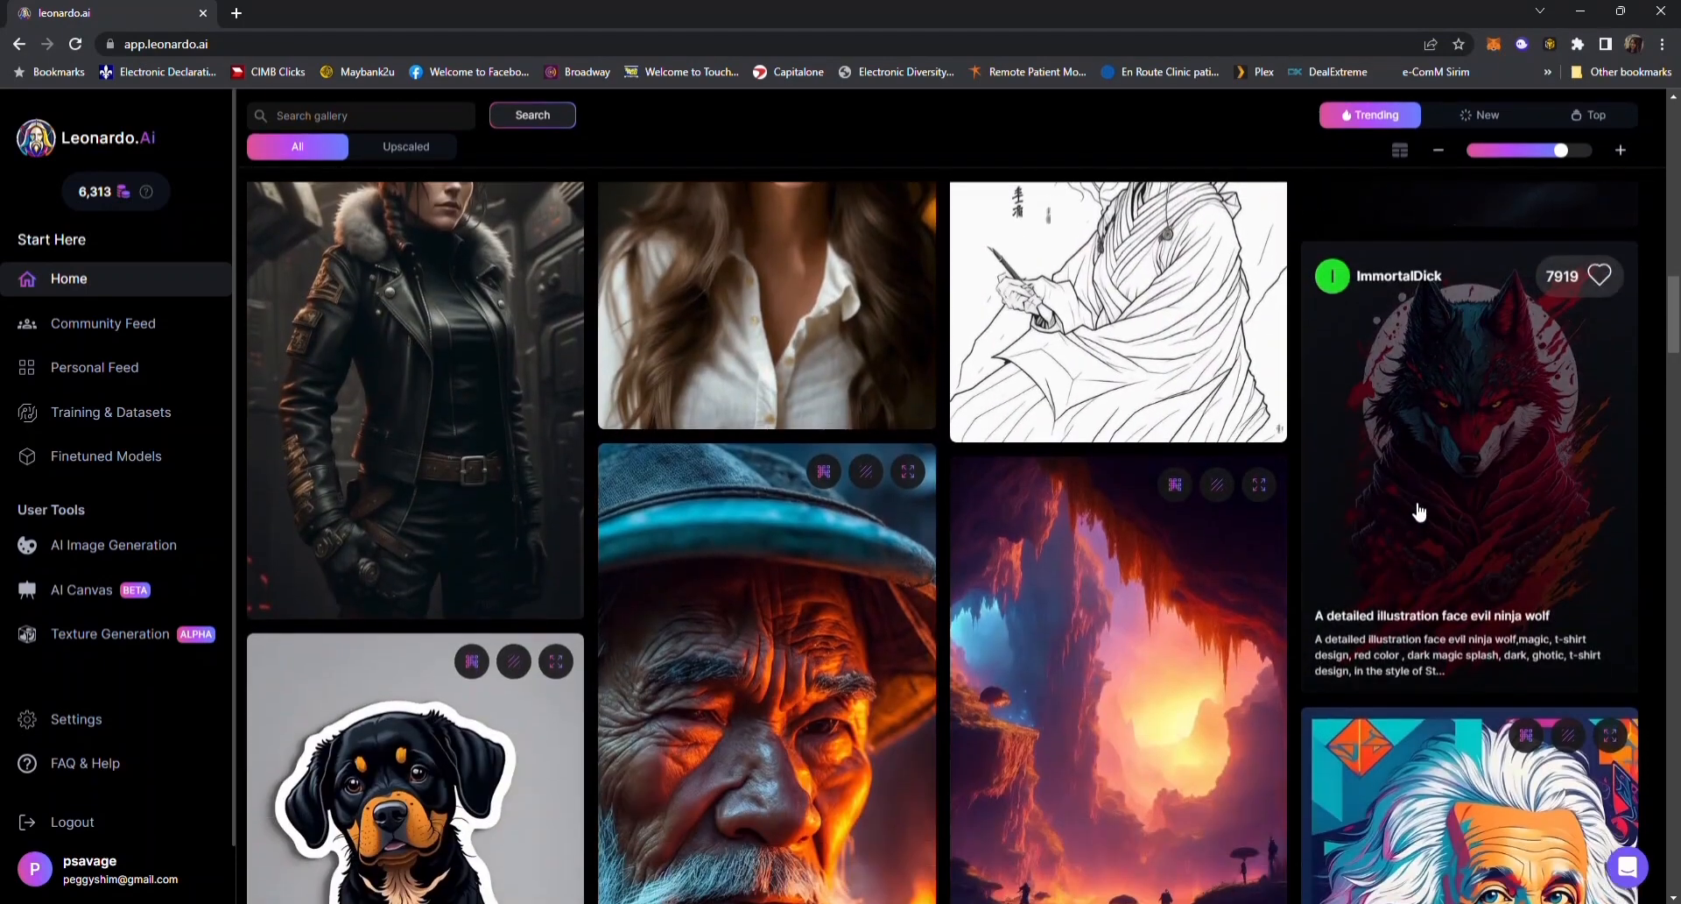
scroll(1420, 511, down, 8)
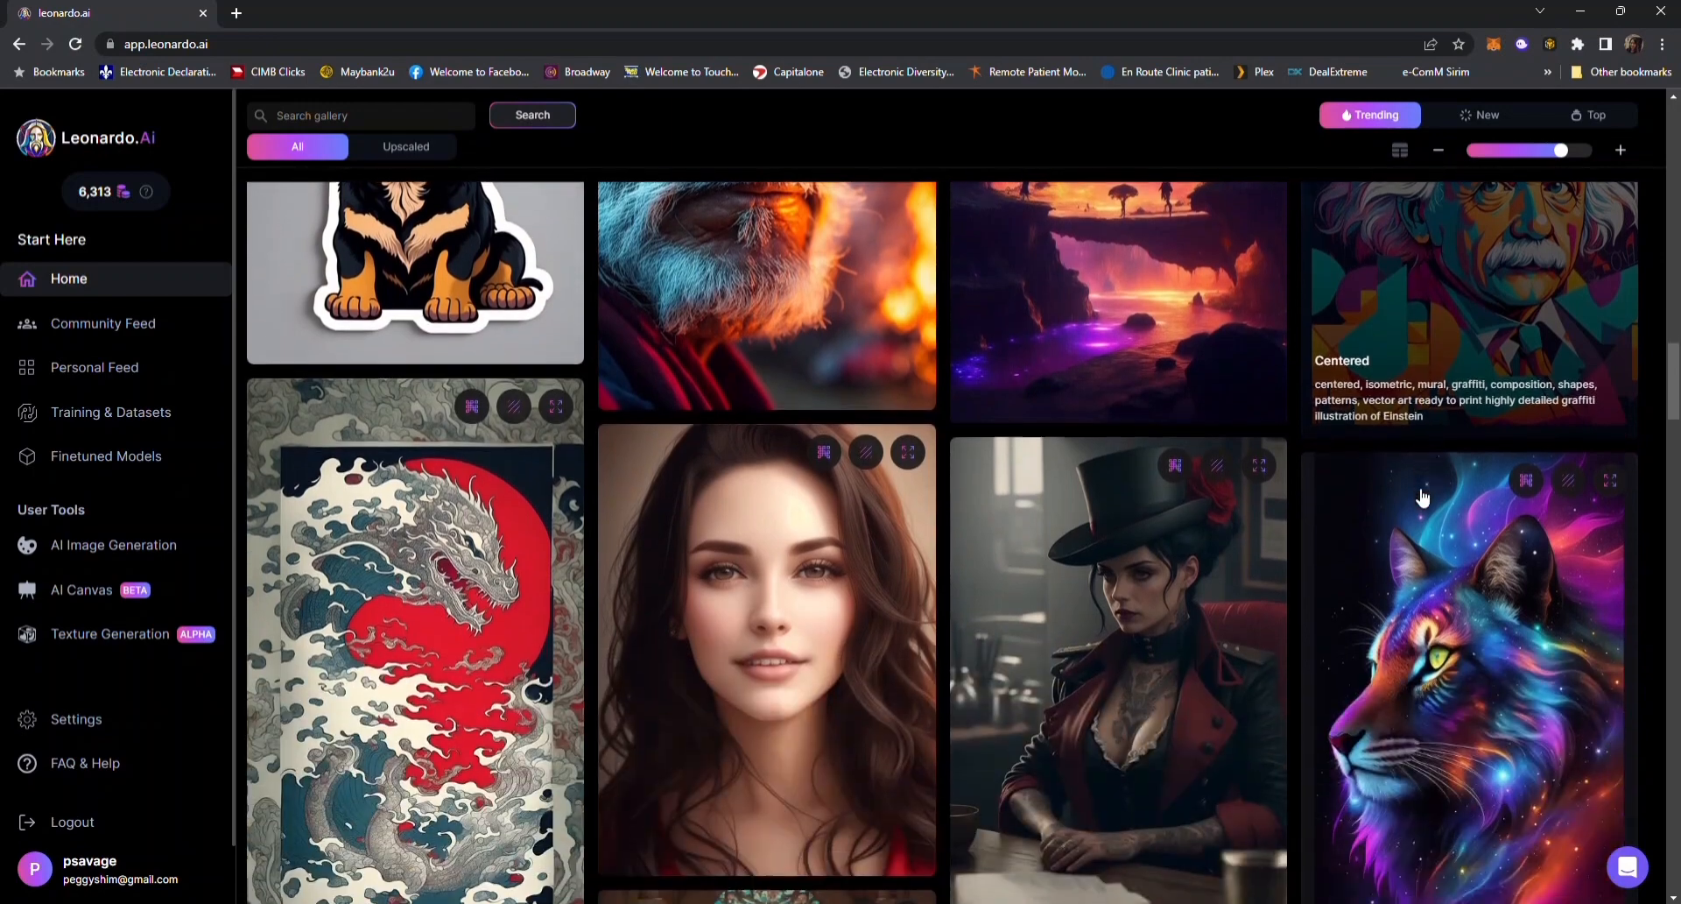
scroll(1422, 497, down, 7)
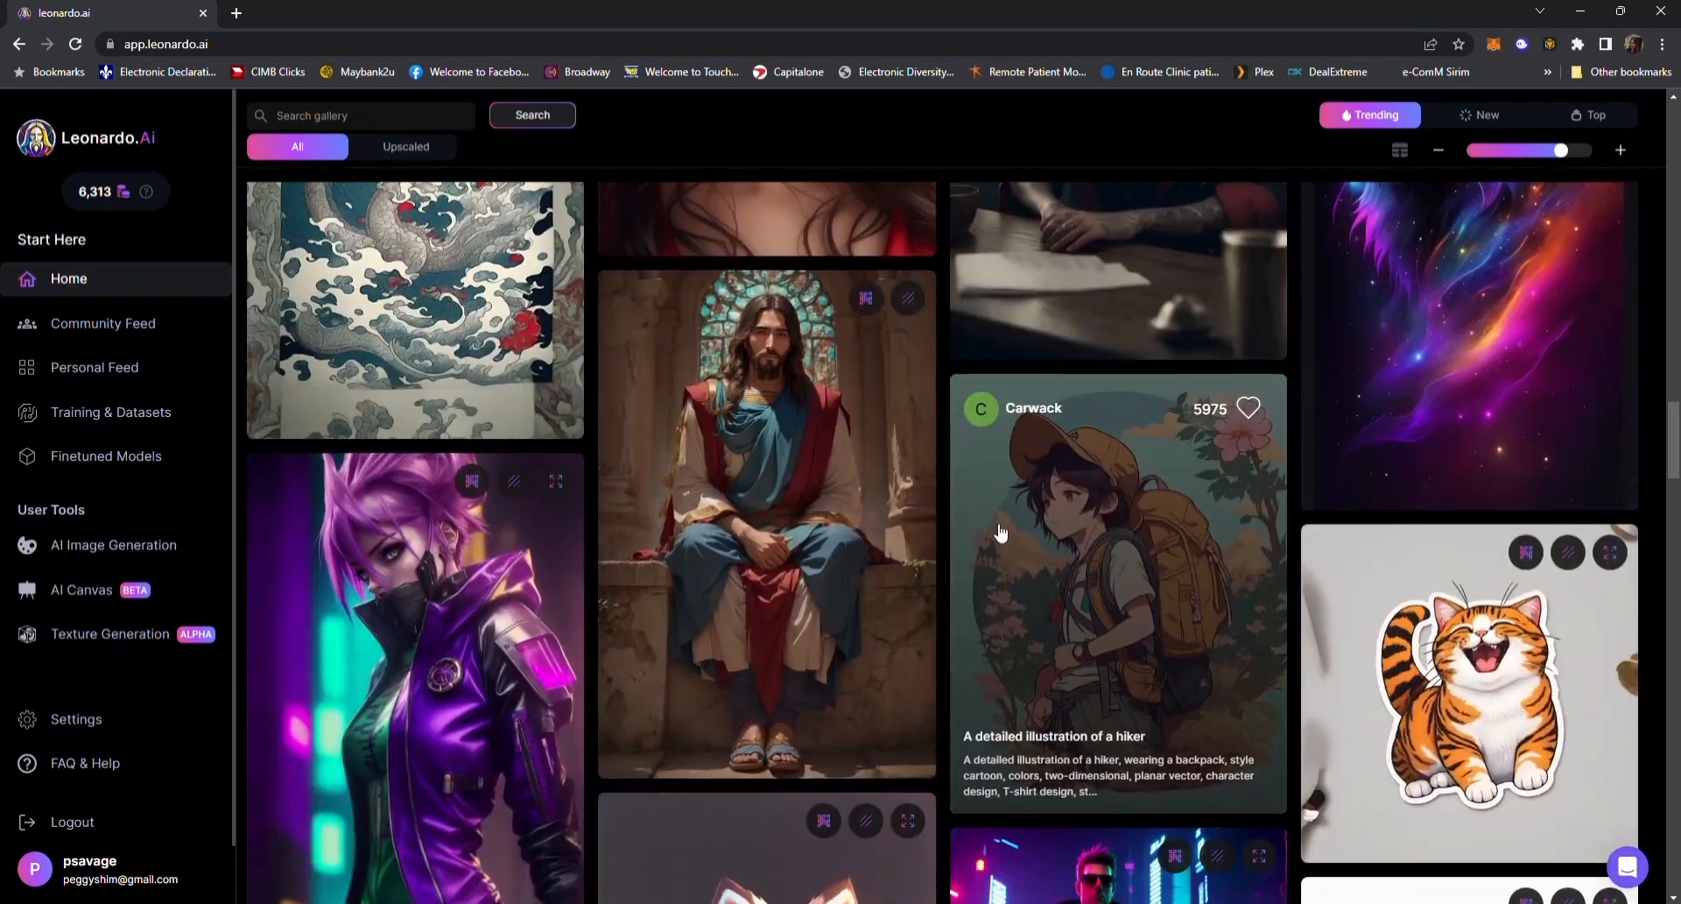
scroll(1276, 674, down, 4)
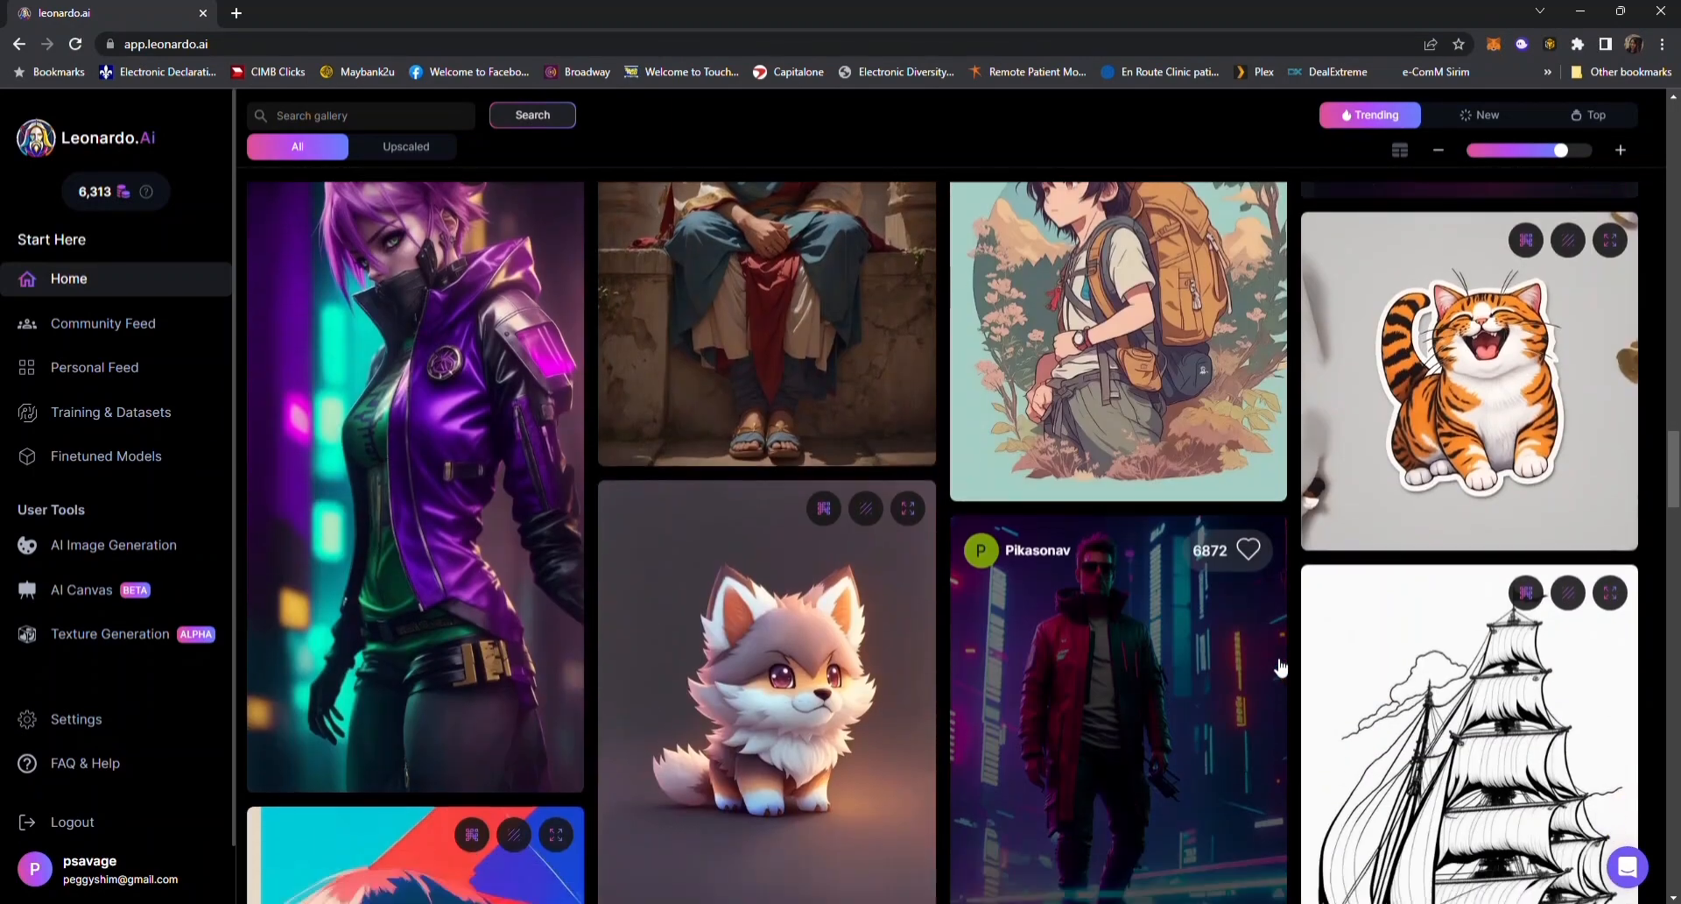
scroll(1280, 668, down, 10)
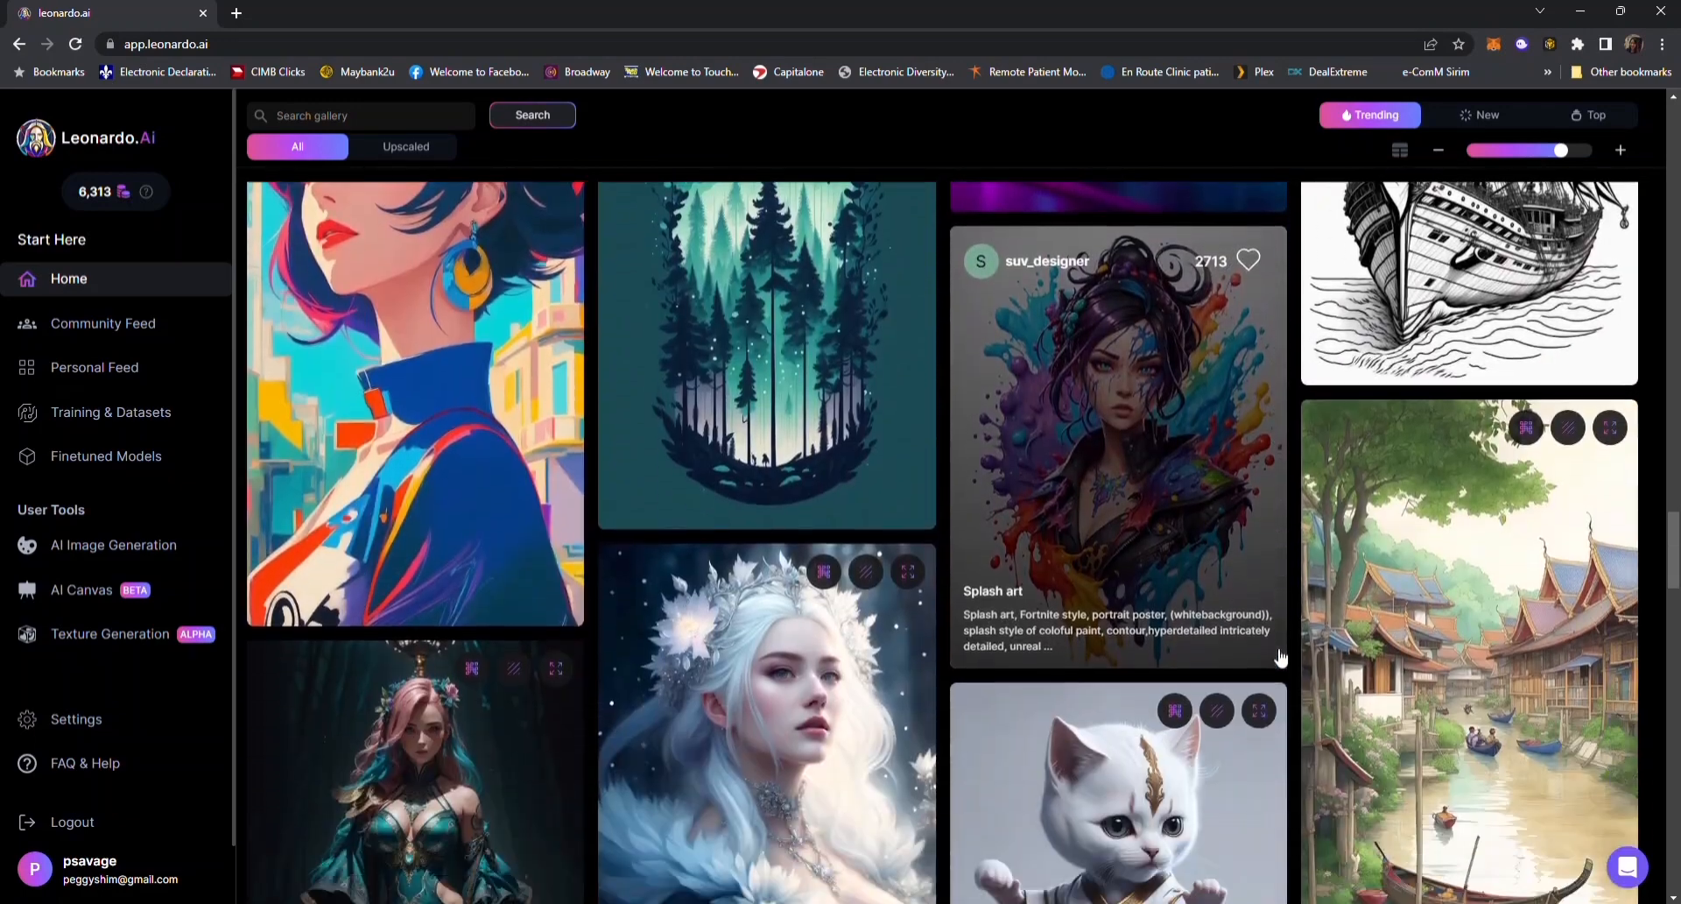
scroll(1280, 657, down, 3)
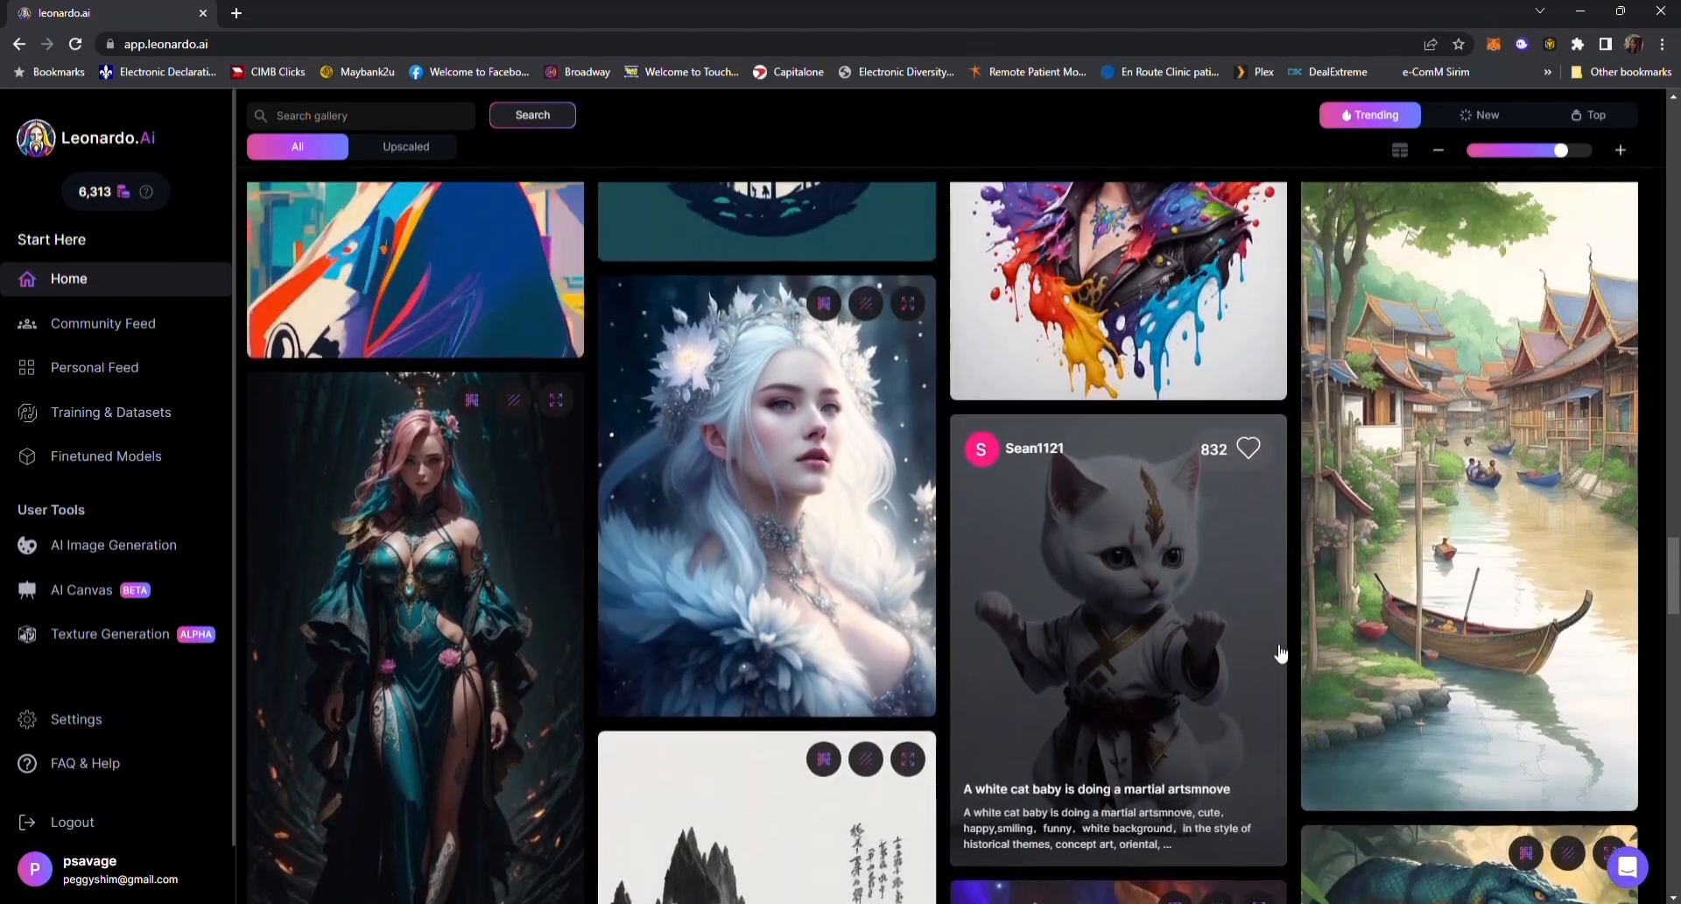
click(802, 528)
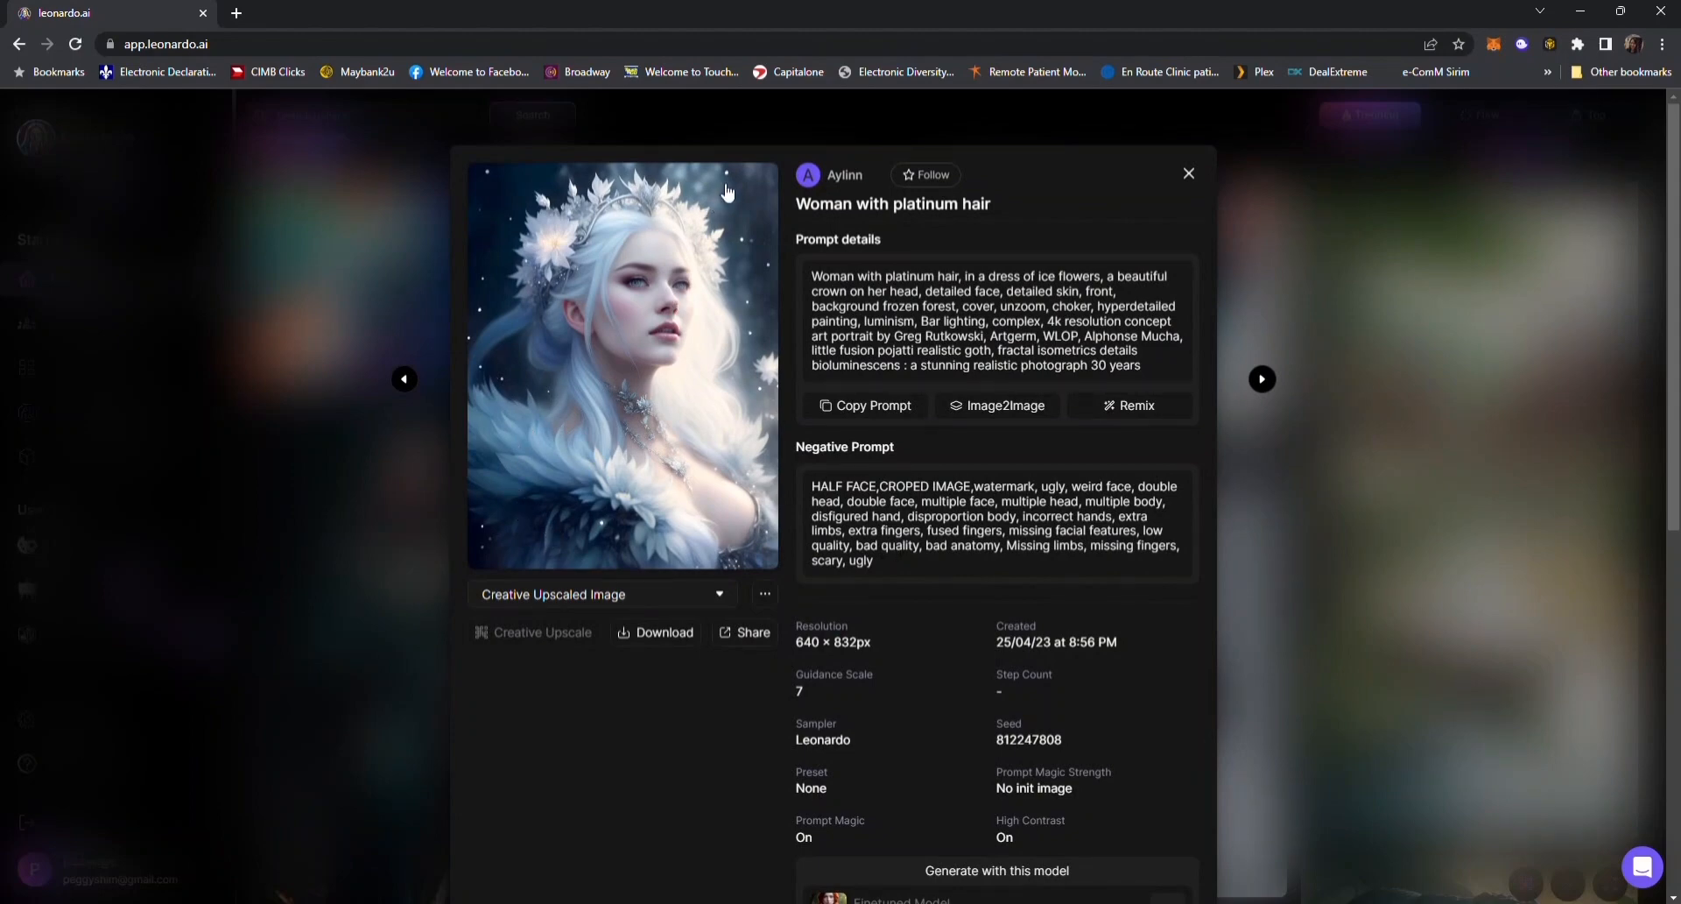
click(1140, 410)
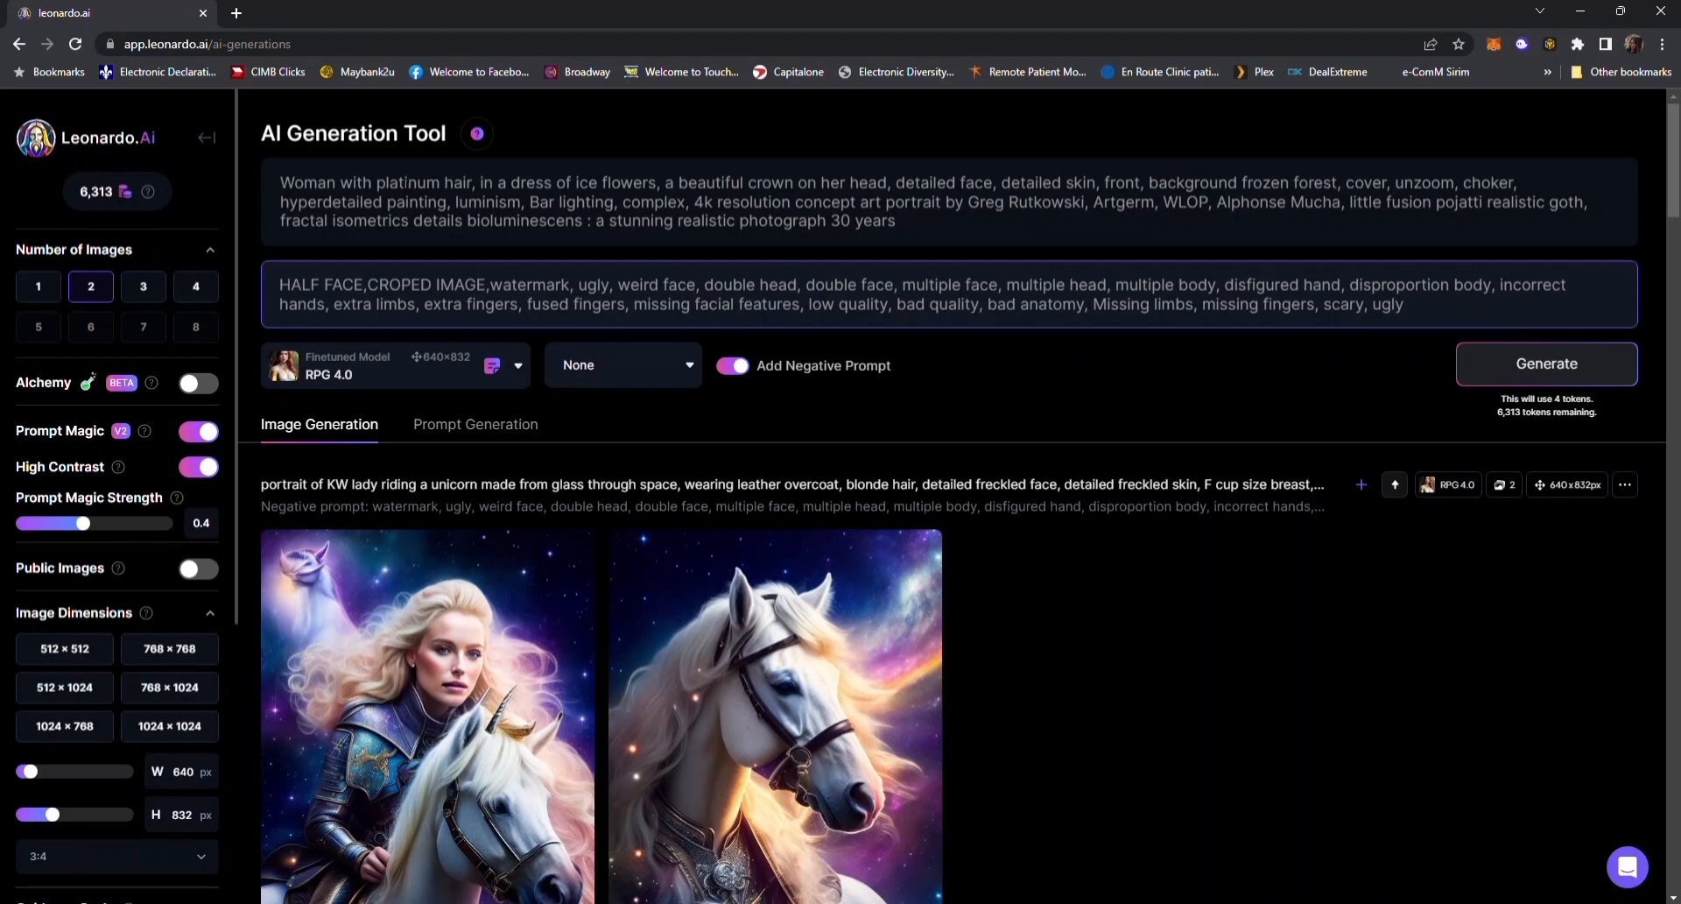
- Replace "of ice flowers" with "cheongsam" in the dress description of the main prompt
drag(377, 182, 454, 182)
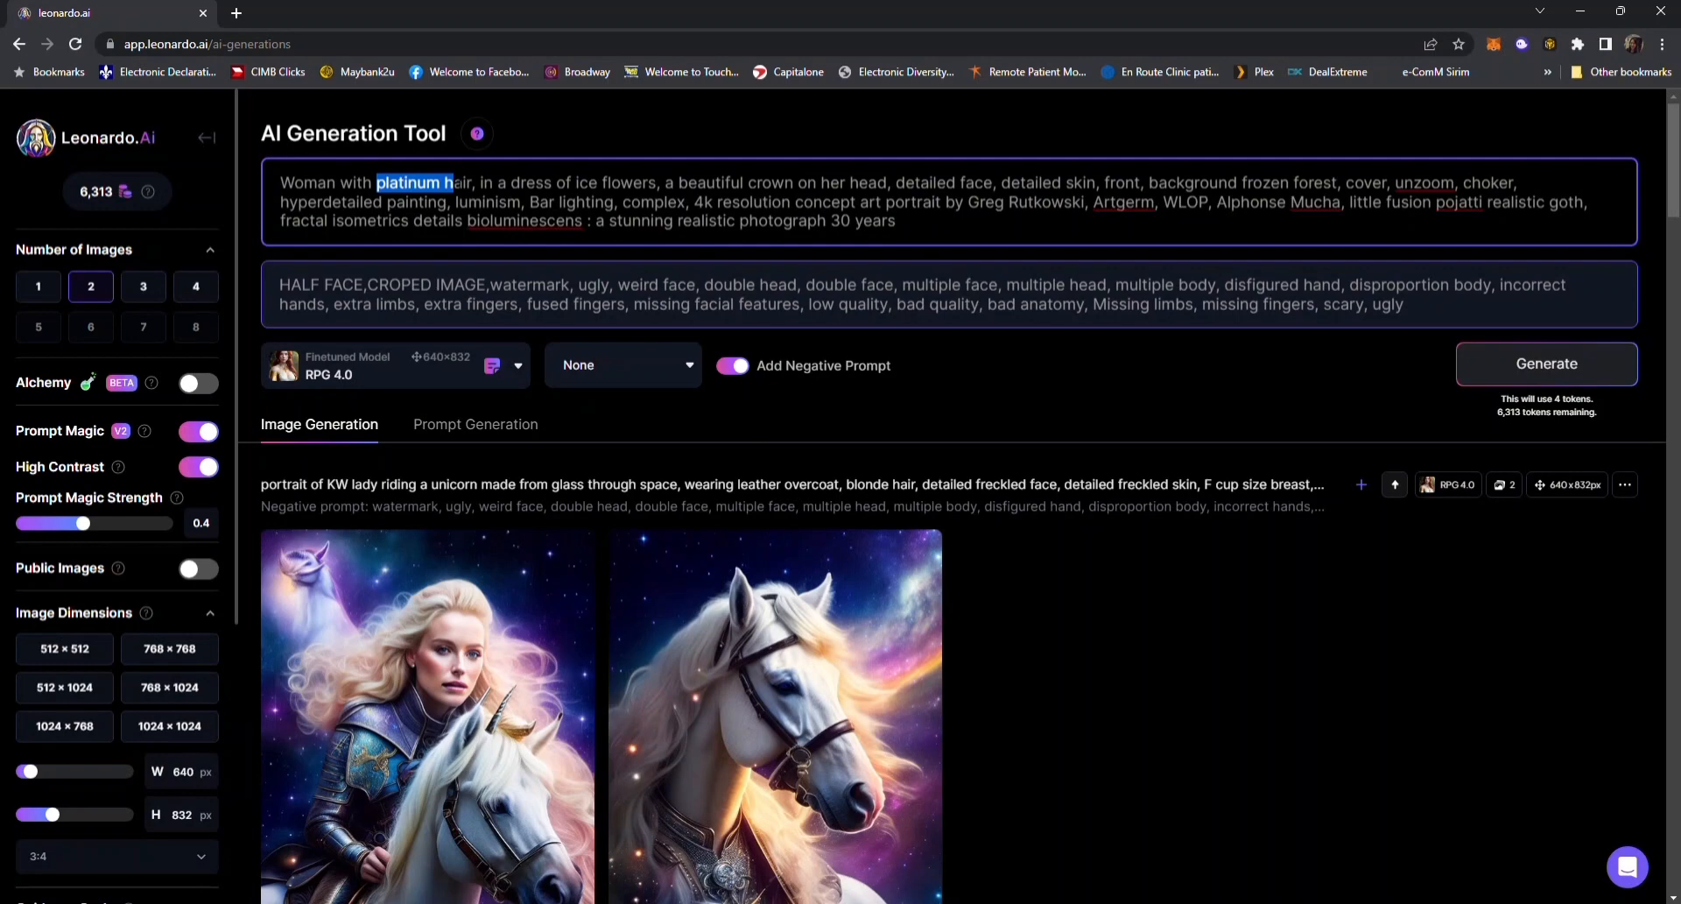
click(577, 183)
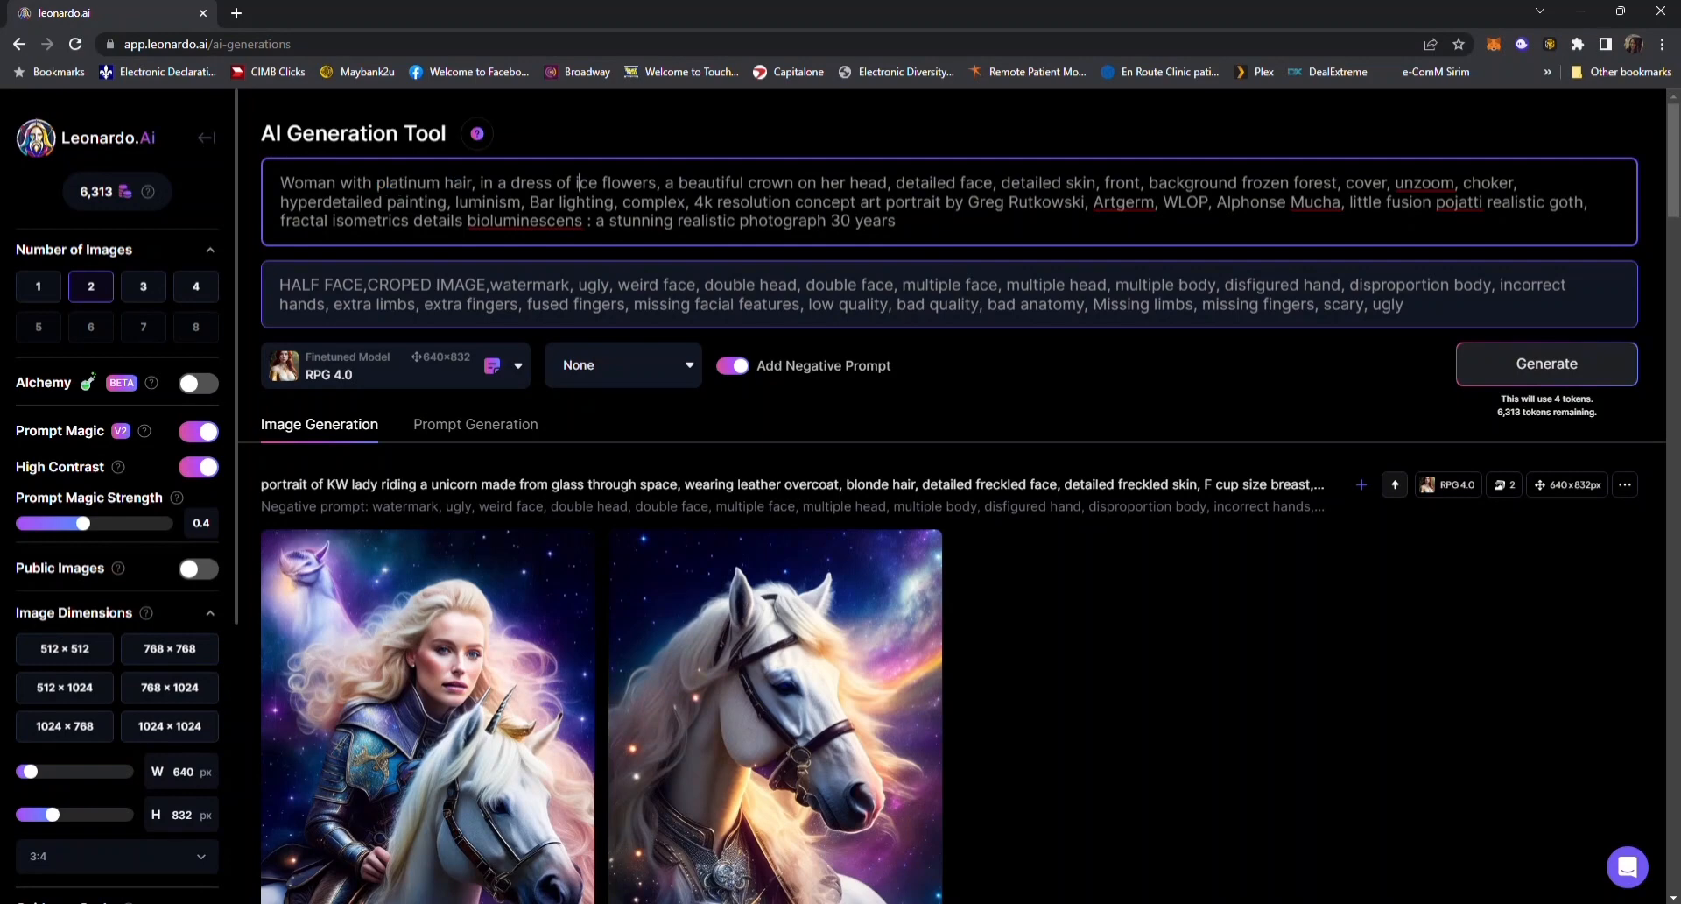
drag(281, 182, 472, 182)
click(502, 183)
drag(556, 183, 657, 182)
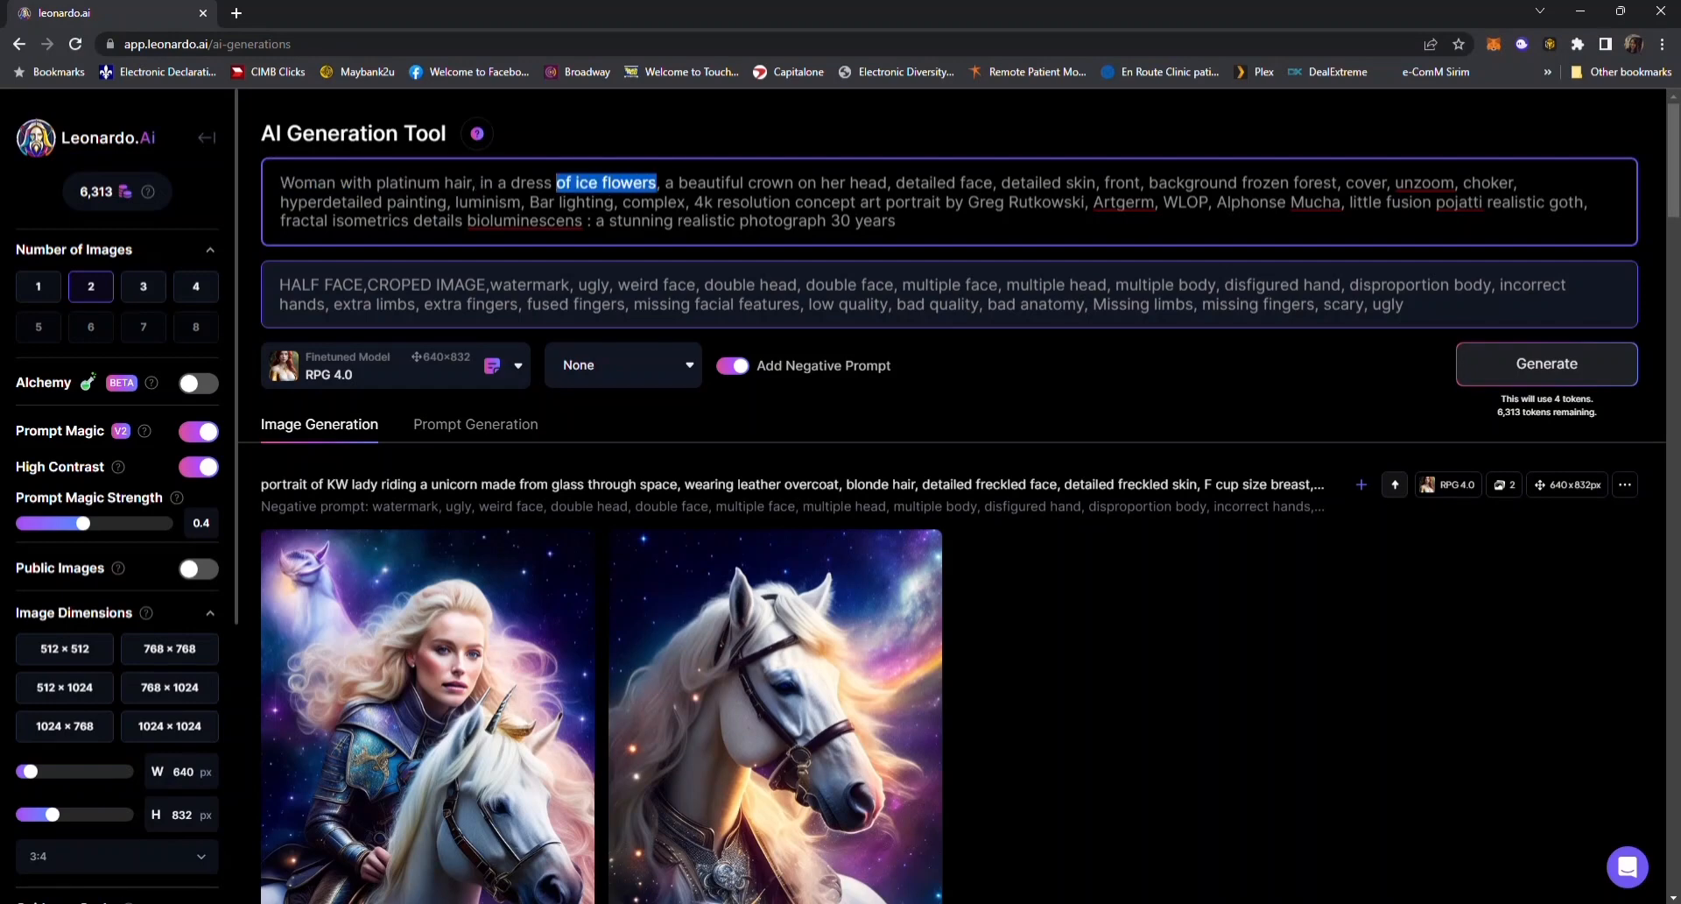
text(cheong)
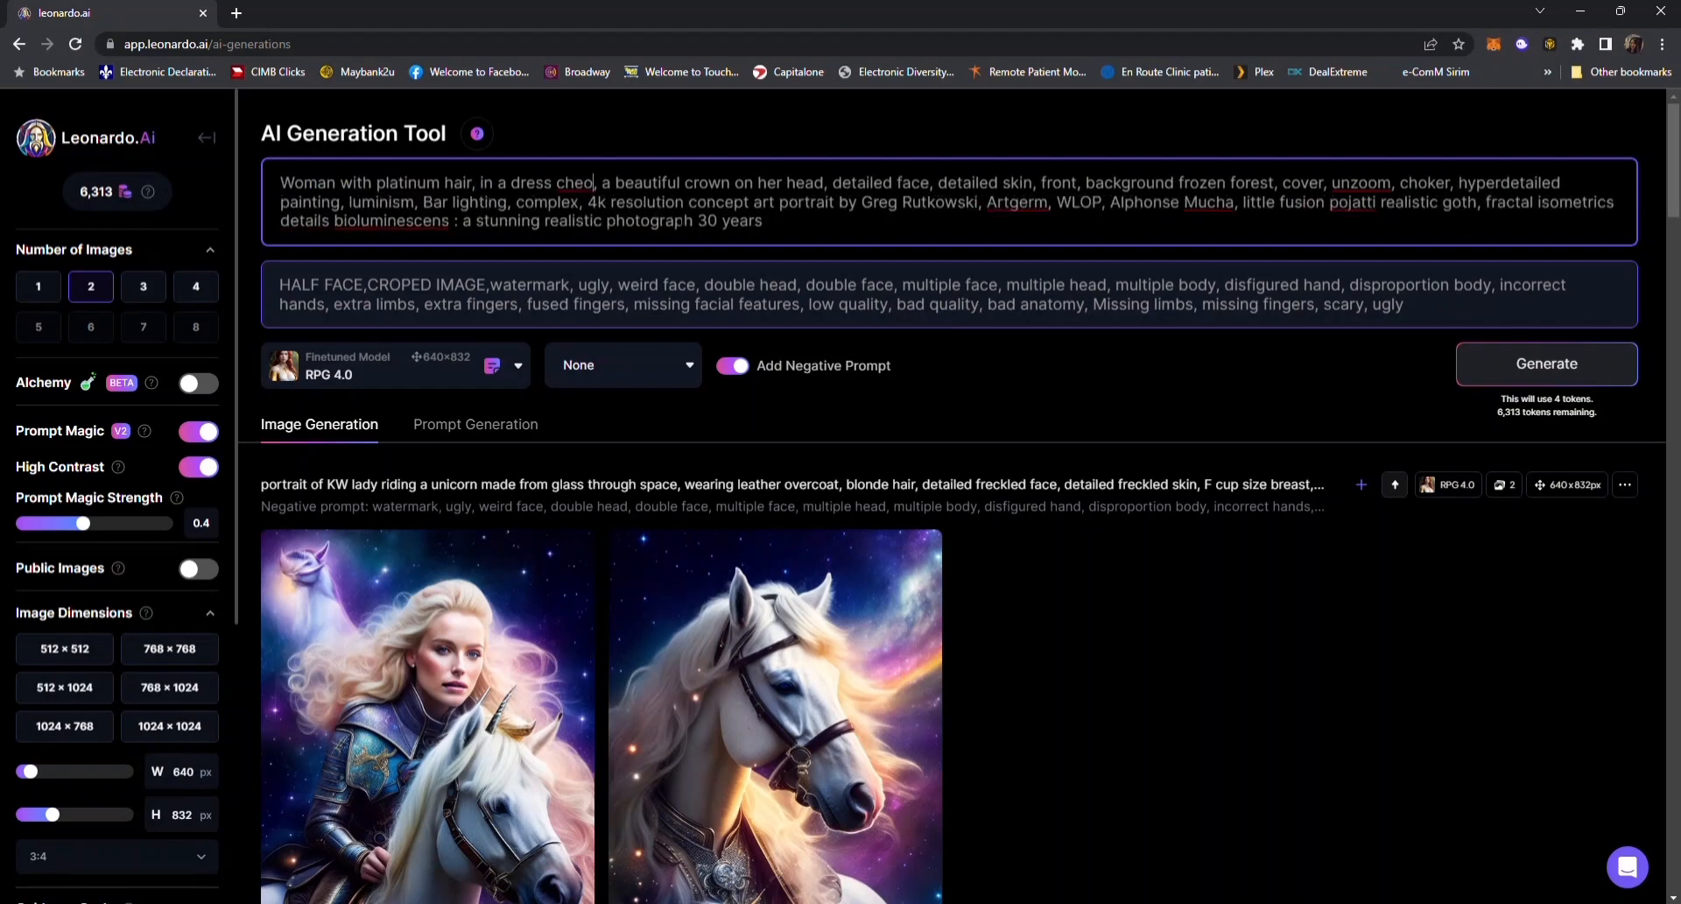
text(sam)
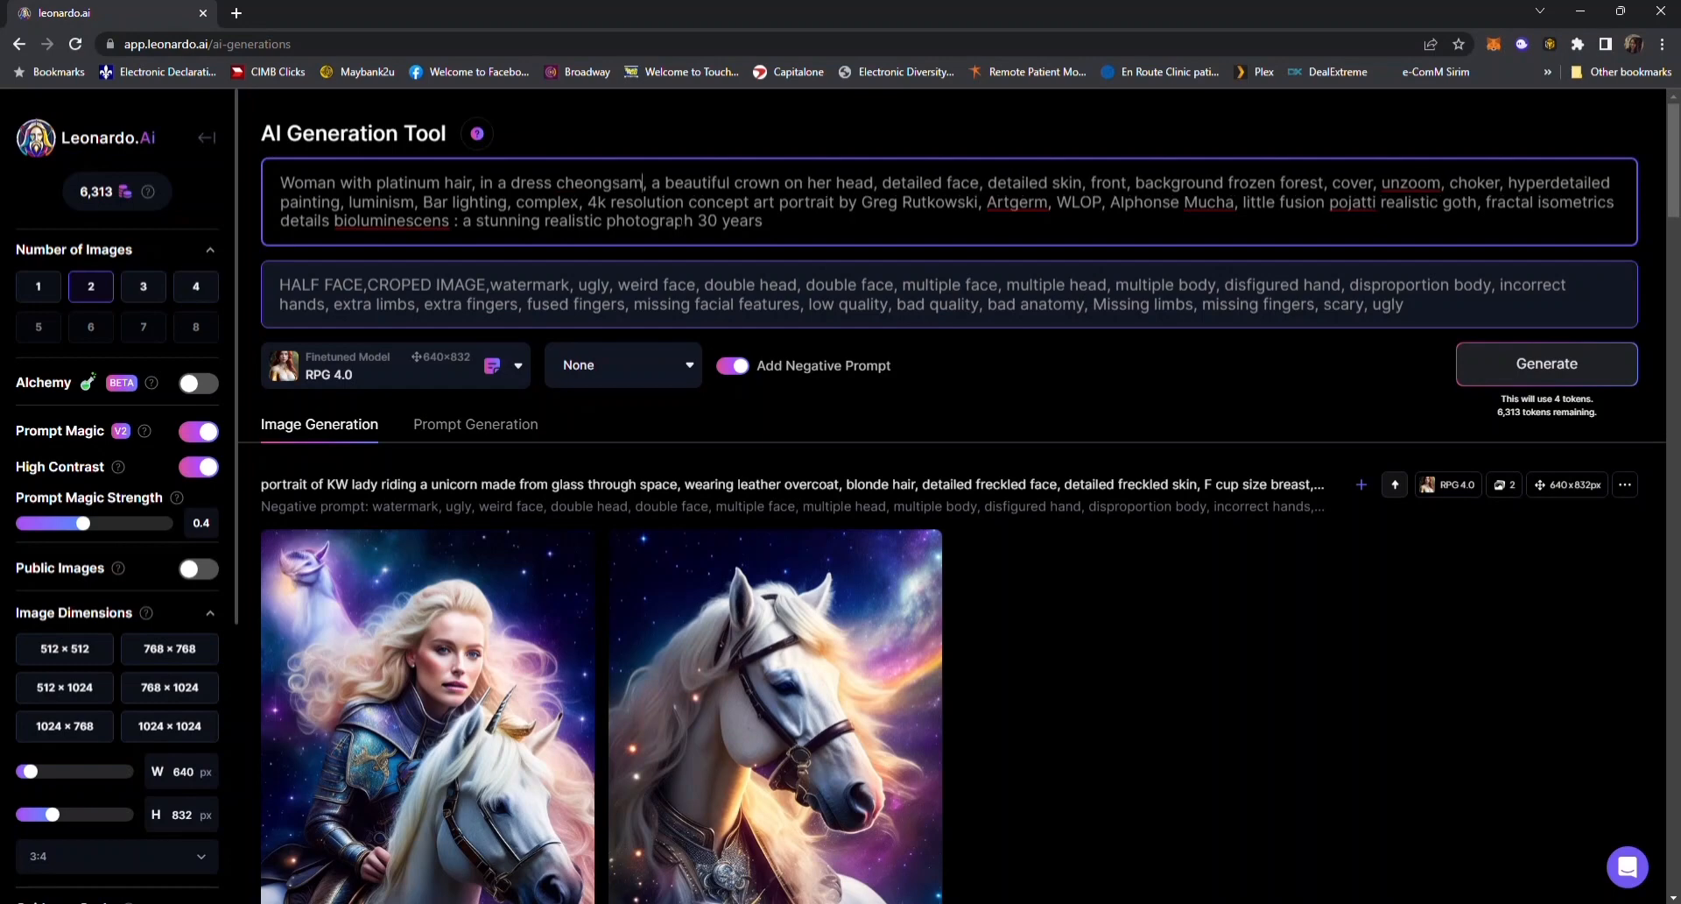
- Delete the phrase "a beautiful crown on her head" from the main prompt
drag(652, 182, 873, 183)
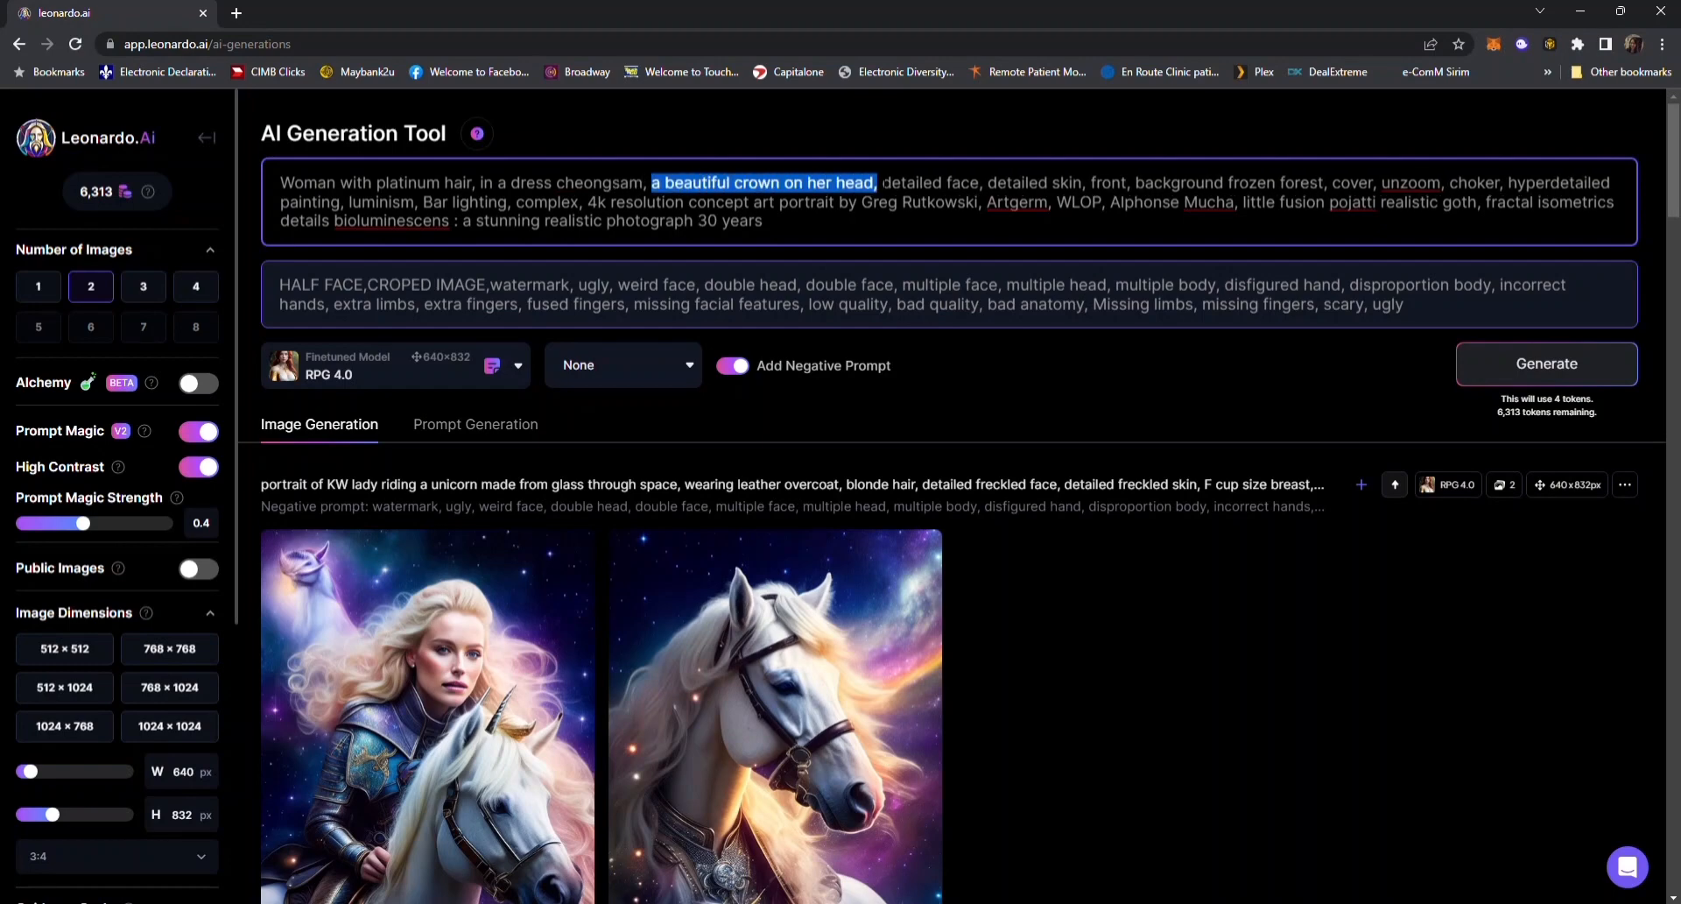
key(BackSpace)
key(BackSpace)
key(BackSpace)
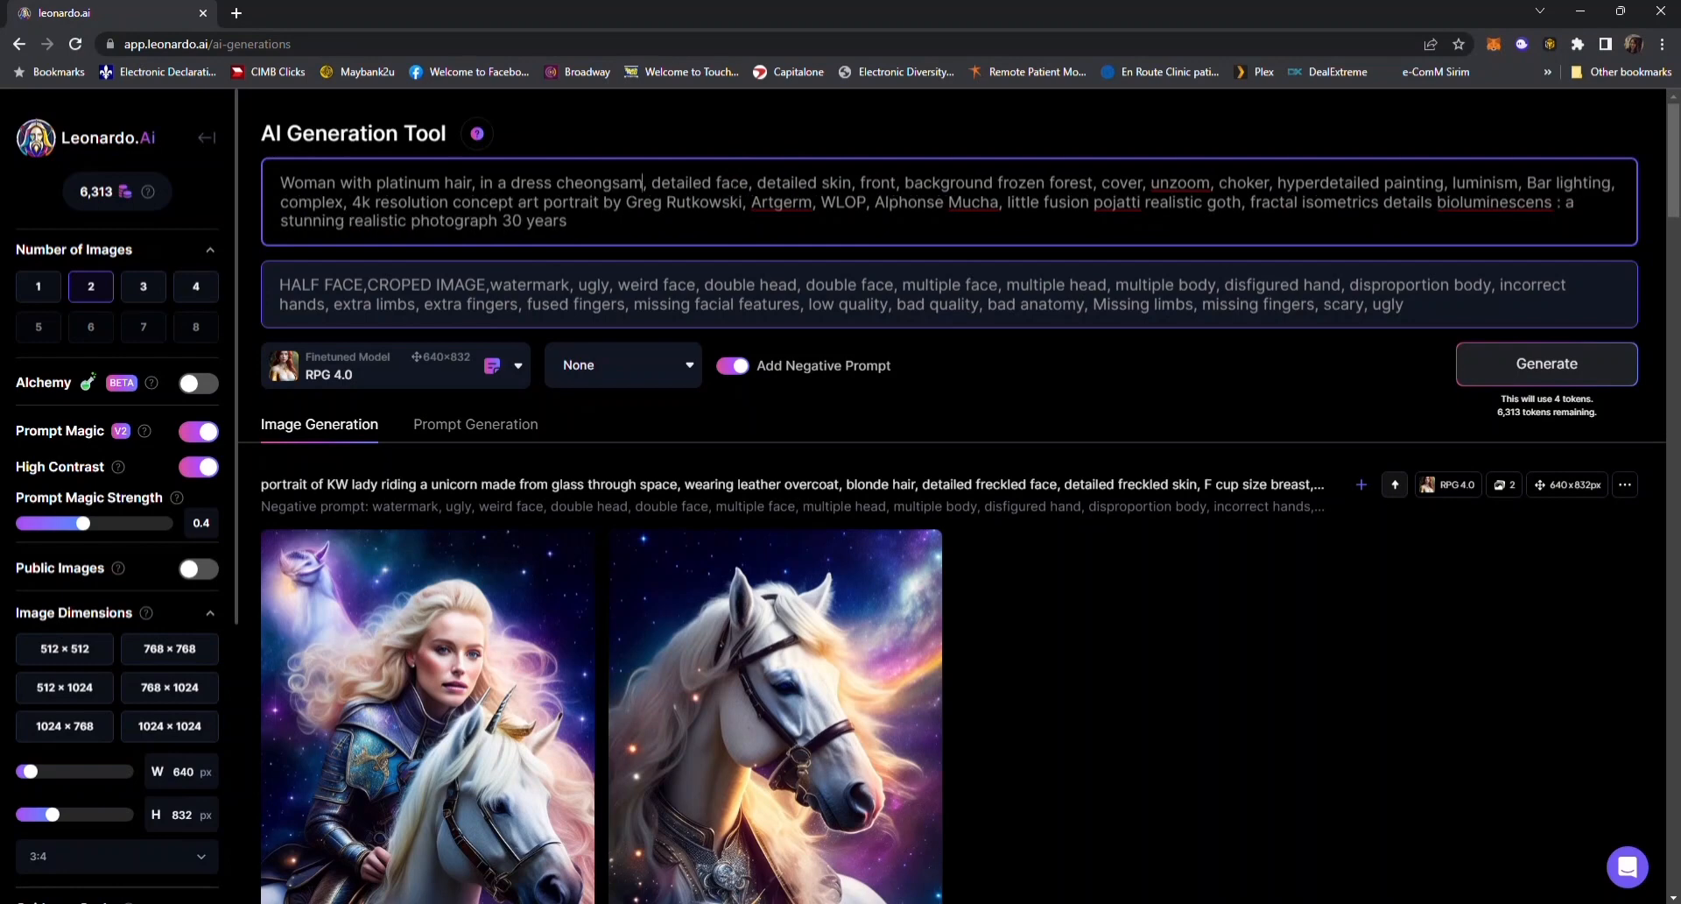
- Insert "freckled" before both "face" and "skin" in the main prompt
text(freckled)
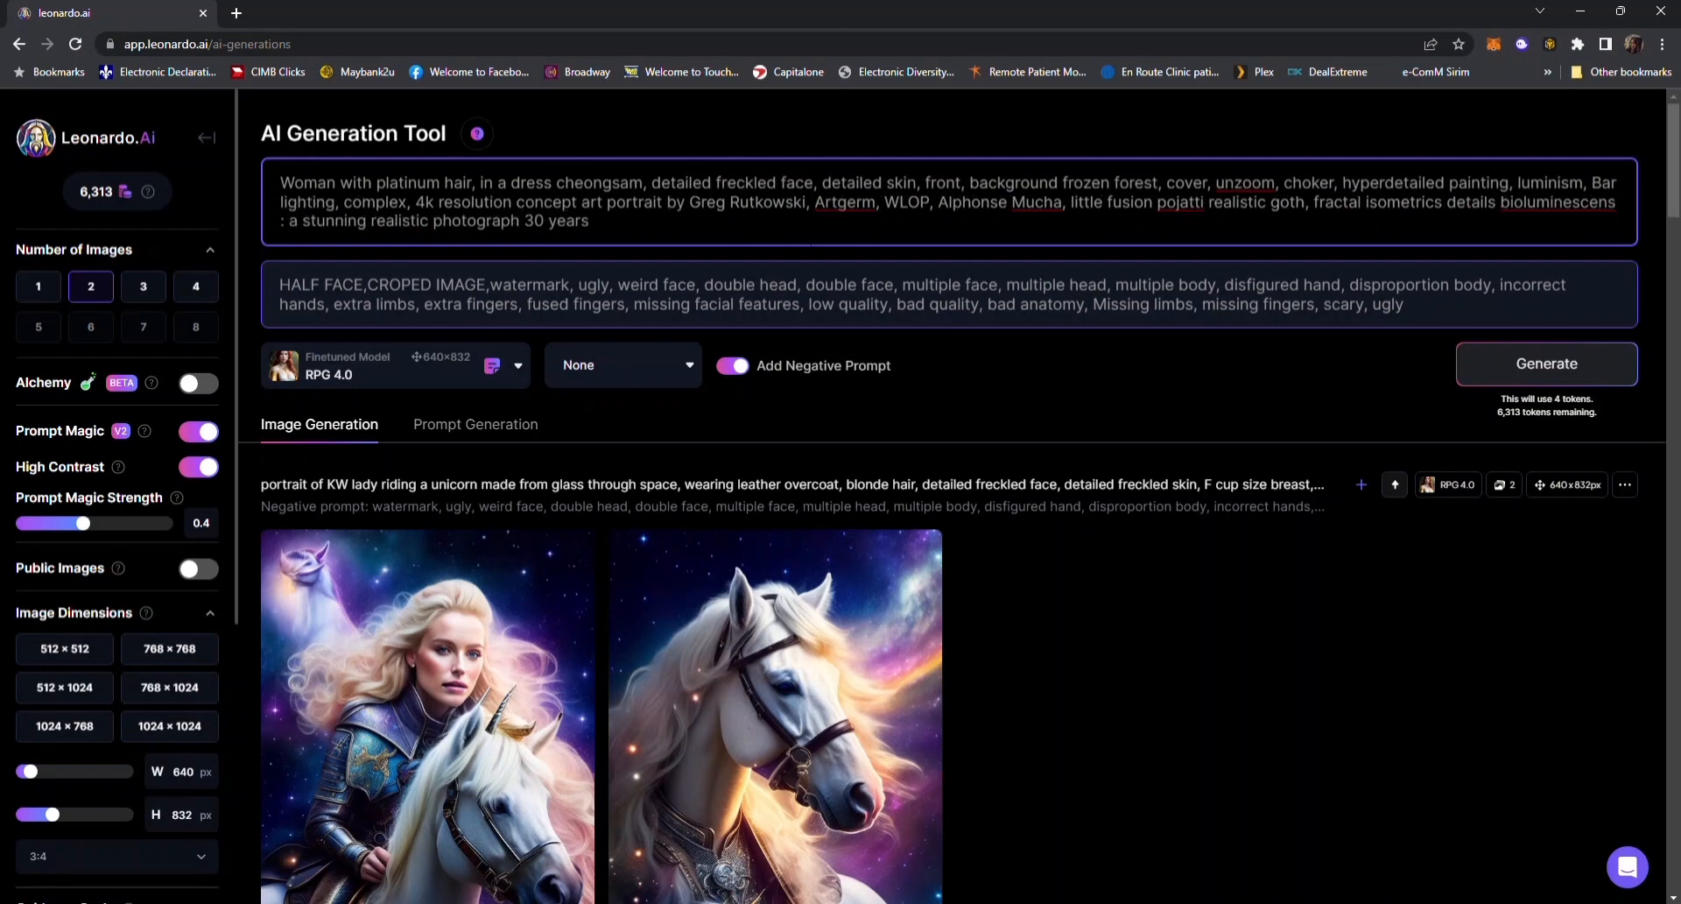
text( face, detailed fre)
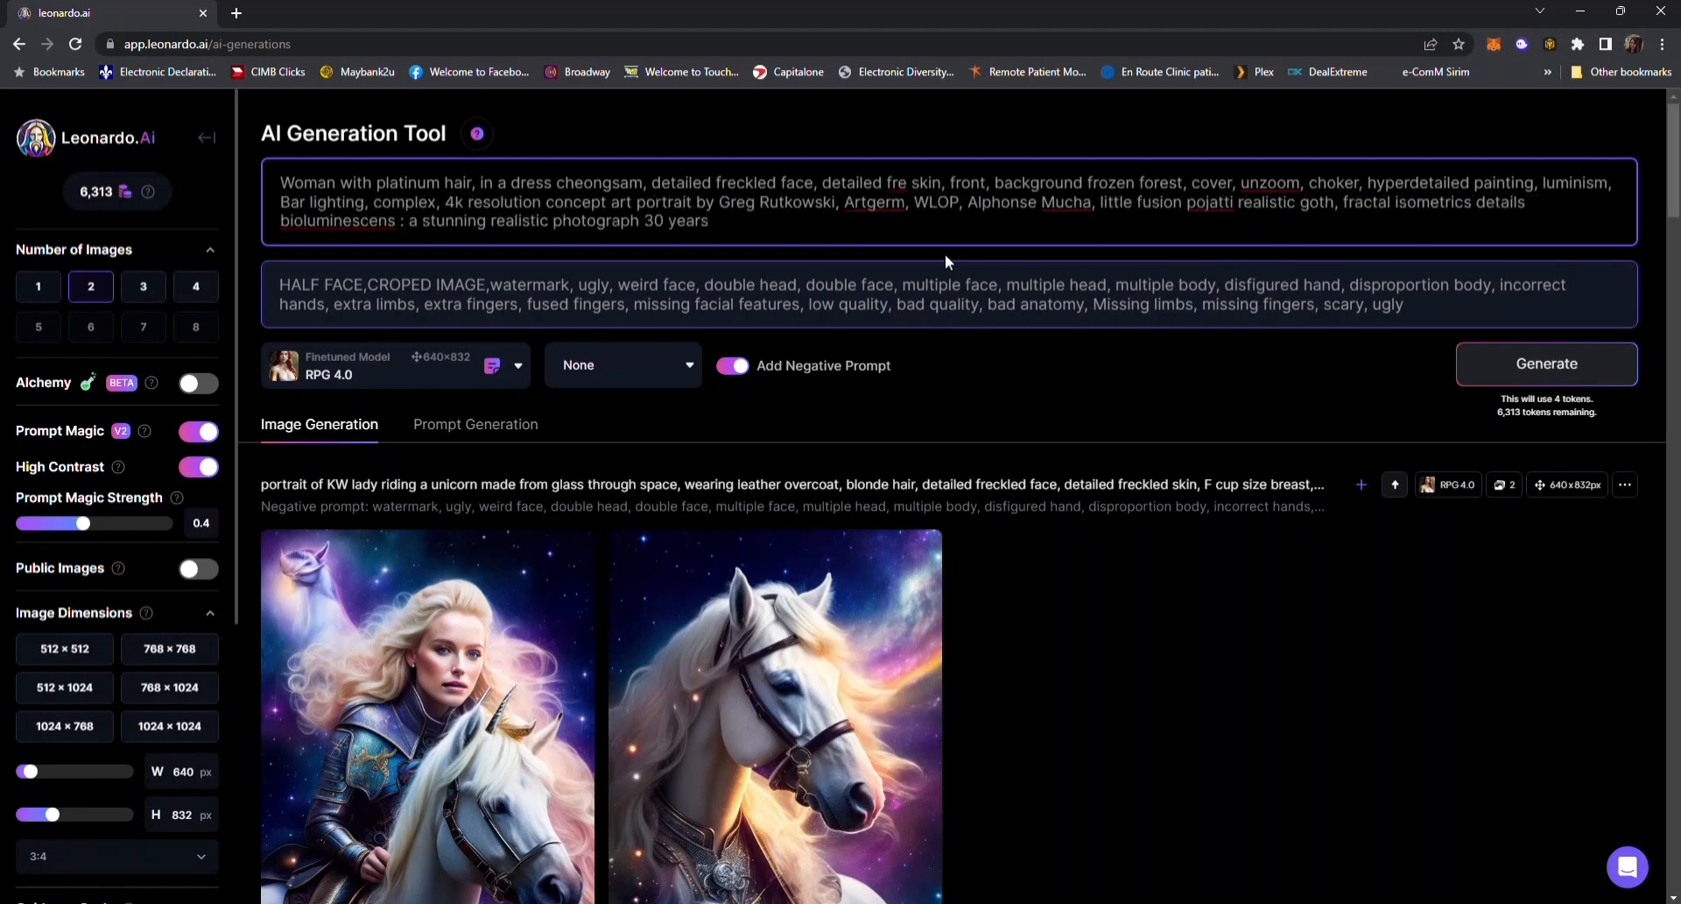
text(ckled)
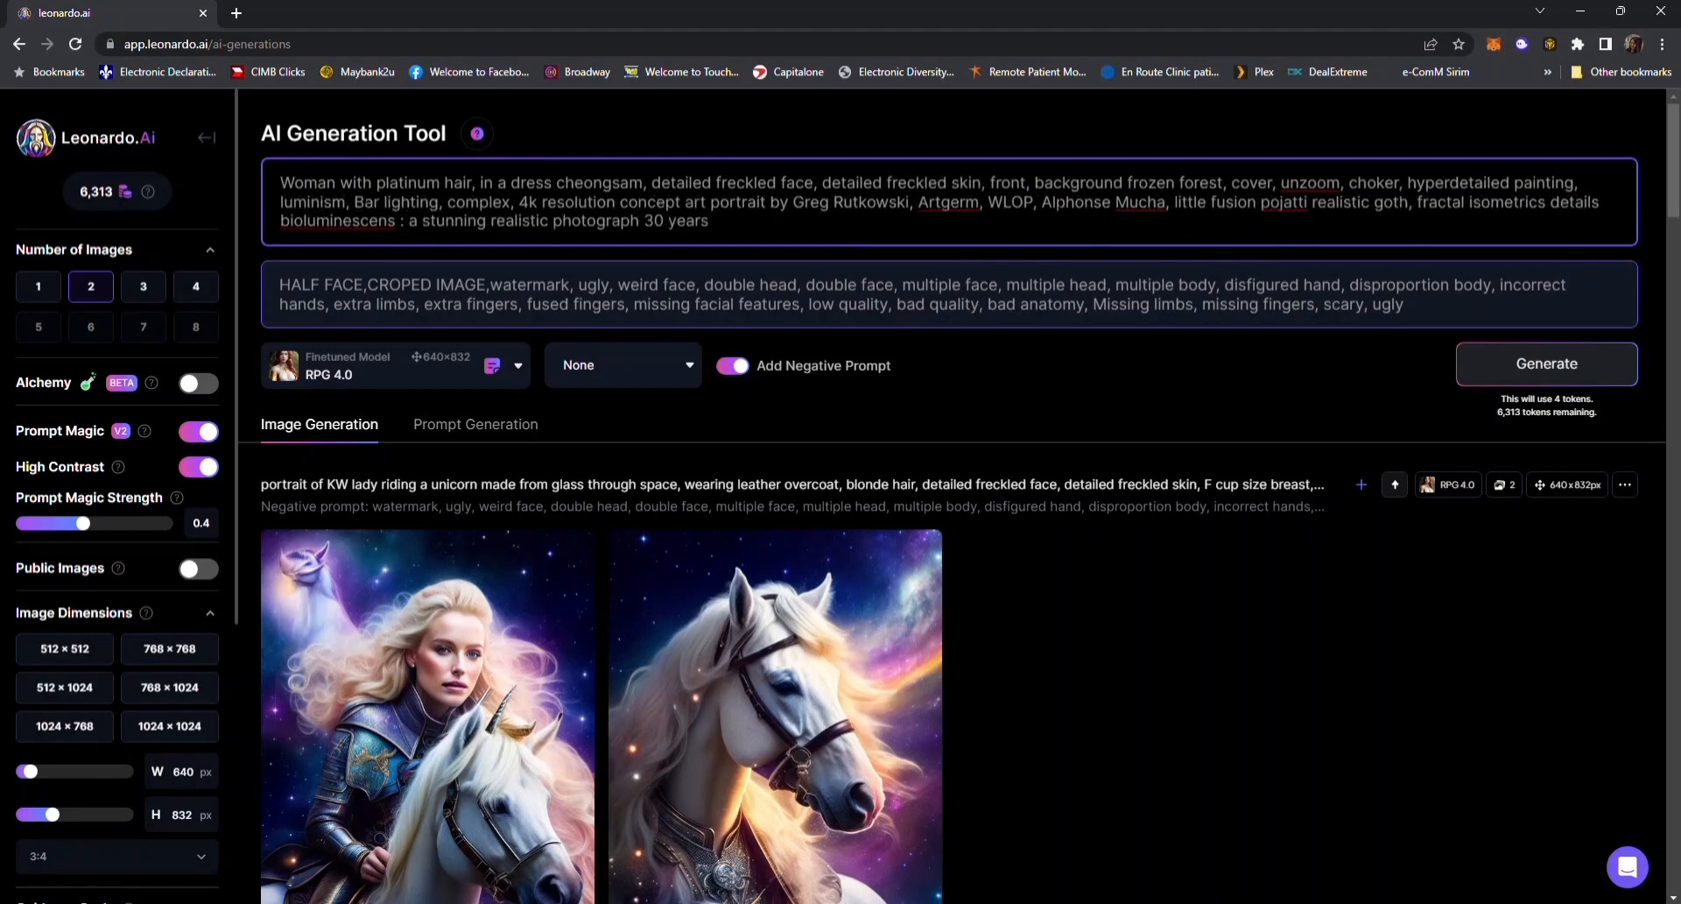
- Replace "frozen forest" with "restaurant" as the background in the main prompt
drag(1128, 182, 1218, 182)
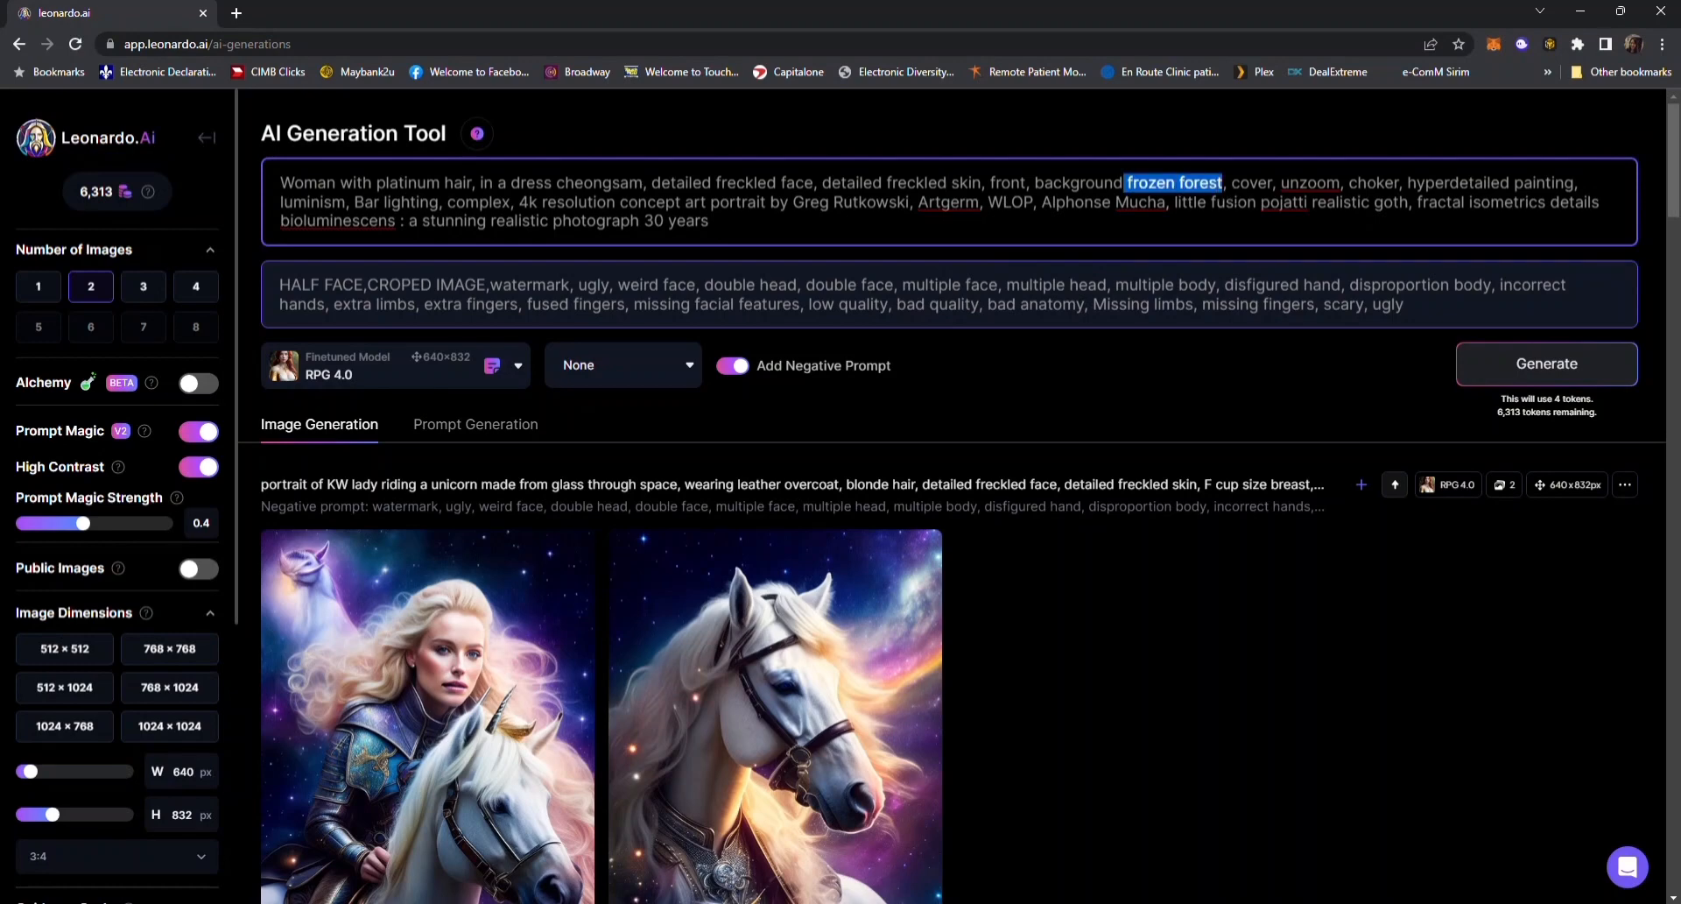
key(BackSpace)
text(restaurant)
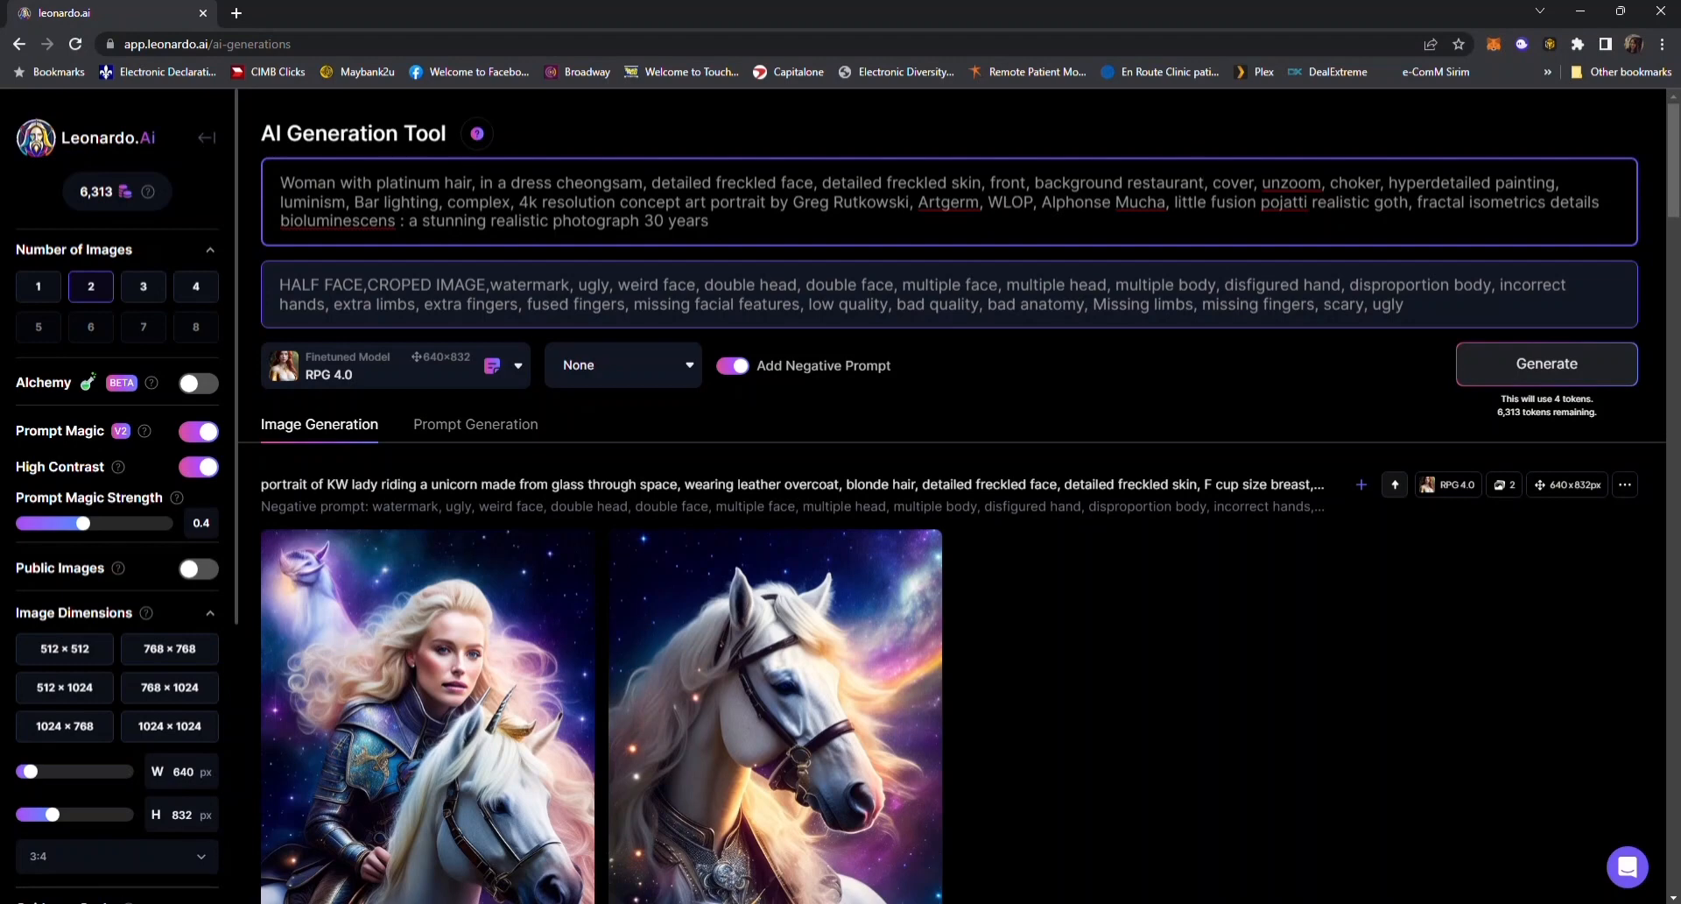
- Delete "choker, hyperdetailed painting, luminism," and the extra space before "Bar lighting" from the main prompt
drag(1330, 182, 1560, 183)
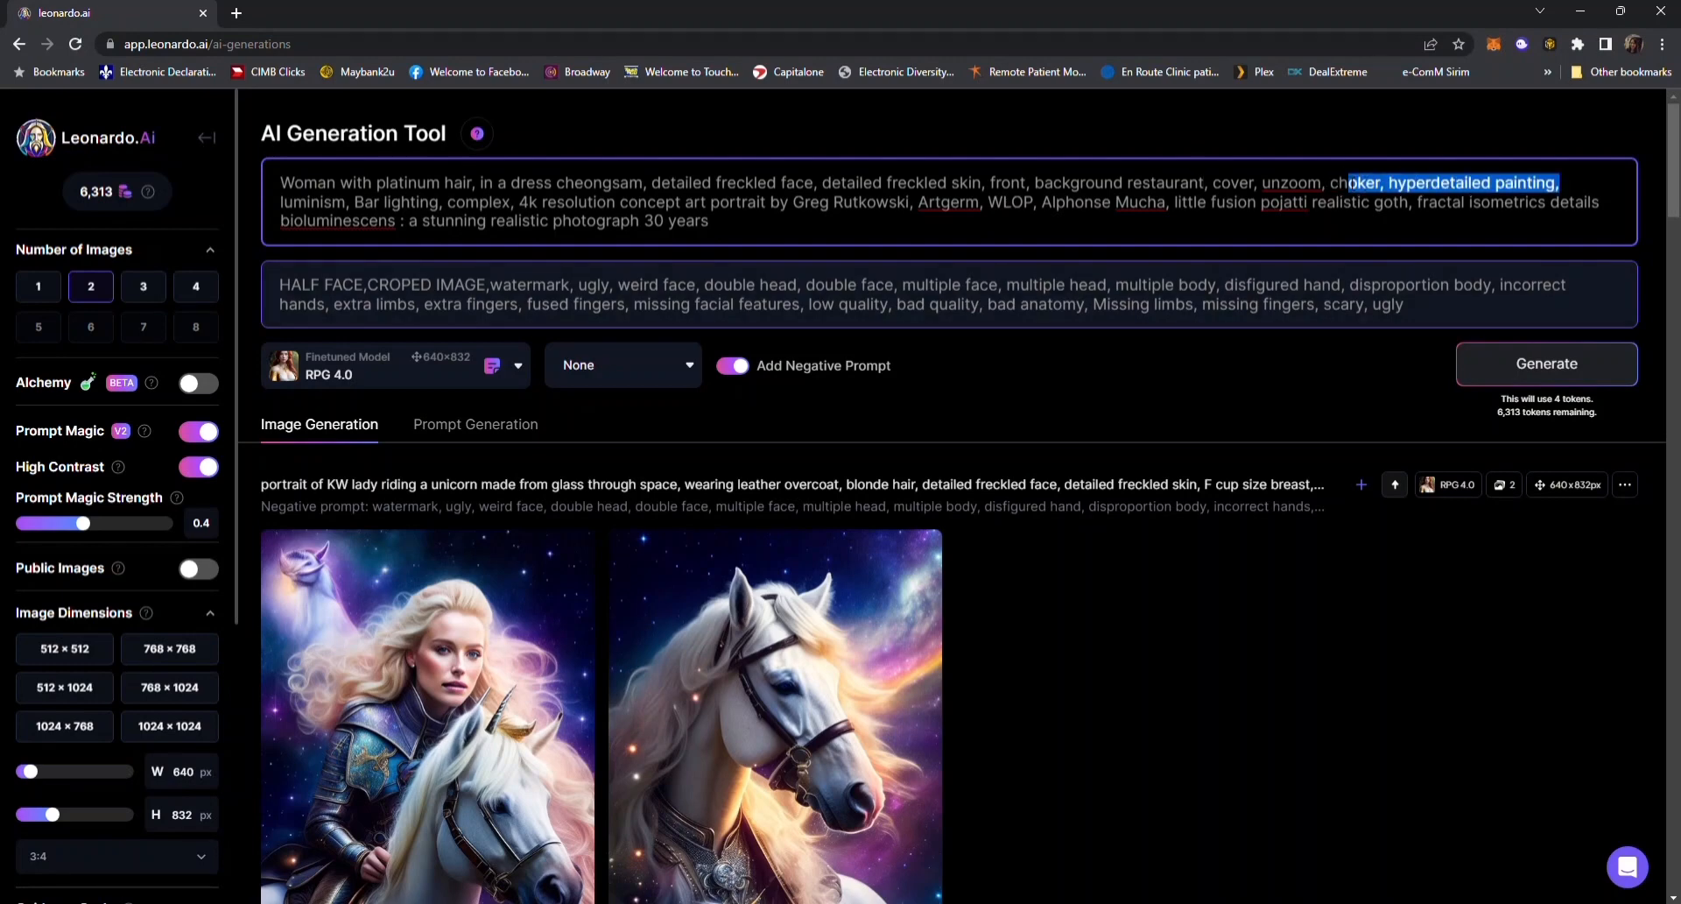
key(BackSpace)
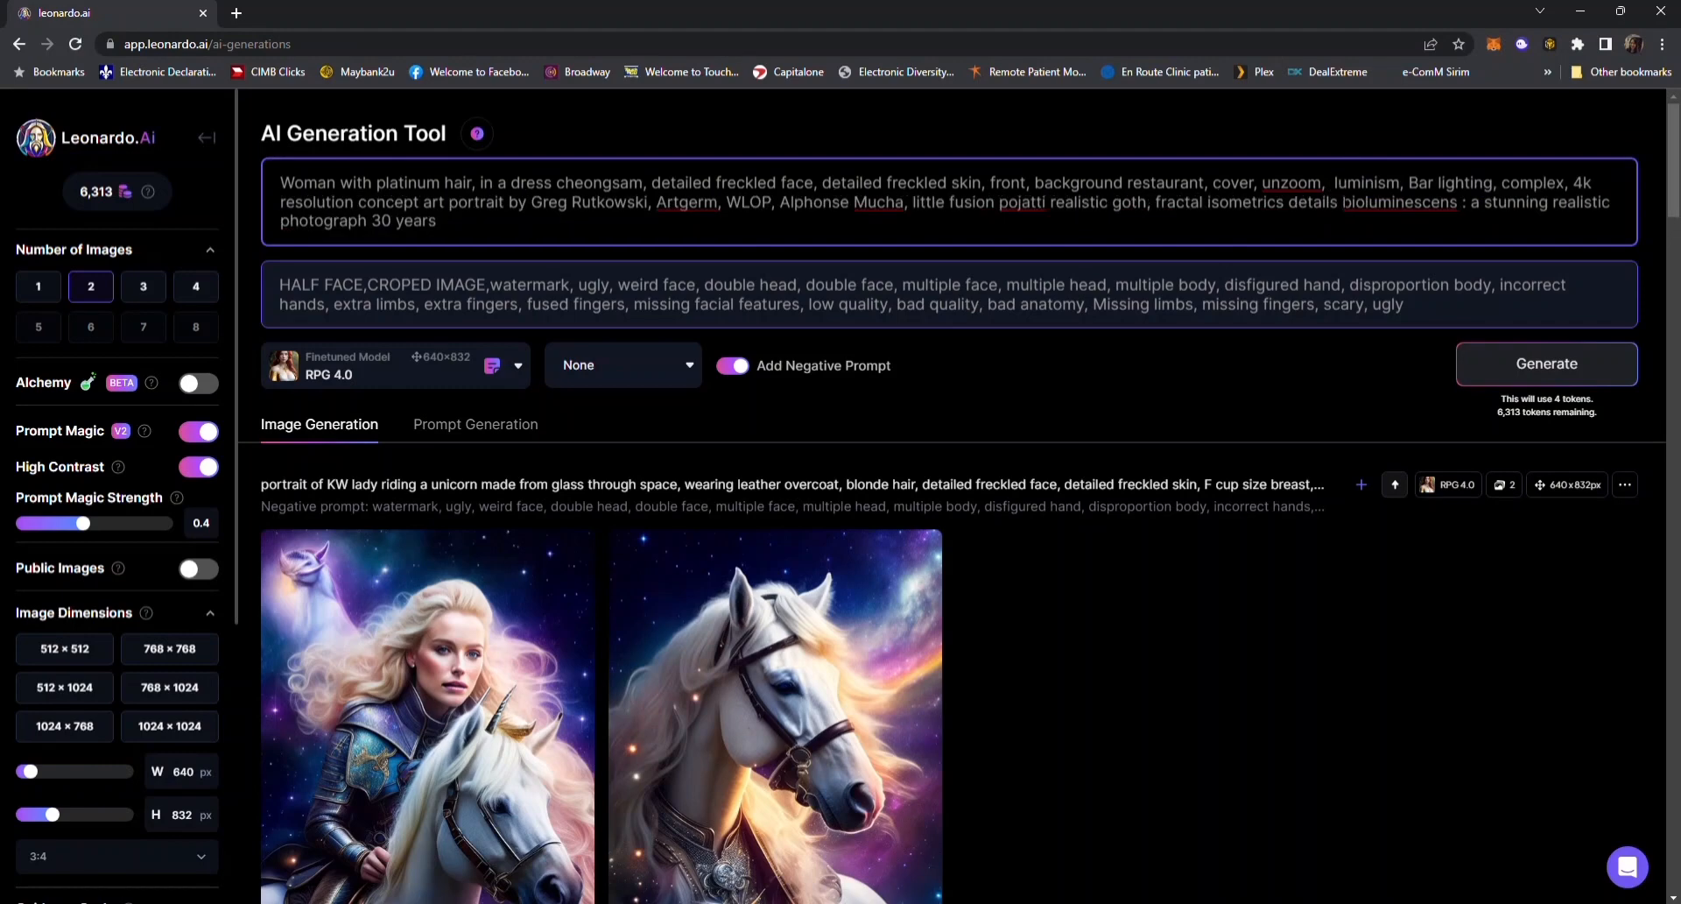
drag(1333, 182, 1411, 183)
key(BackSpace)
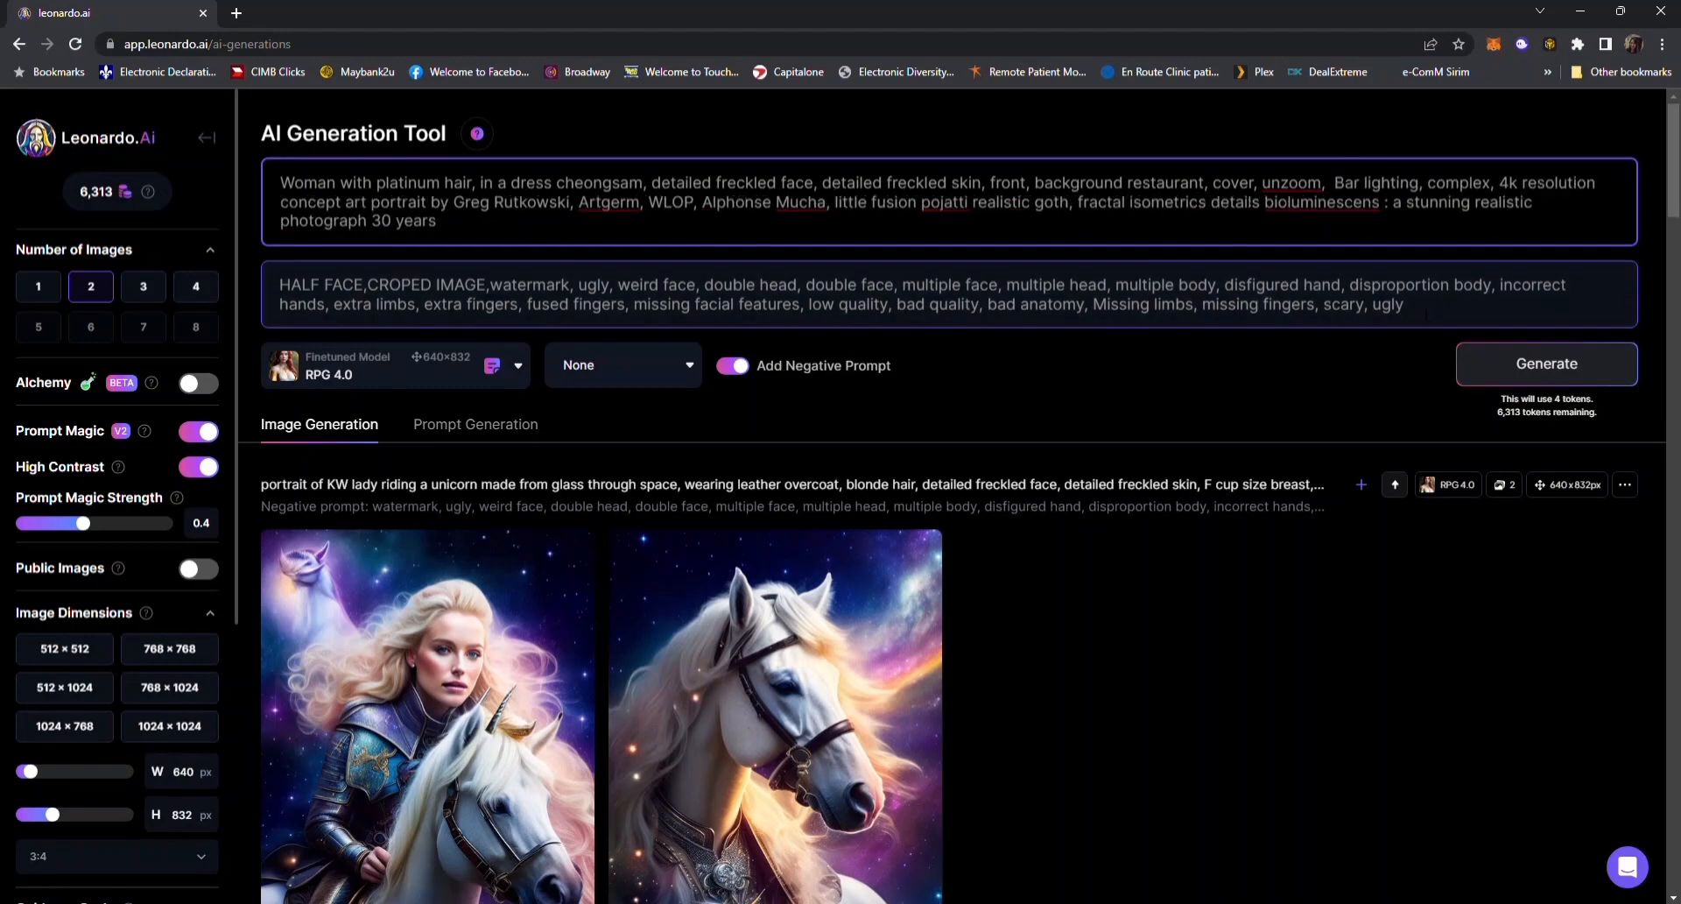
key(BackSpace)
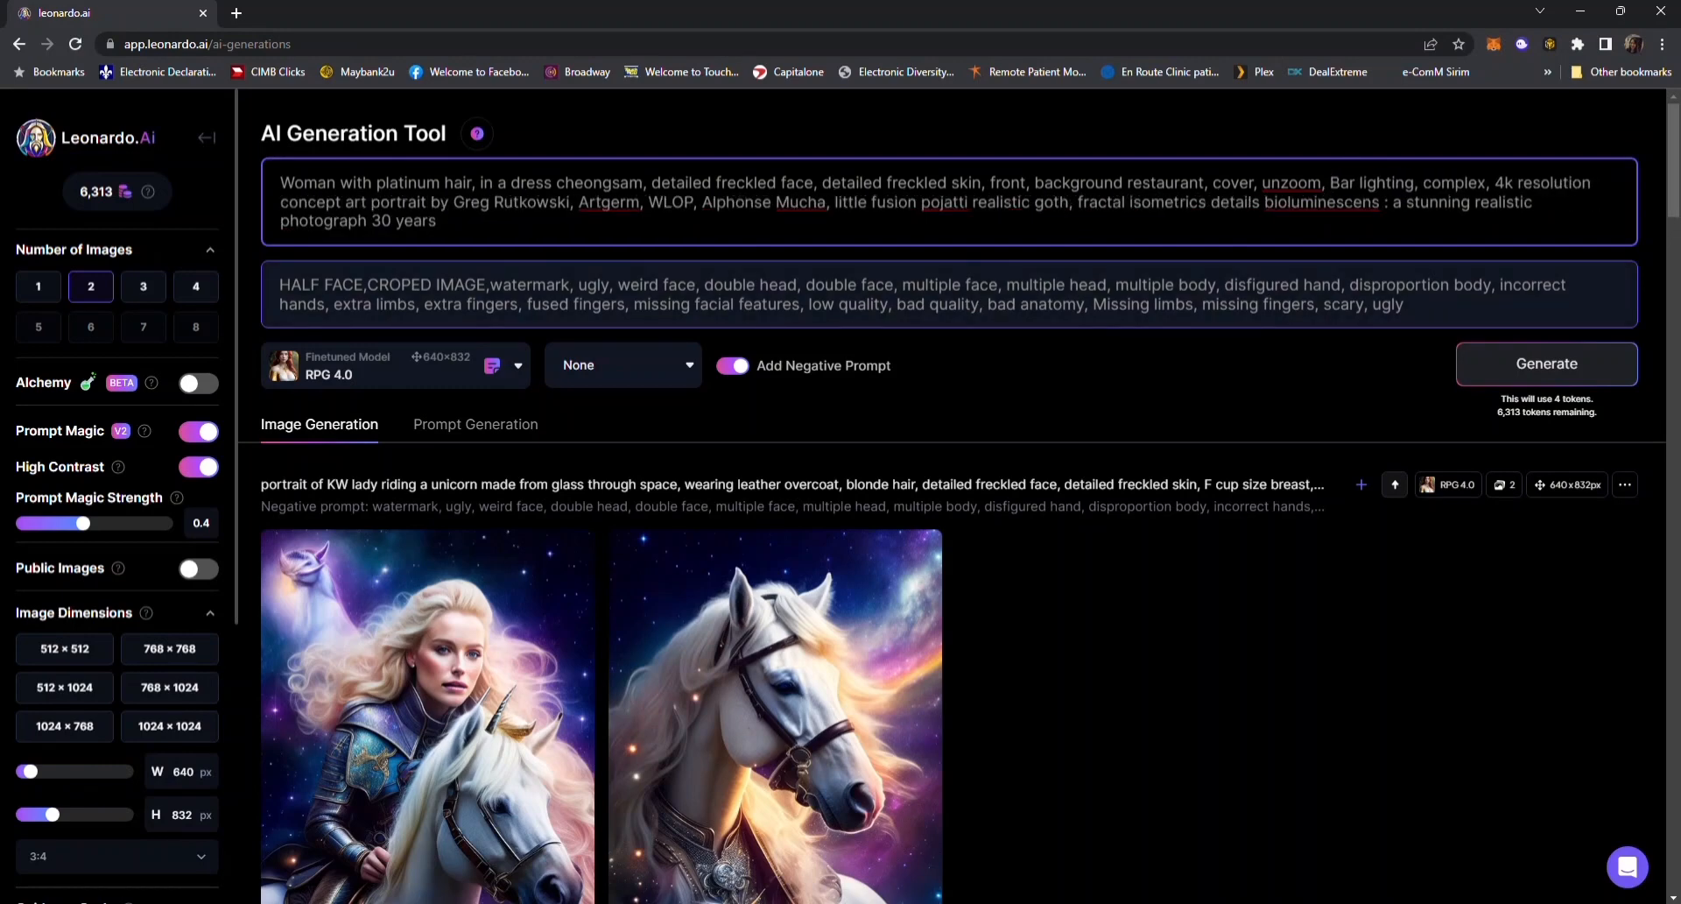
- Delete the concept art, artist and style terms between "4k resolution" and "a stunning realistic photograph", plus the ending "30 years"
drag(281, 202, 1379, 202)
key(BackSpace)
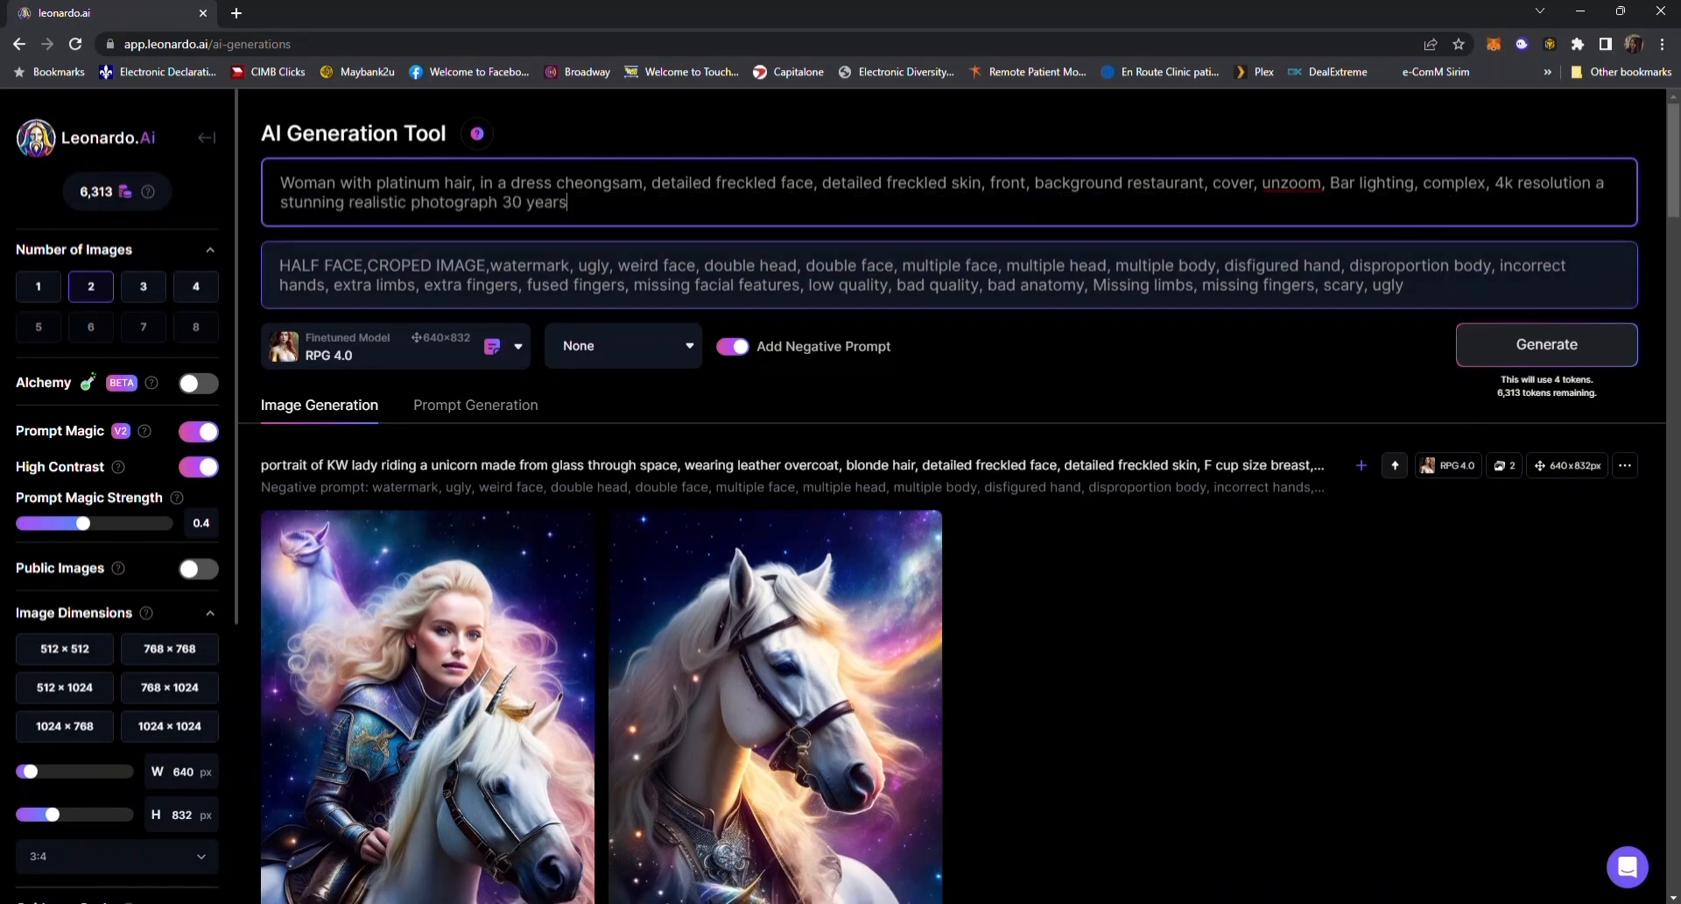
key(ctrl+shift+Left)
key(ctrl+shift+Left)
key(BackSpace)
- Replace the opening word "Woman" with "a fashion model" in the main prompt
drag(339, 184, 242, 202)
text(a f)
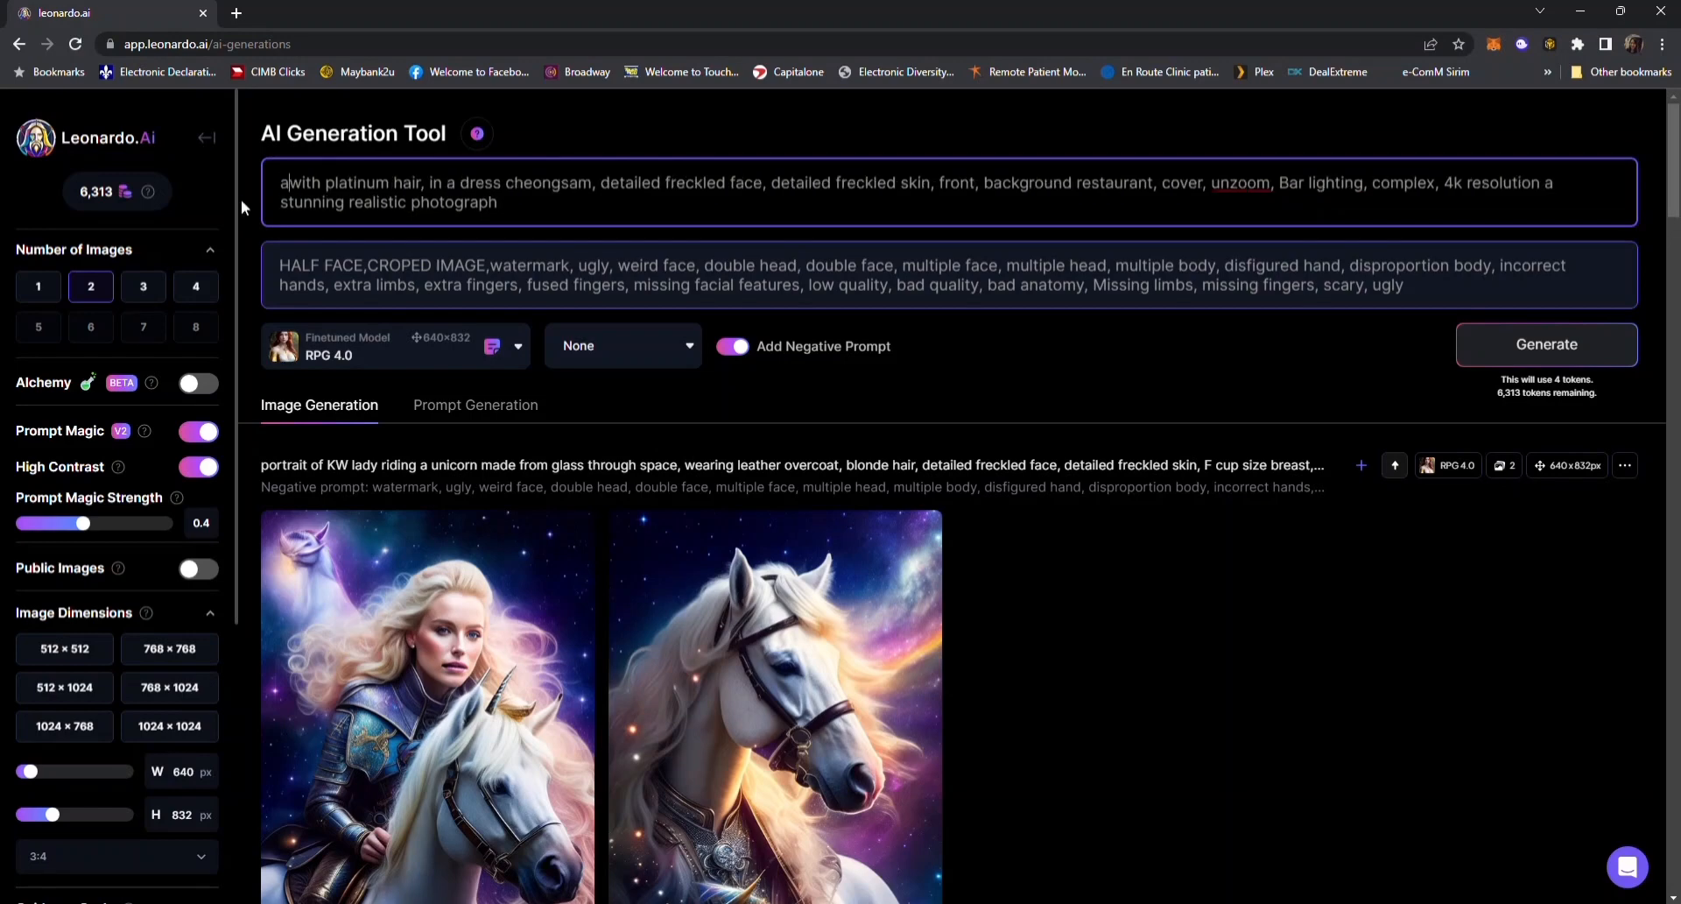
text(ashion mode)
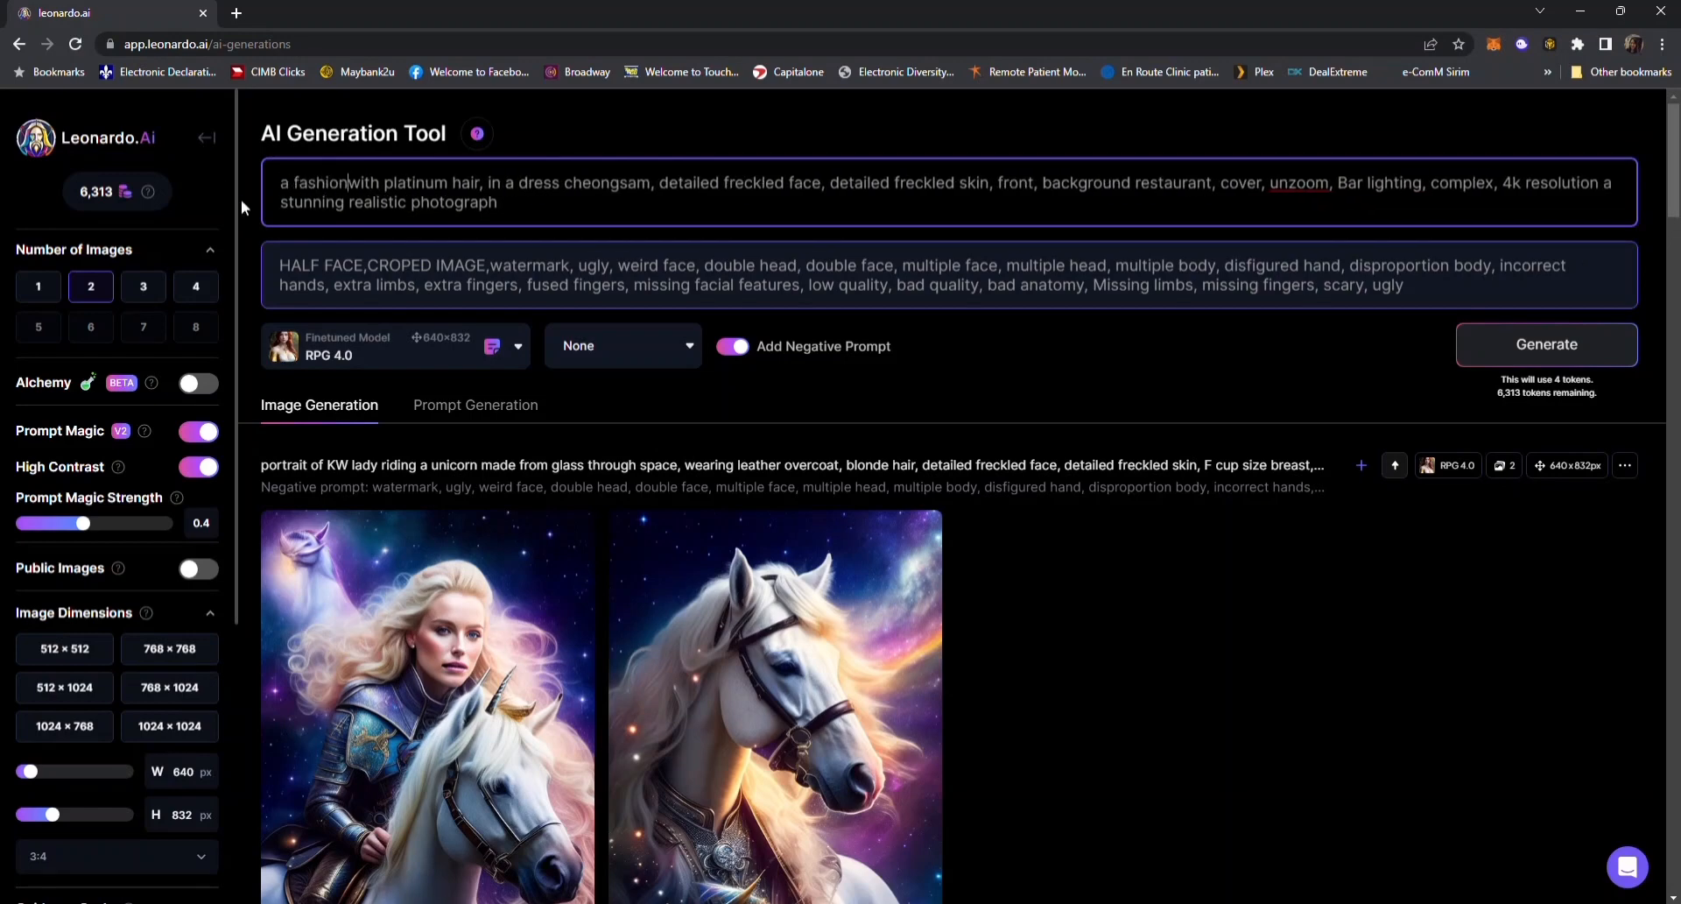
text(l)
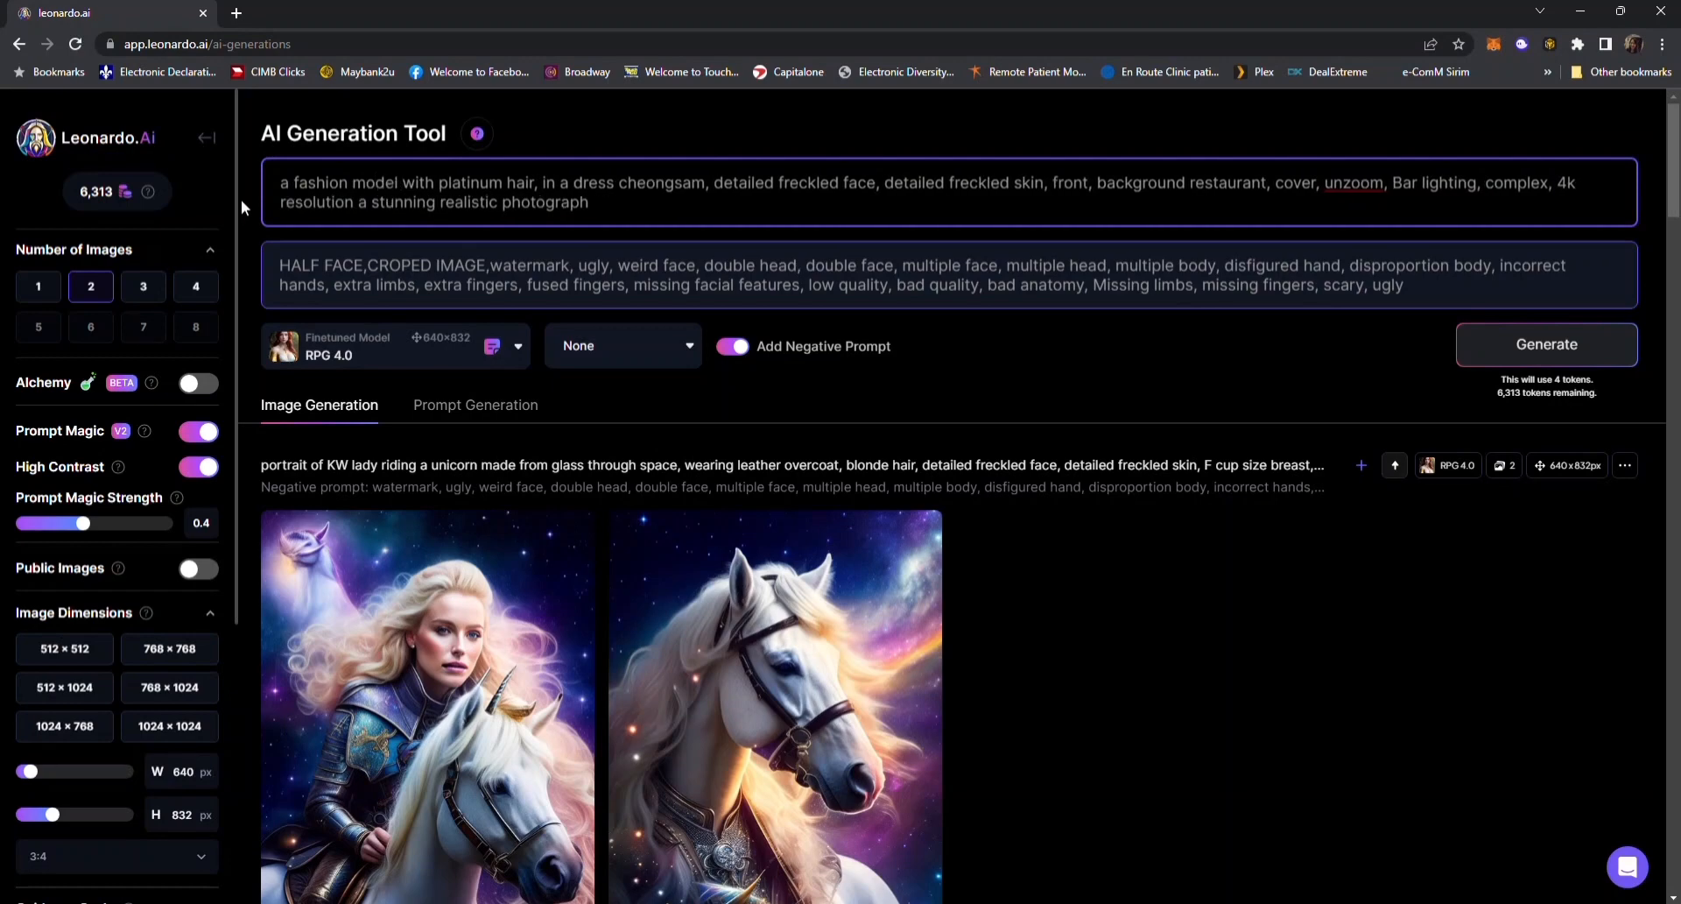
- Change the hair description in the main prompt from "platinum" to "blonde"
drag(439, 184, 503, 184)
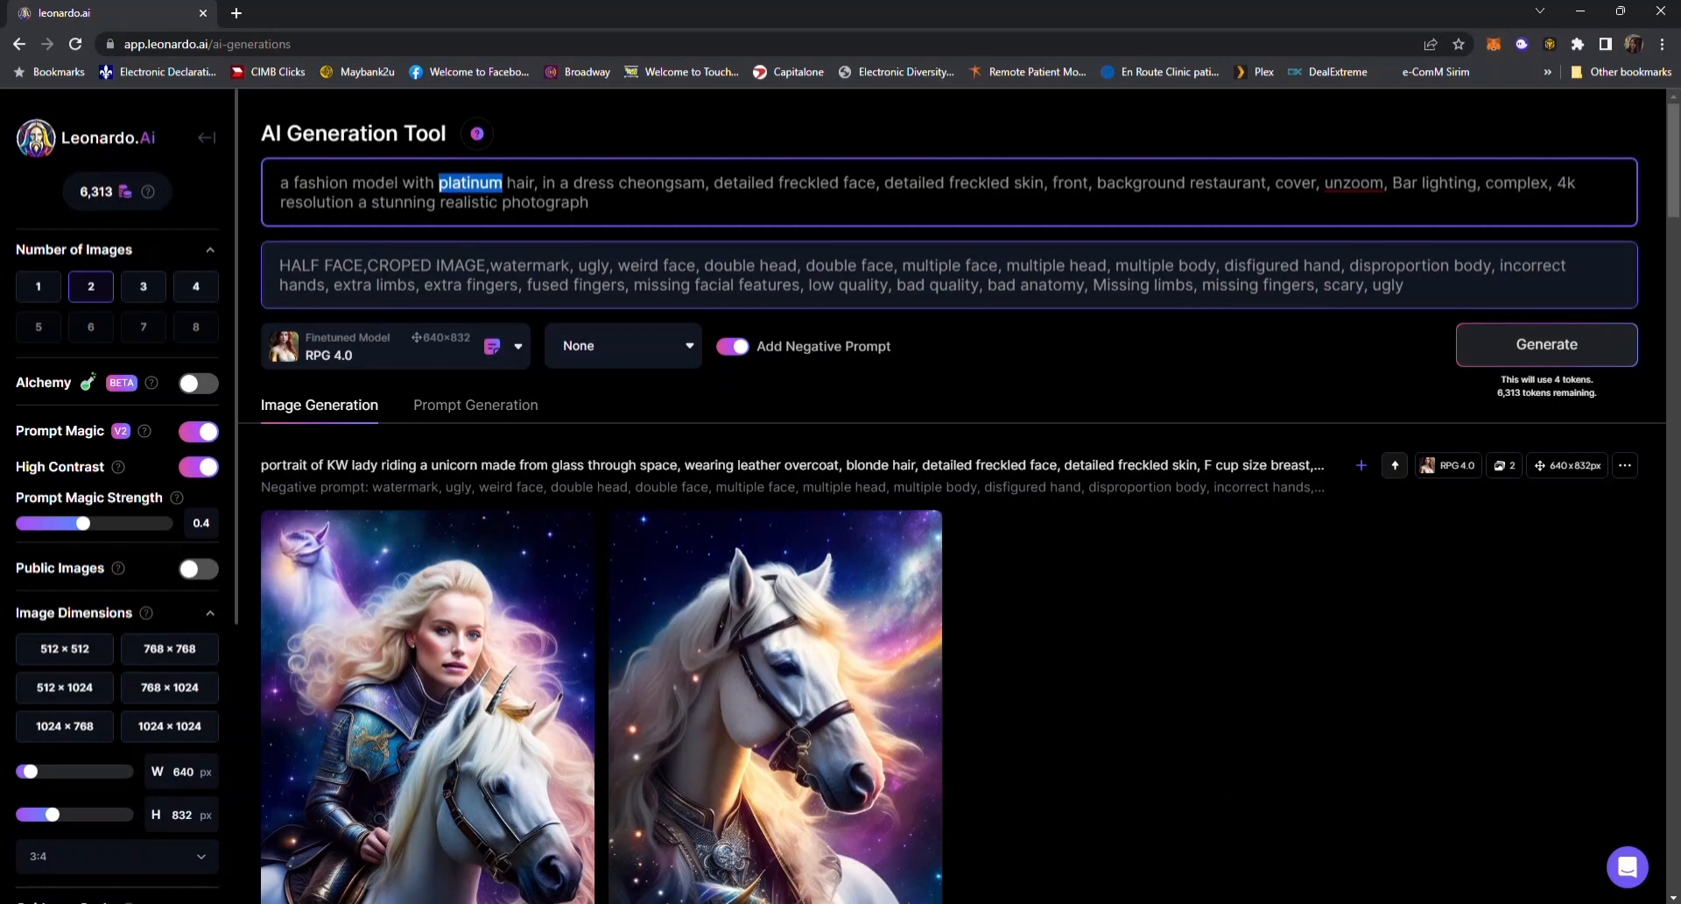
text(blod)
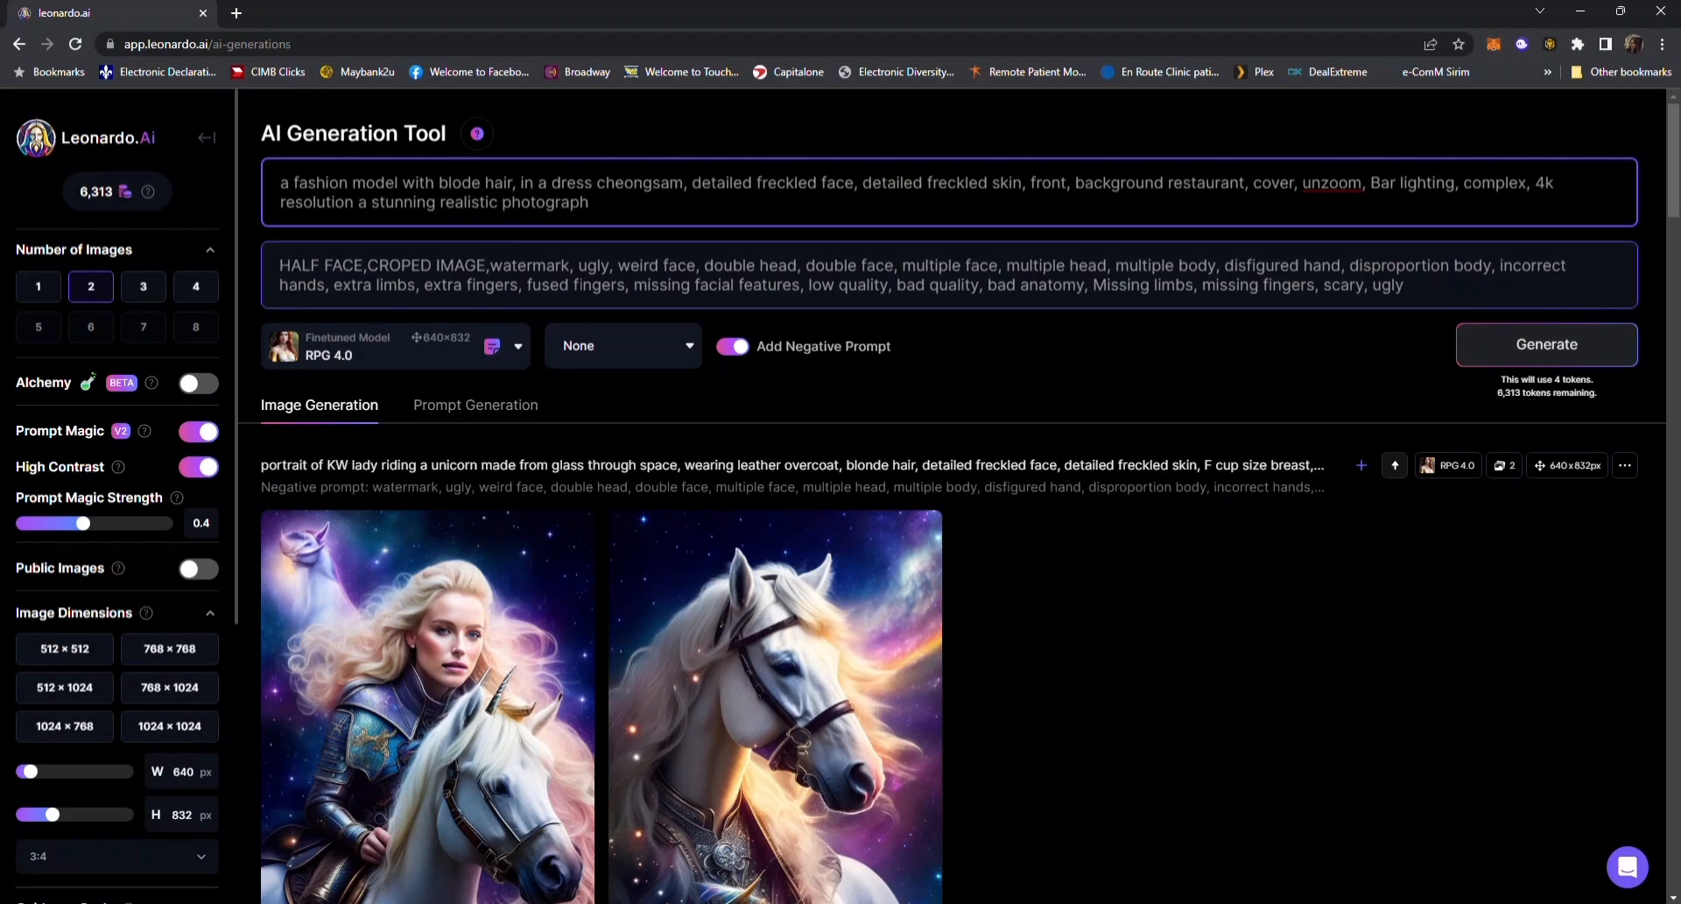
key(BackSpace)
text(nde)
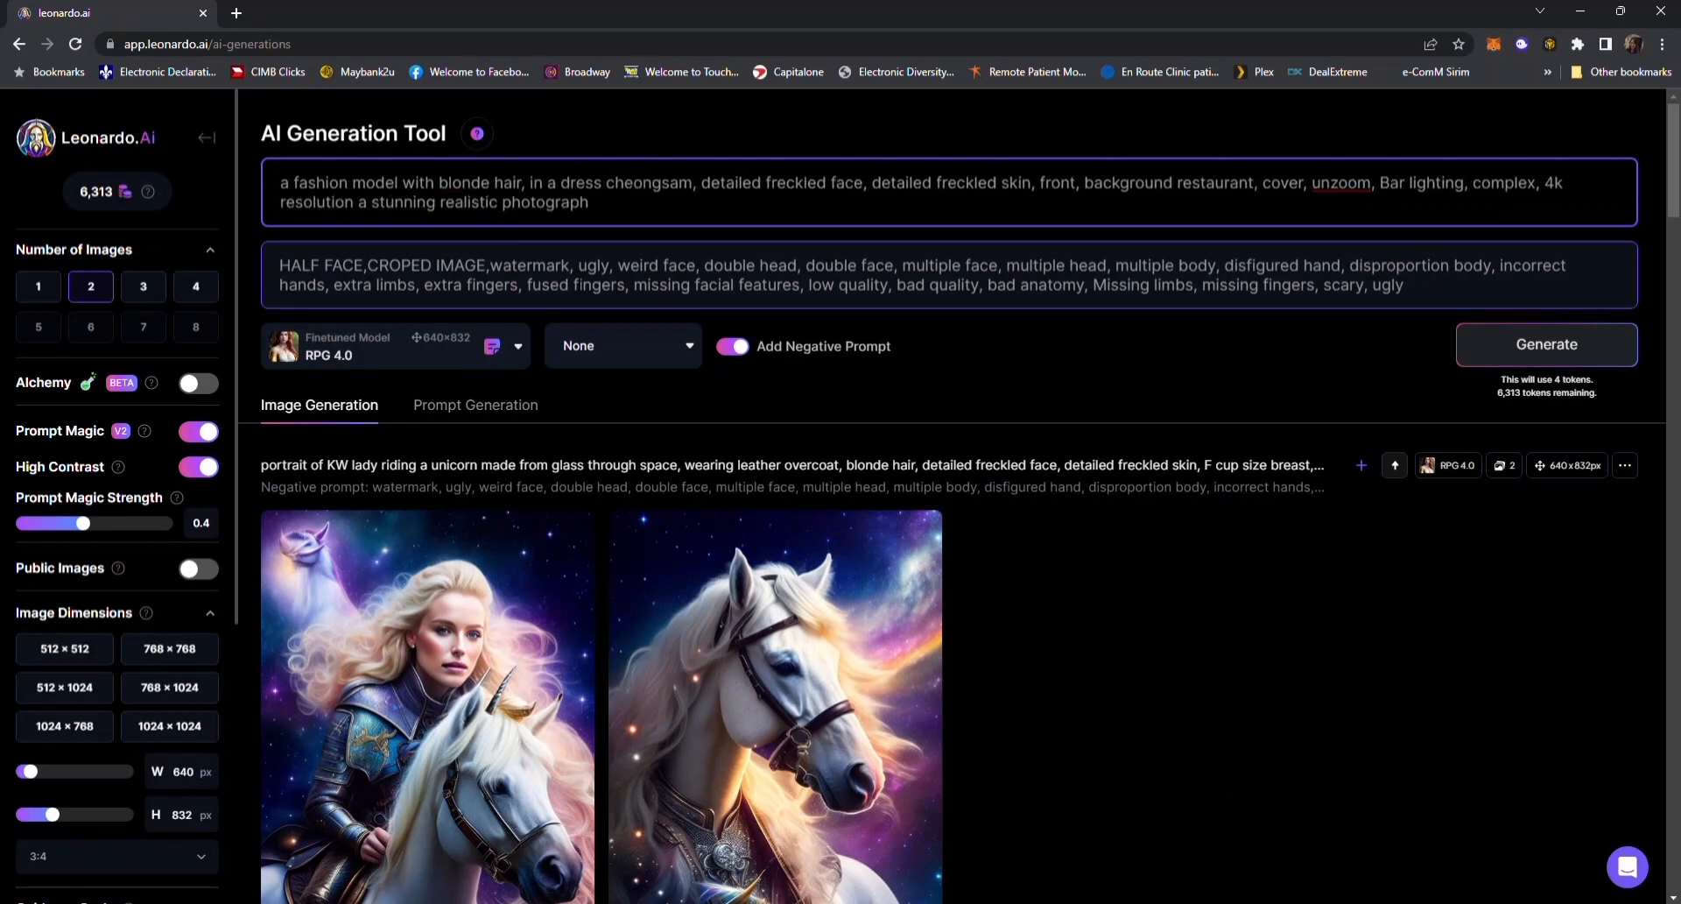
- Replace ", in a dress" in front of "cheongsam" in the main prompt with "dressed in a"
drag(543, 182, 521, 183)
key(BackSpace)
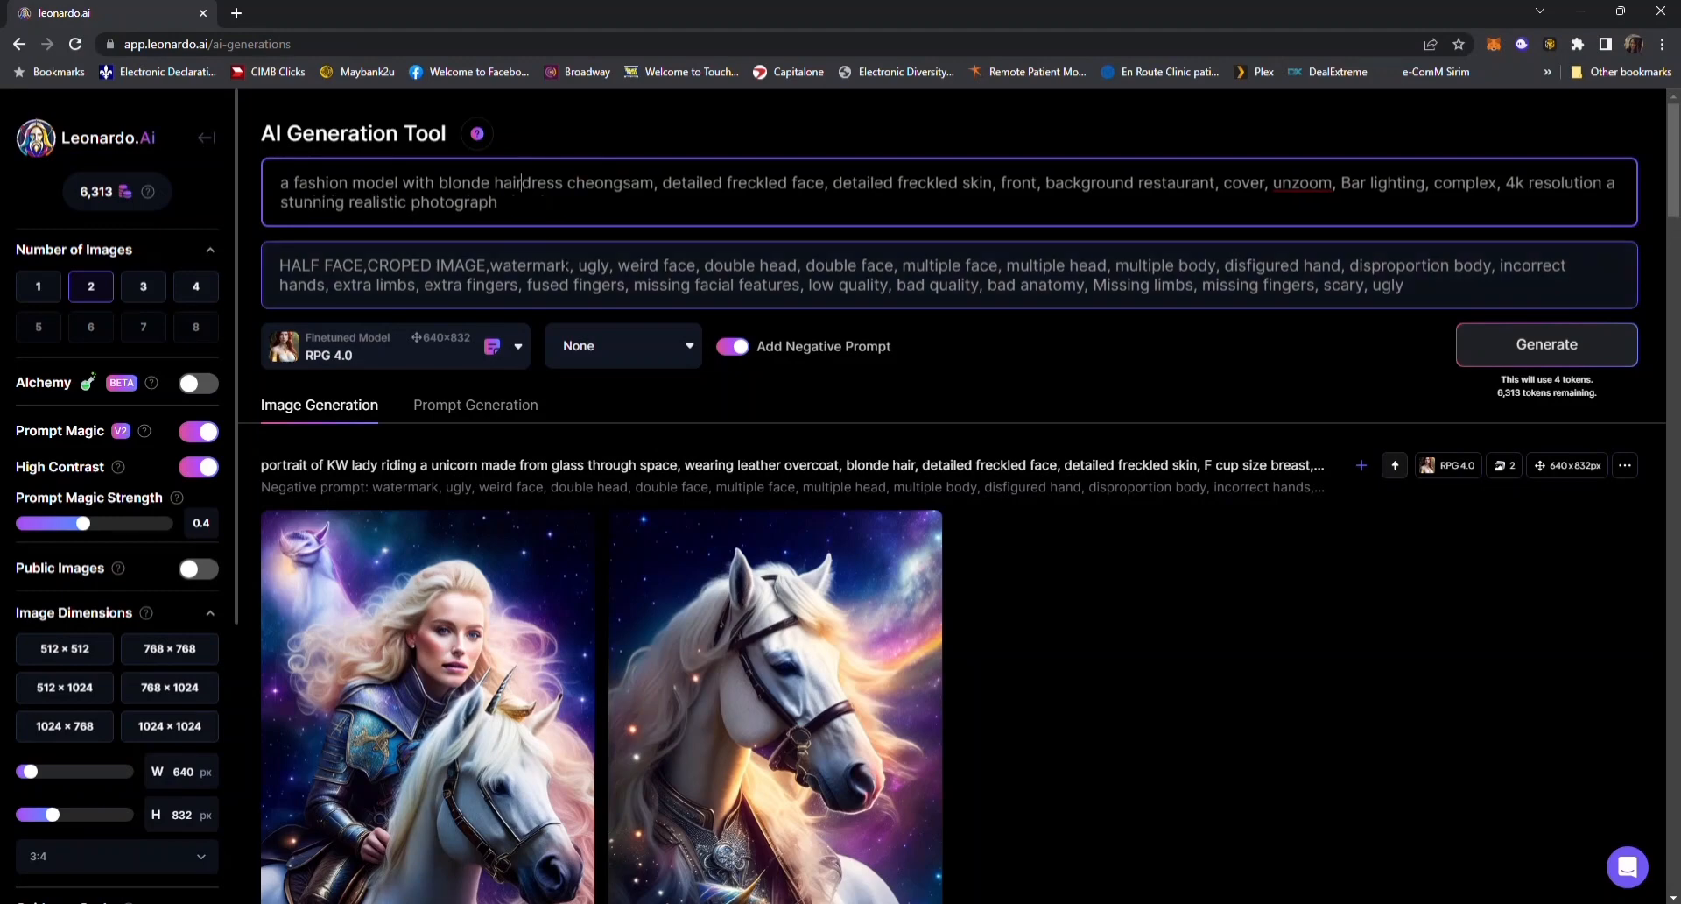
text(dressed)
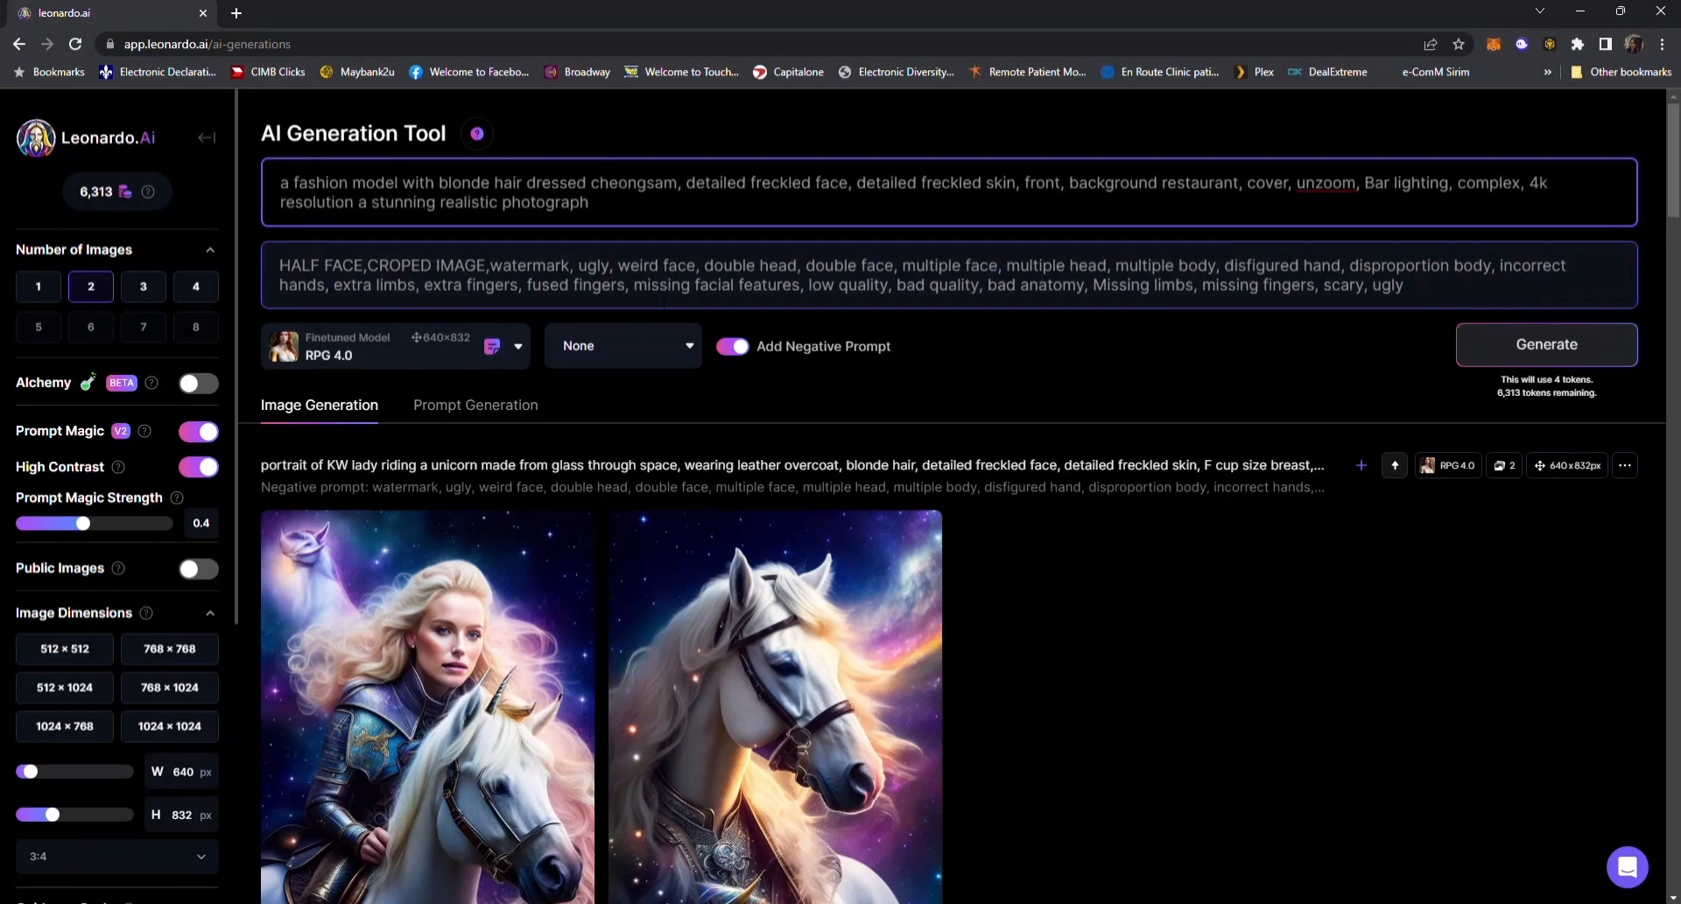
text( in a)
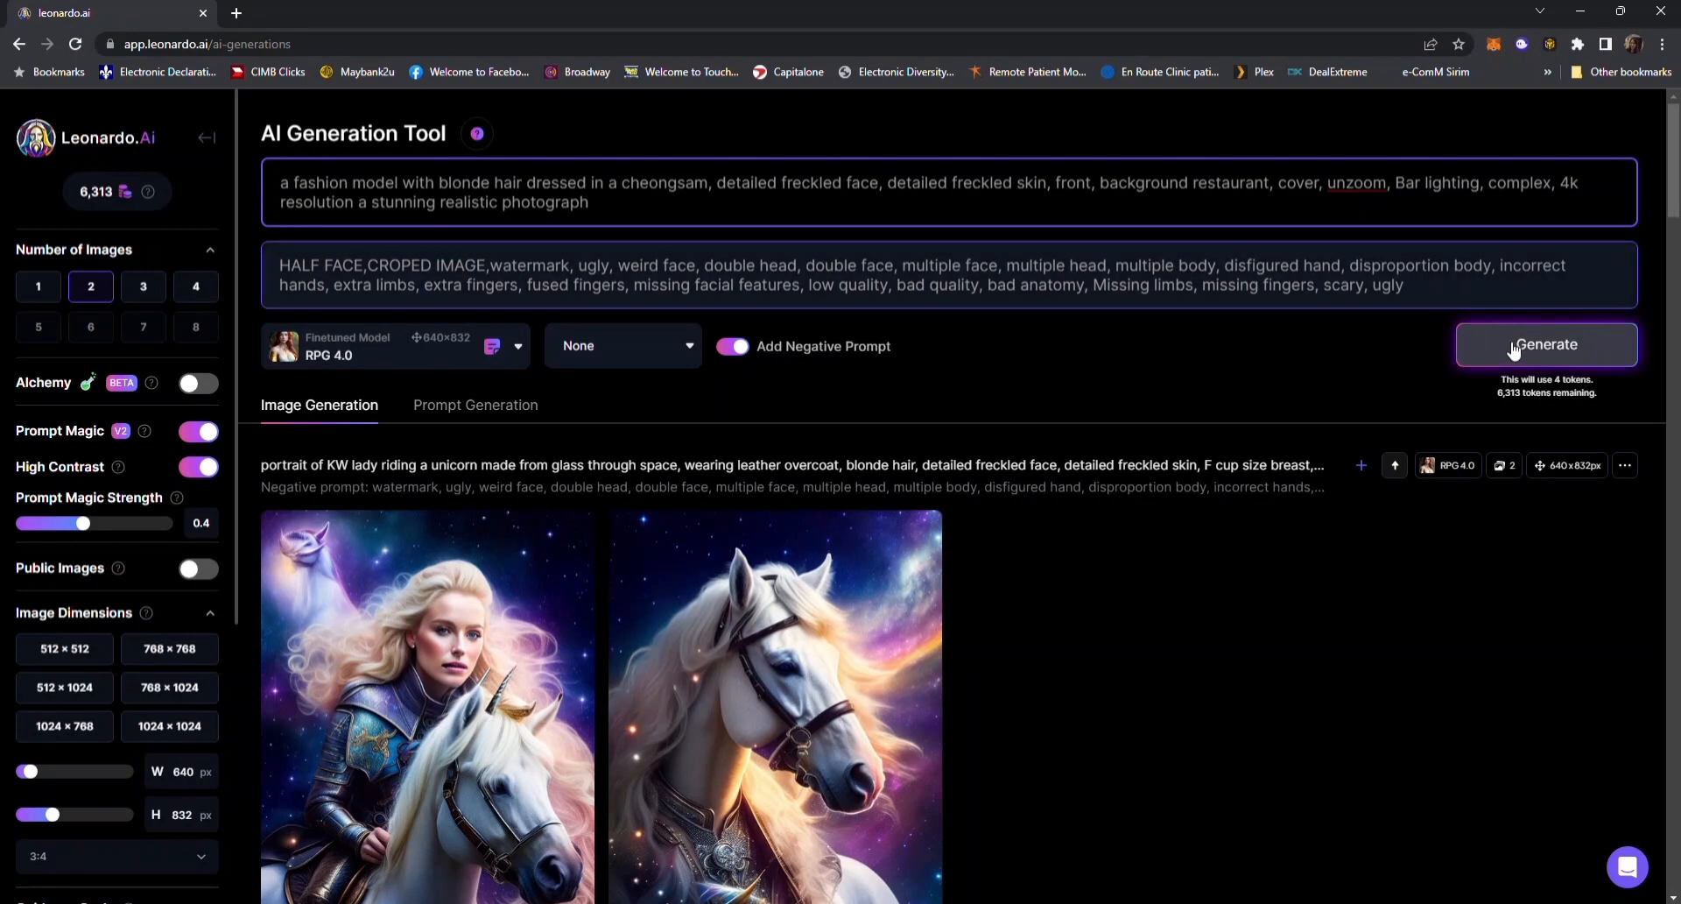
- Turn off Prompt Magic, generate two images from the edited prompt, and review the results
click(186, 431)
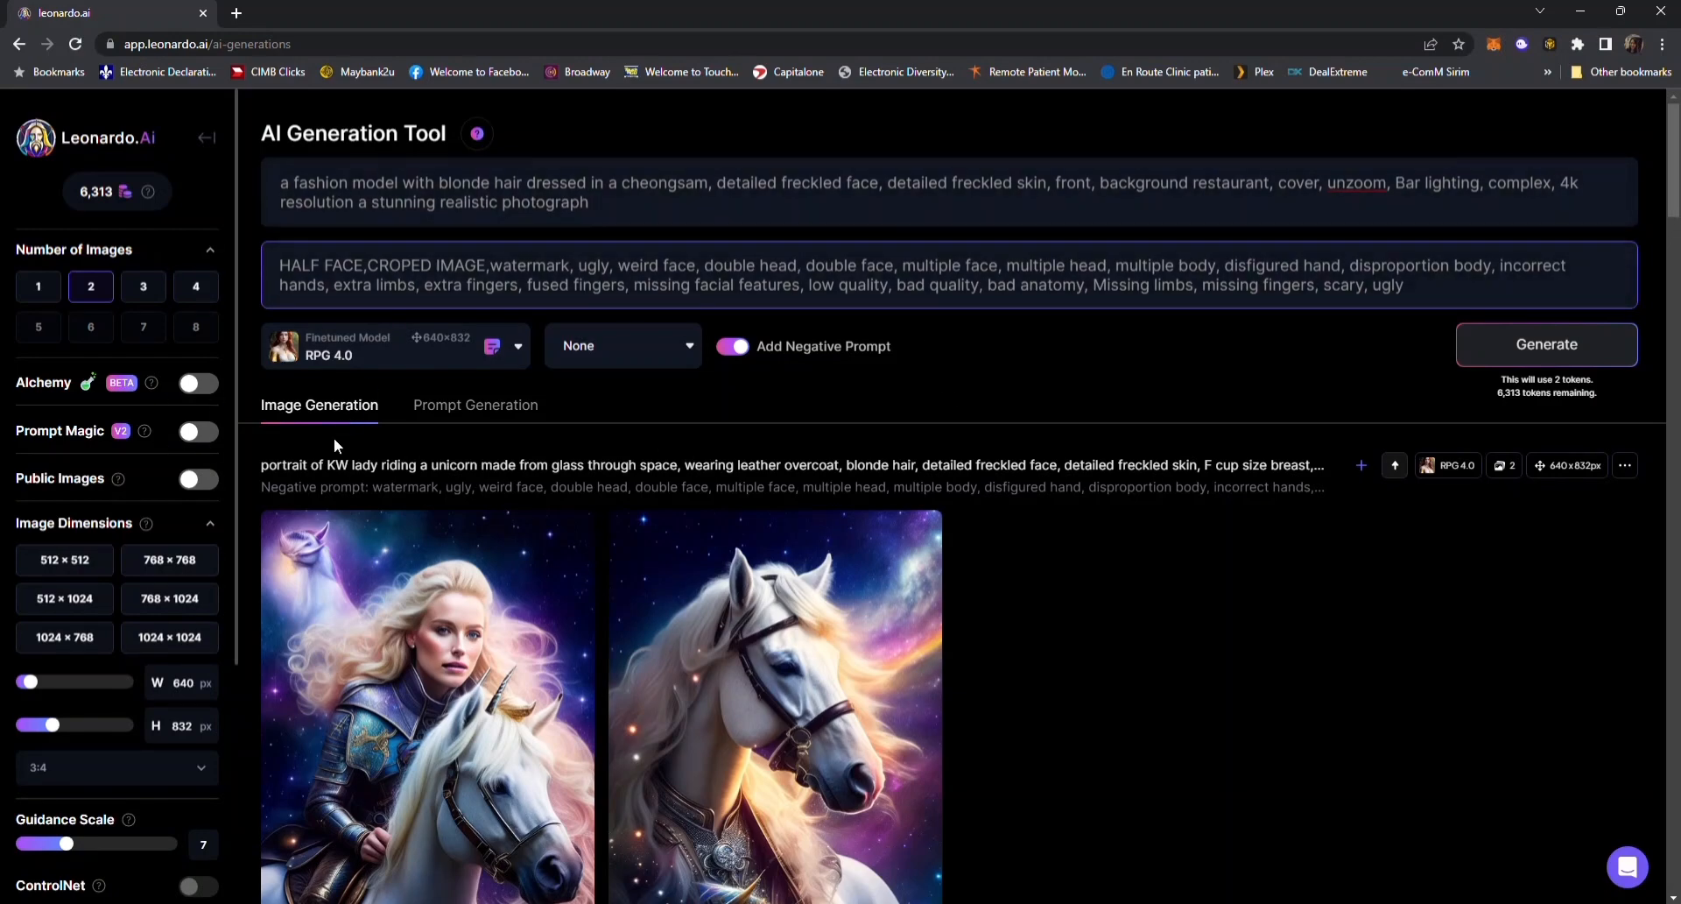
scroll(151, 480, down, 1)
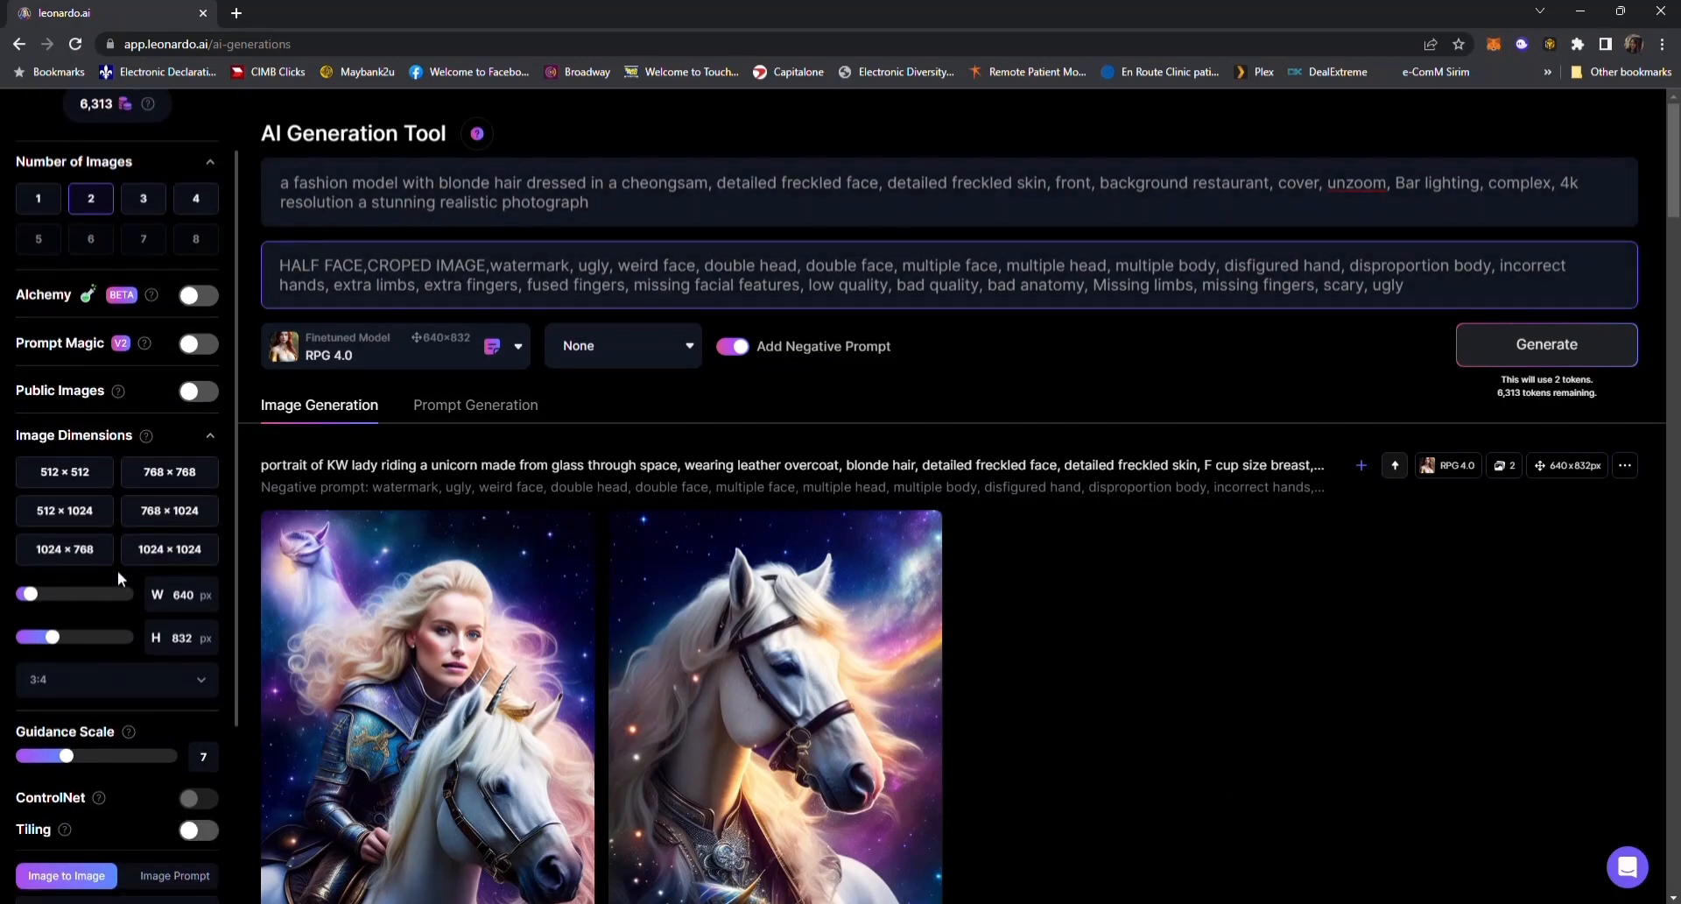
scroll(114, 569, down, 2)
scroll(114, 569, up, 3)
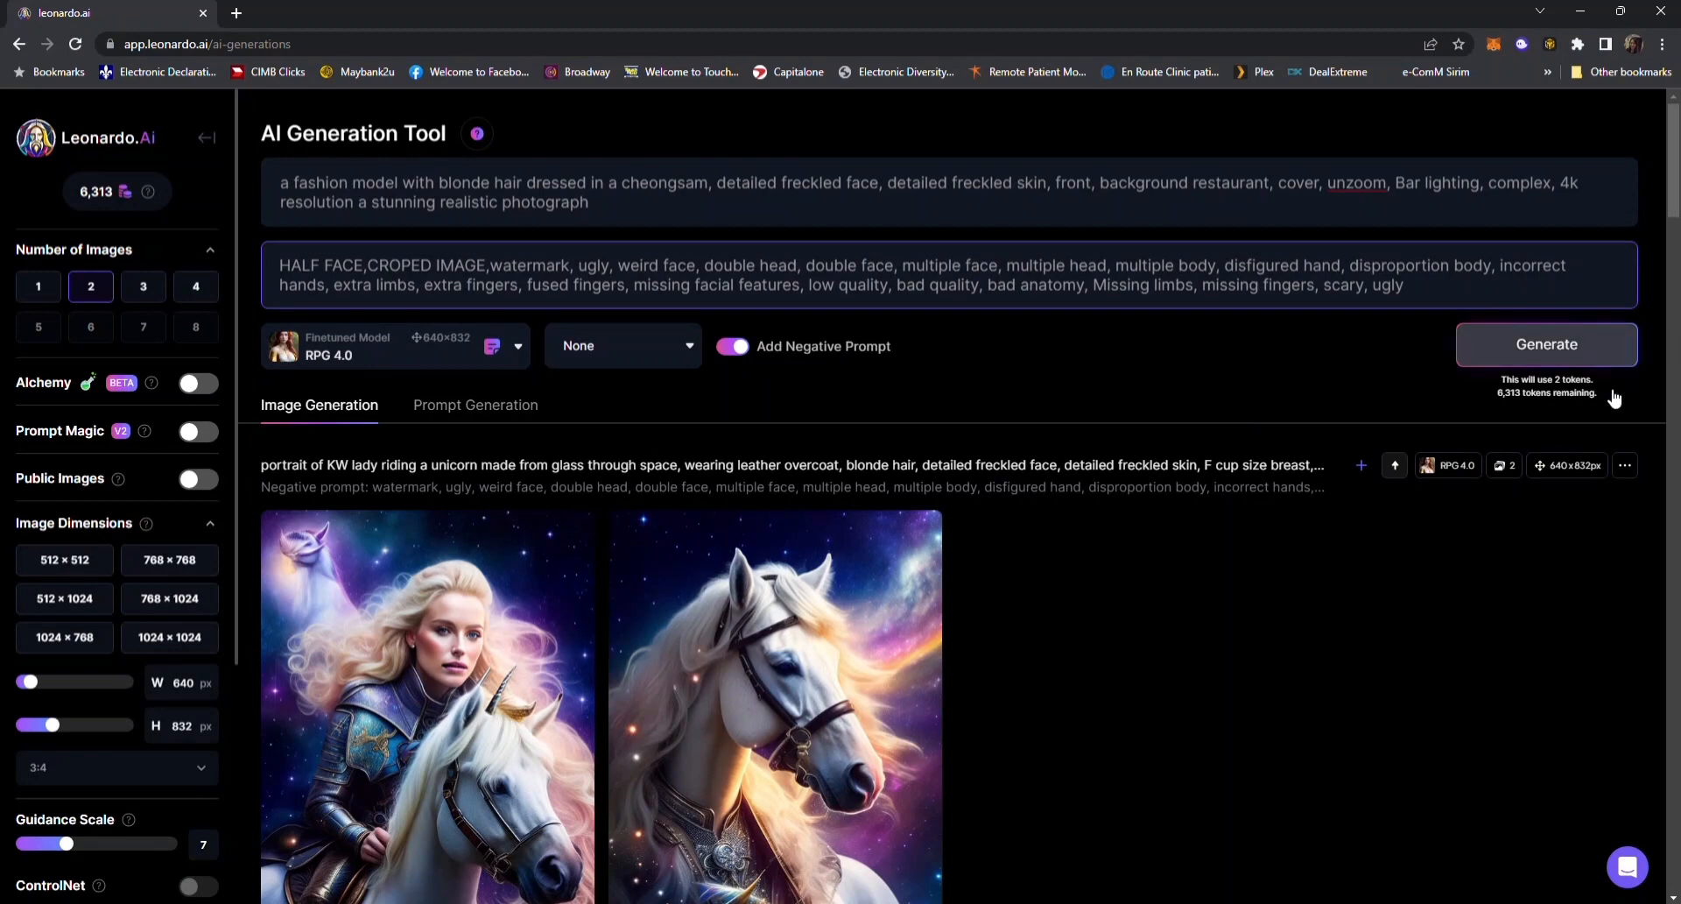
click(198, 432)
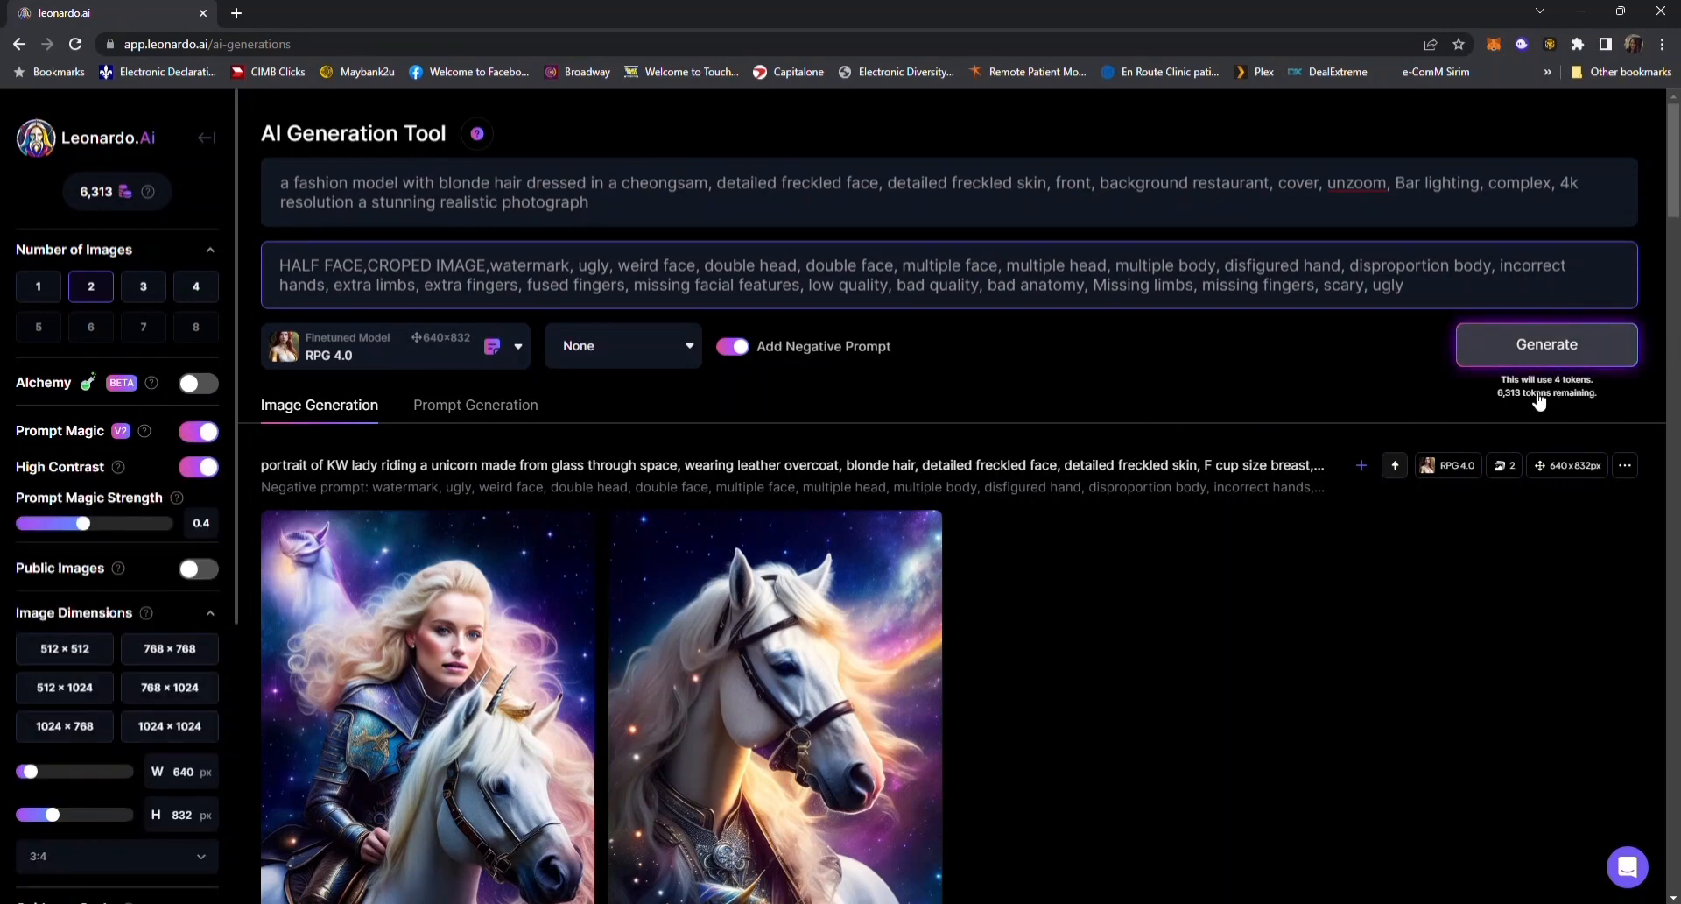
click(201, 433)
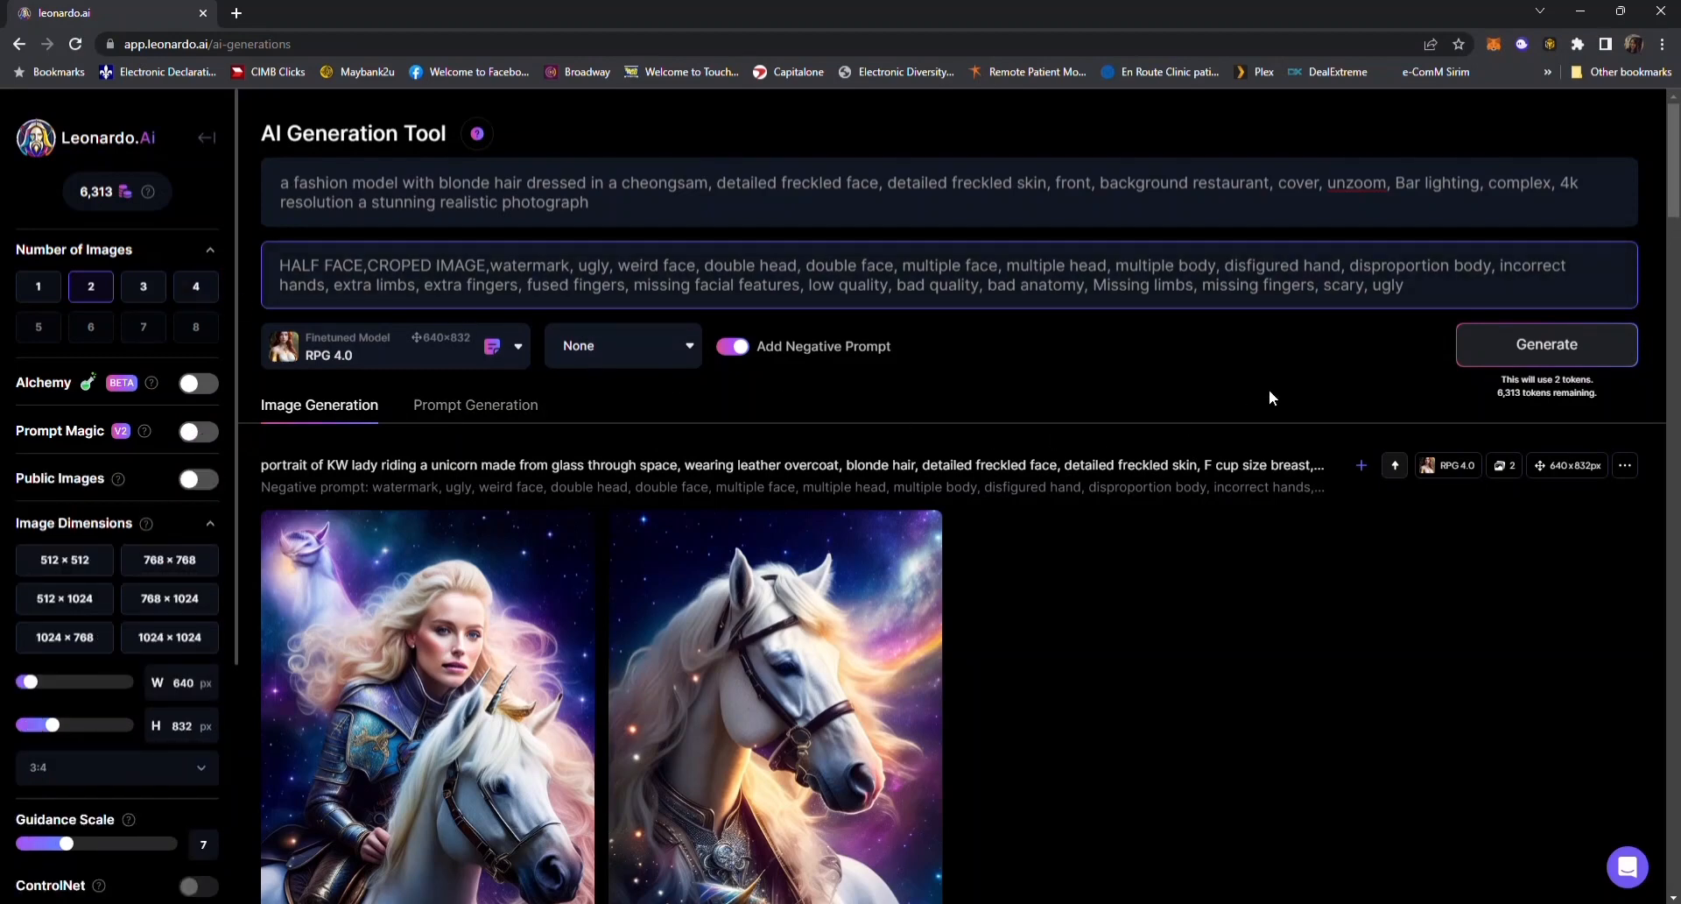
click(1525, 351)
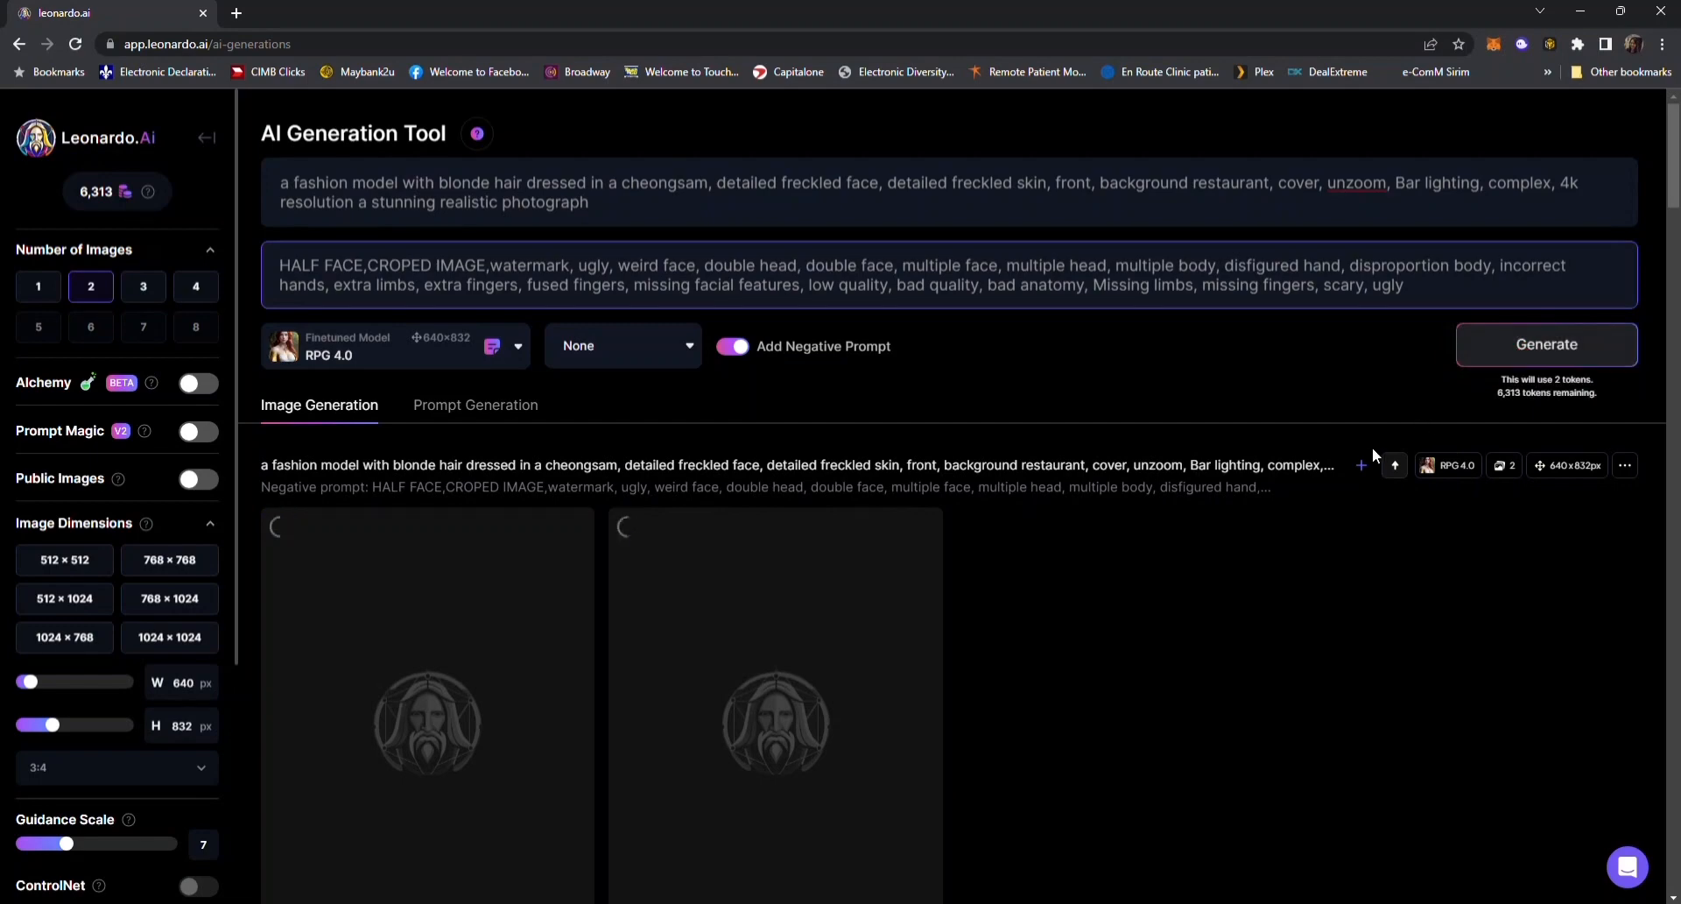
scroll(1368, 449, down, 2)
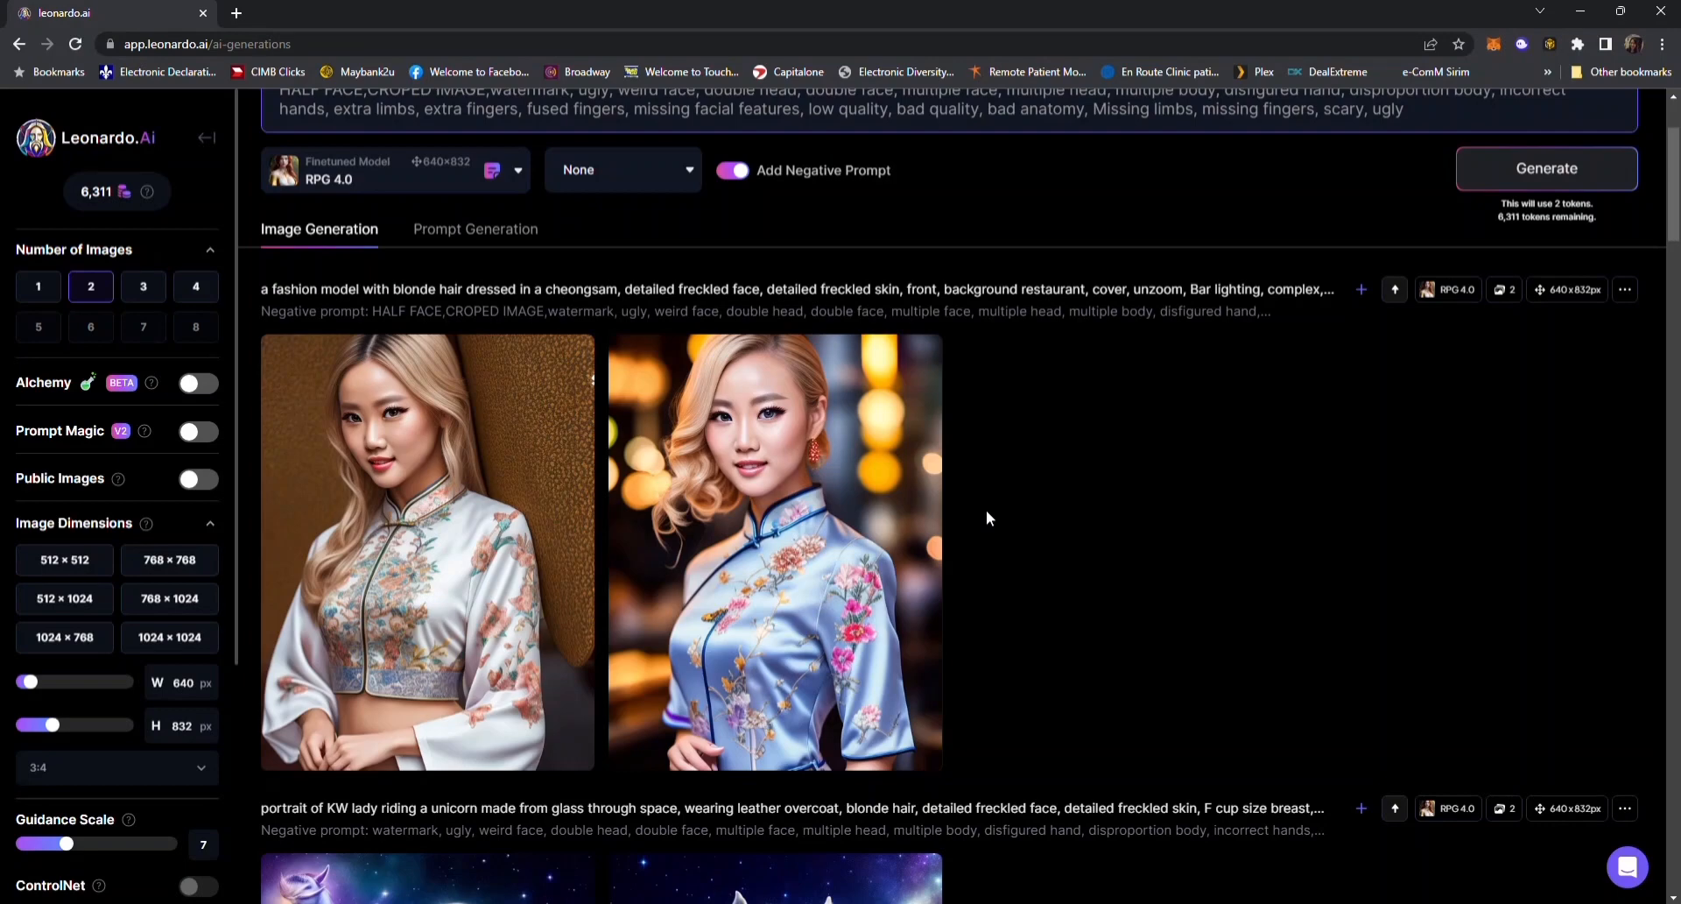
scroll(987, 512, up, 1)
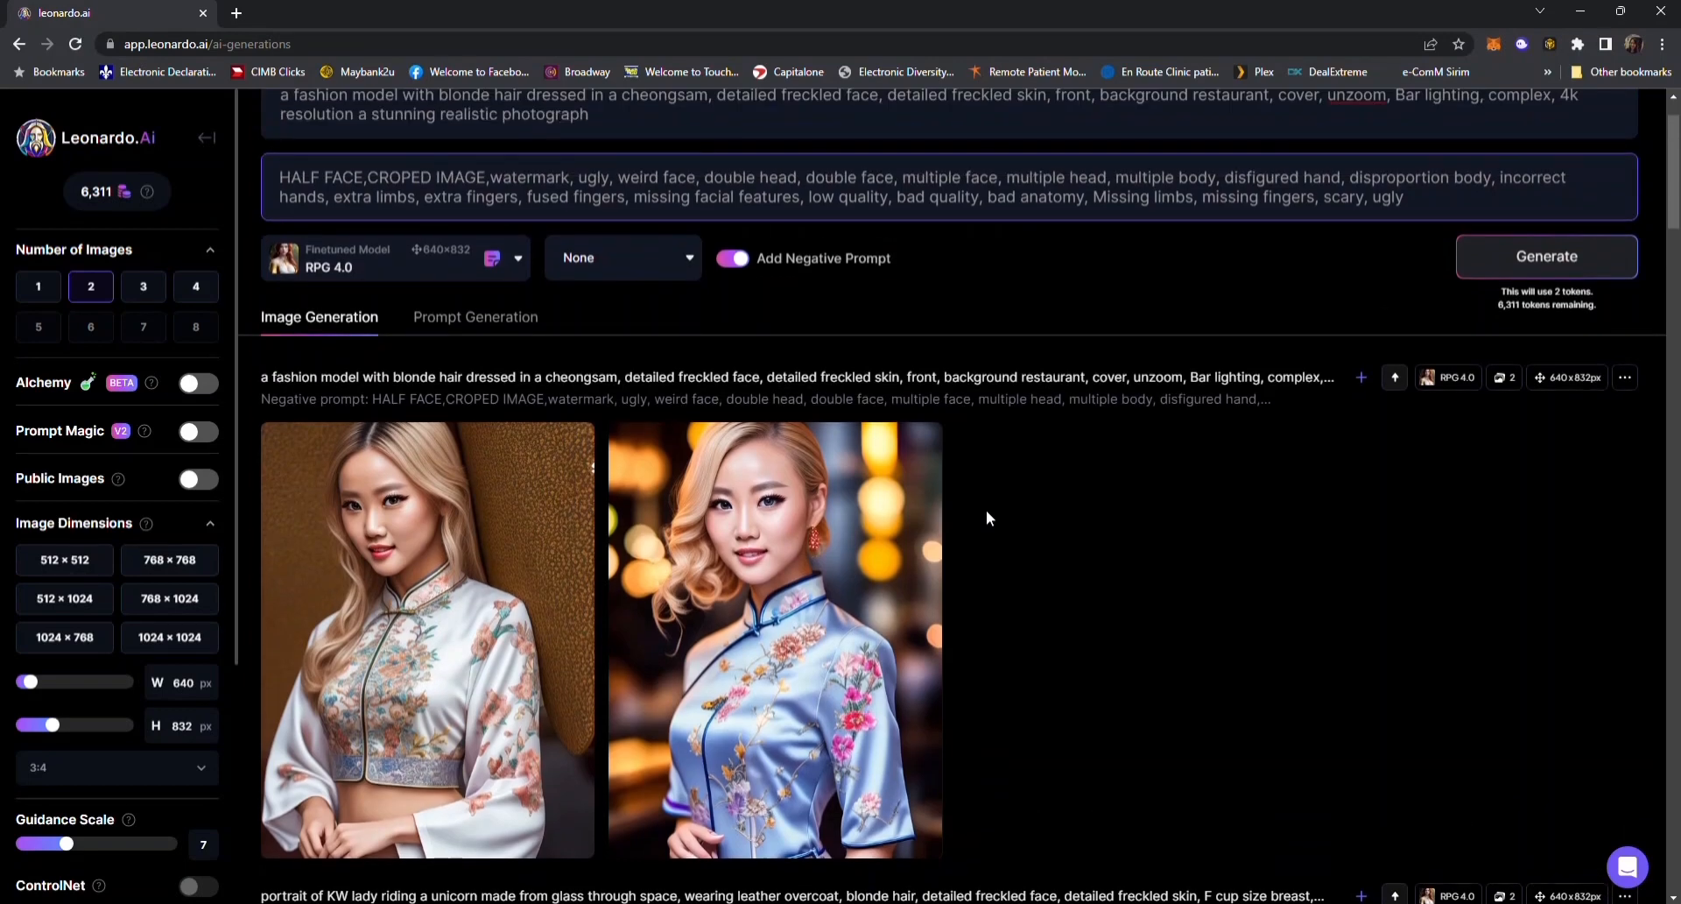
scroll(986, 510, down, 1)
scroll(986, 510, up, 1)
- Turn Prompt Magic back on, generate another pair of images, and look over the new results
click(210, 432)
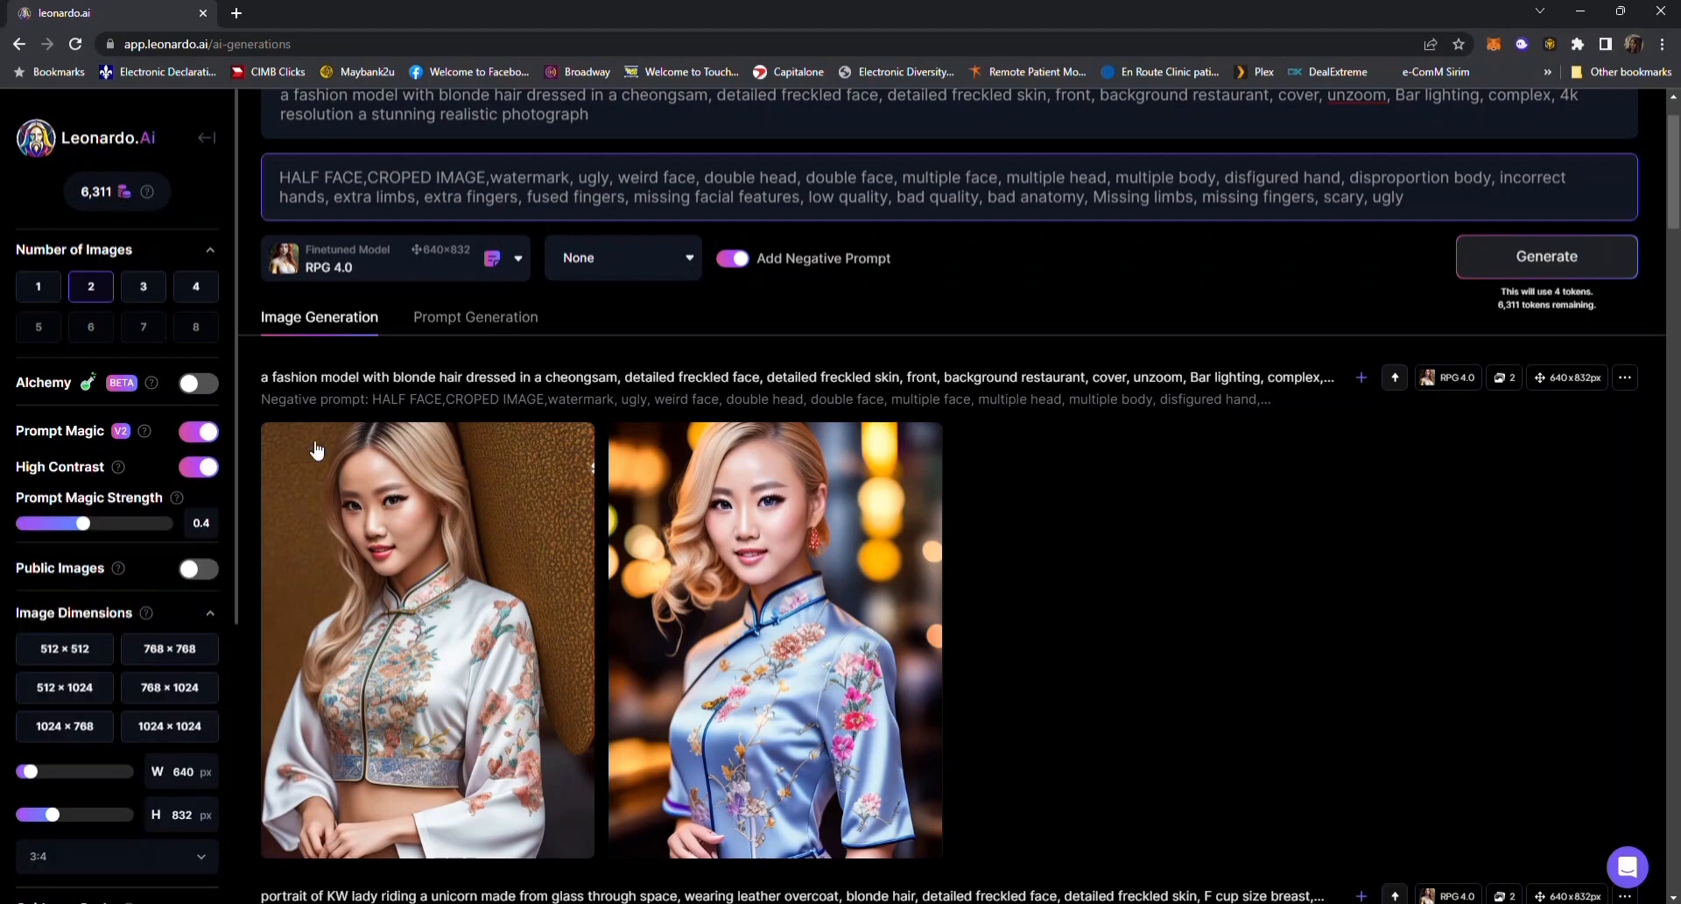
click(1546, 256)
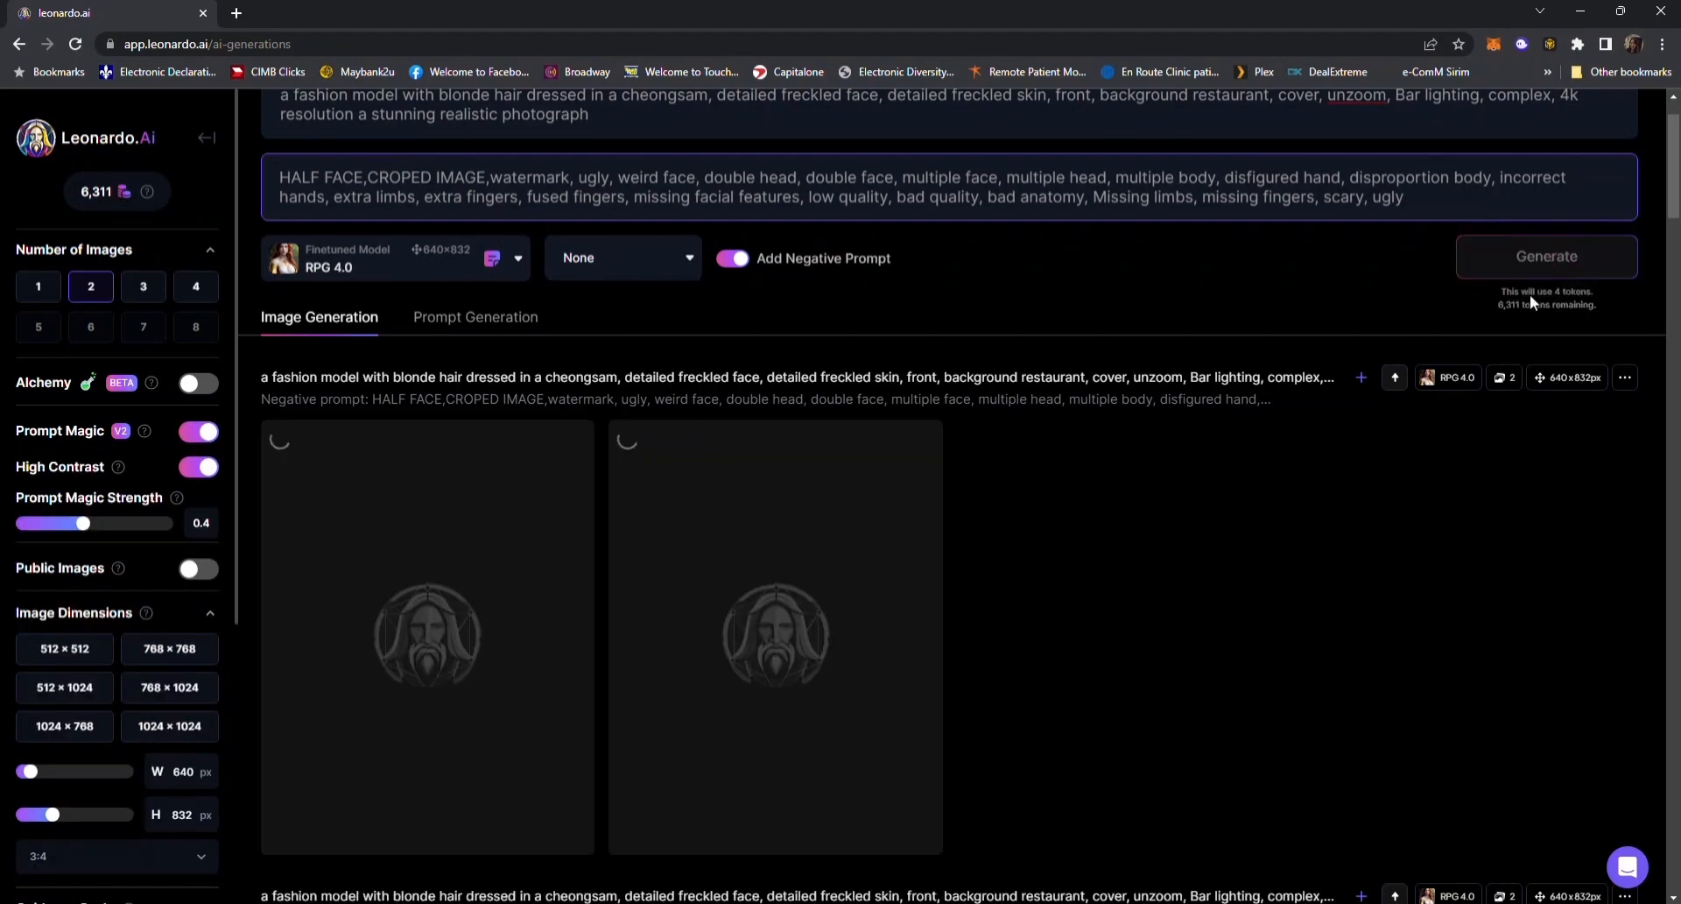
scroll(1294, 462, down, 2)
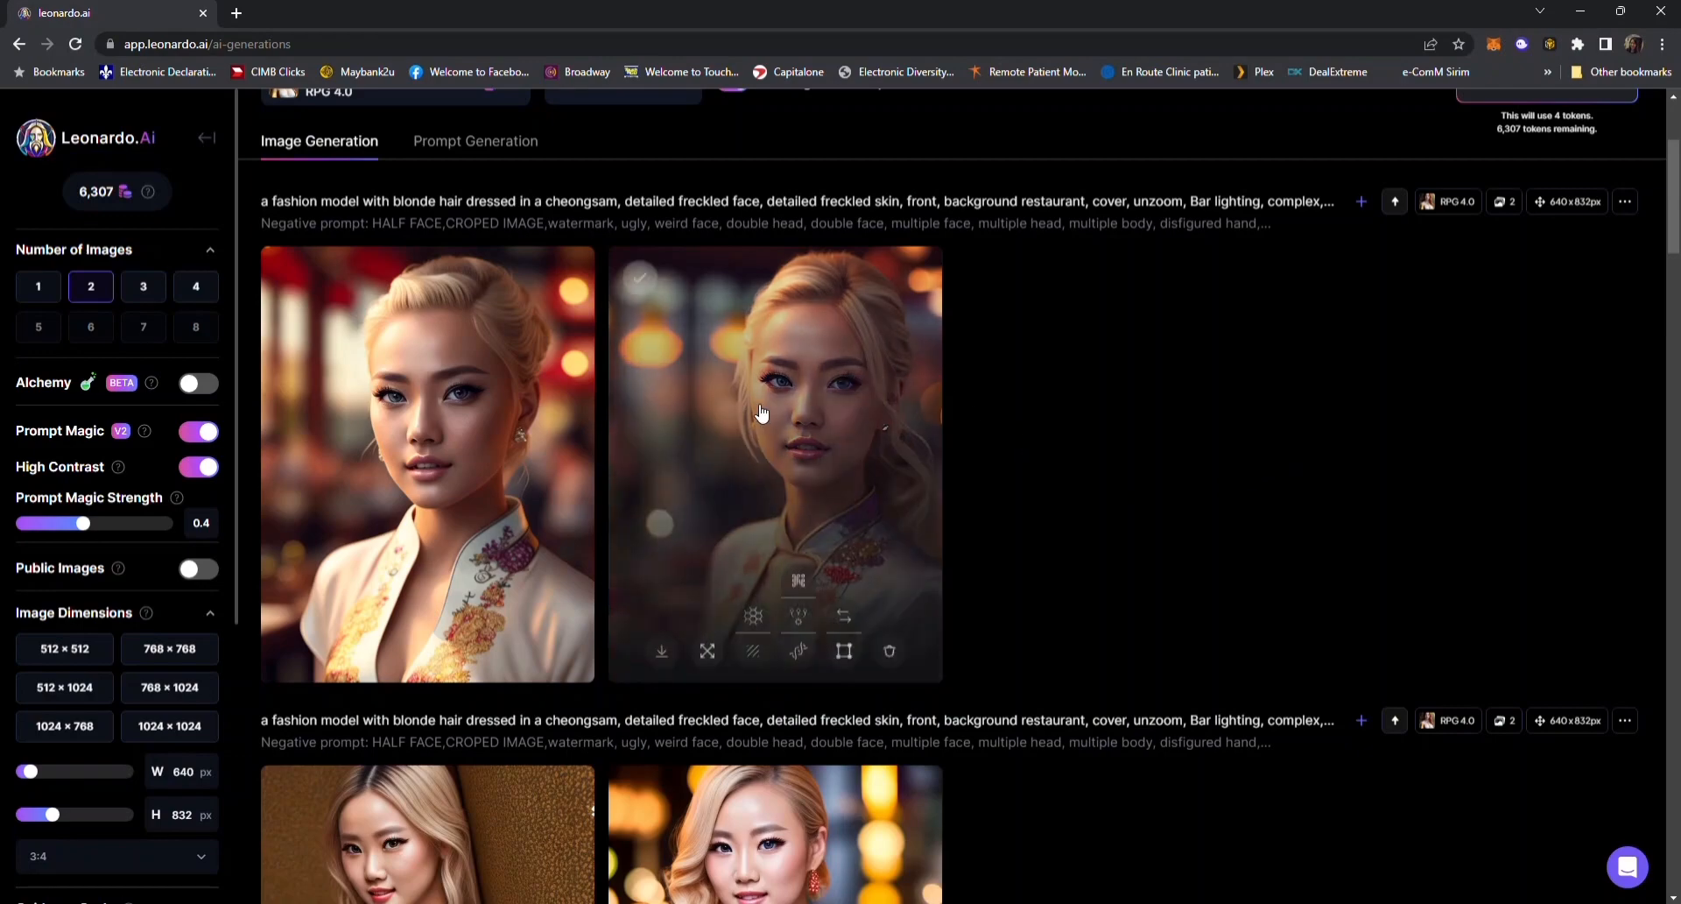
scroll(723, 472, up, 3)
scroll(658, 296, down, 1)
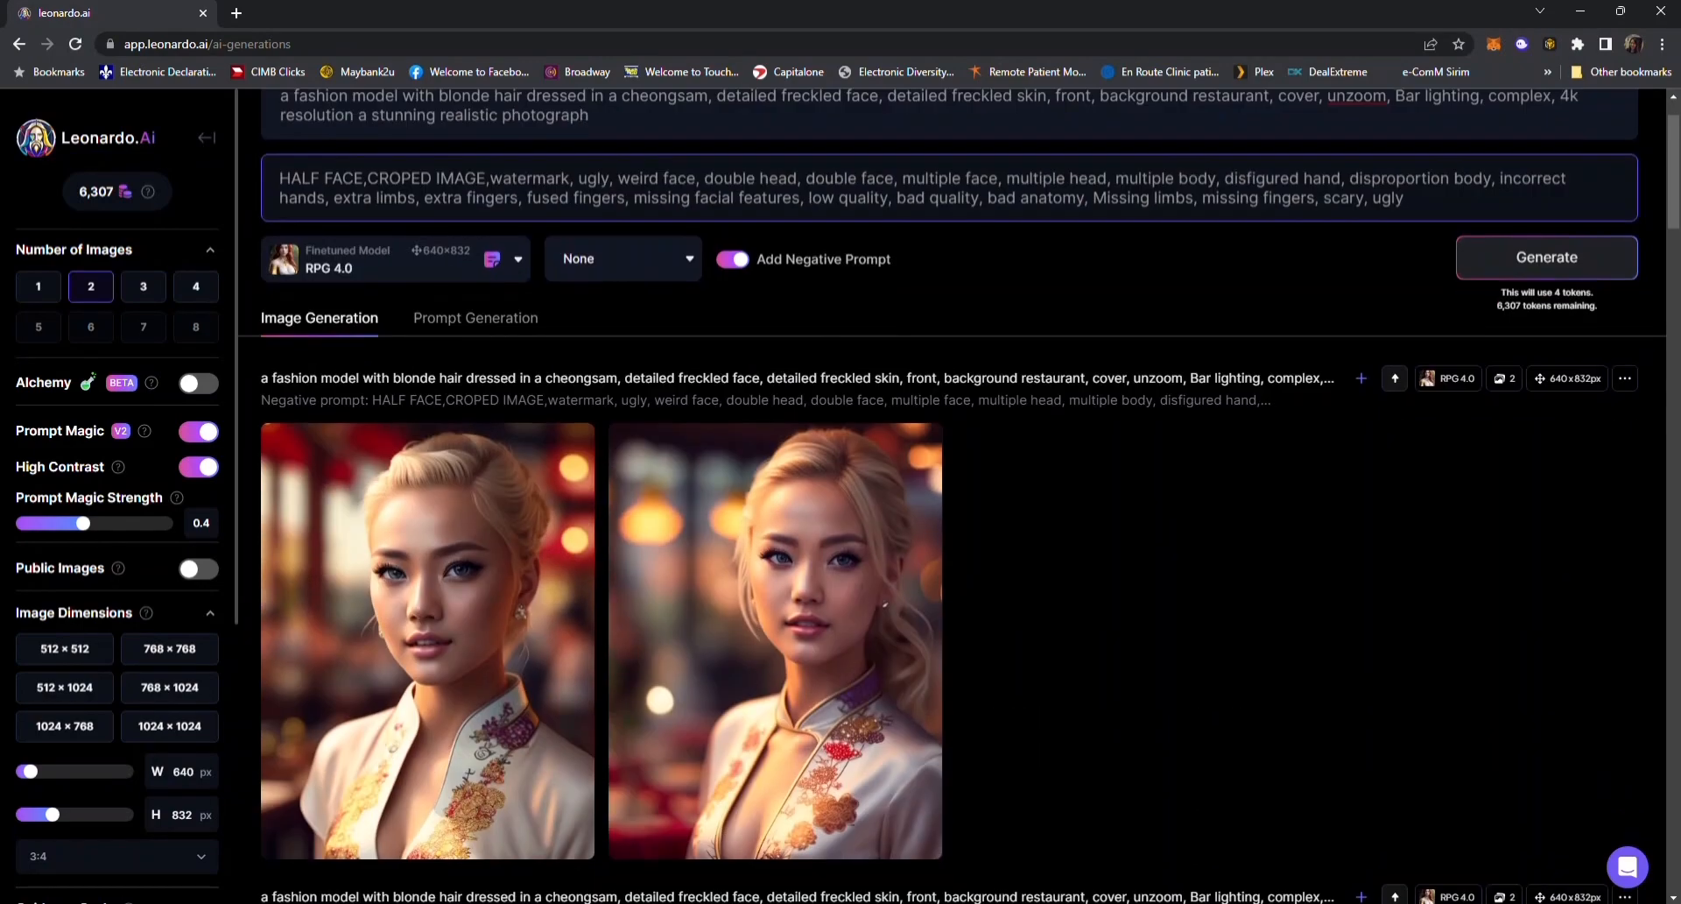
scroll(659, 296, up, 1)
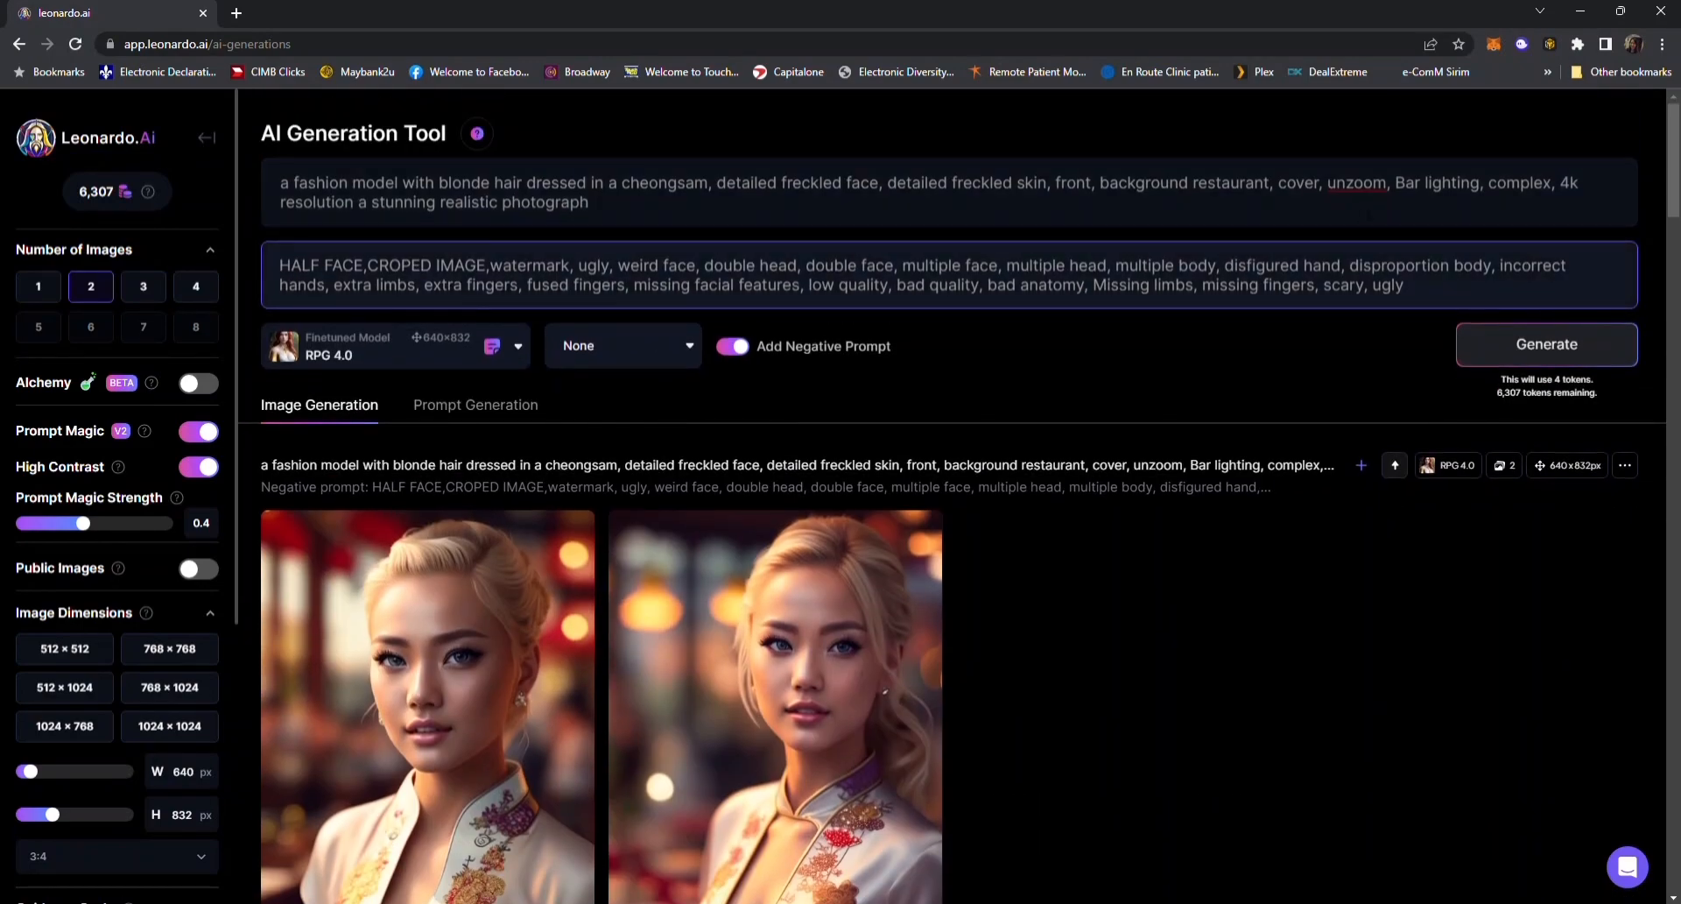
scroll(1156, 383, down, 2)
- Unzoom the new image of the model with the loose ponytail and download its unzoomed version
mouse_move(870, 480)
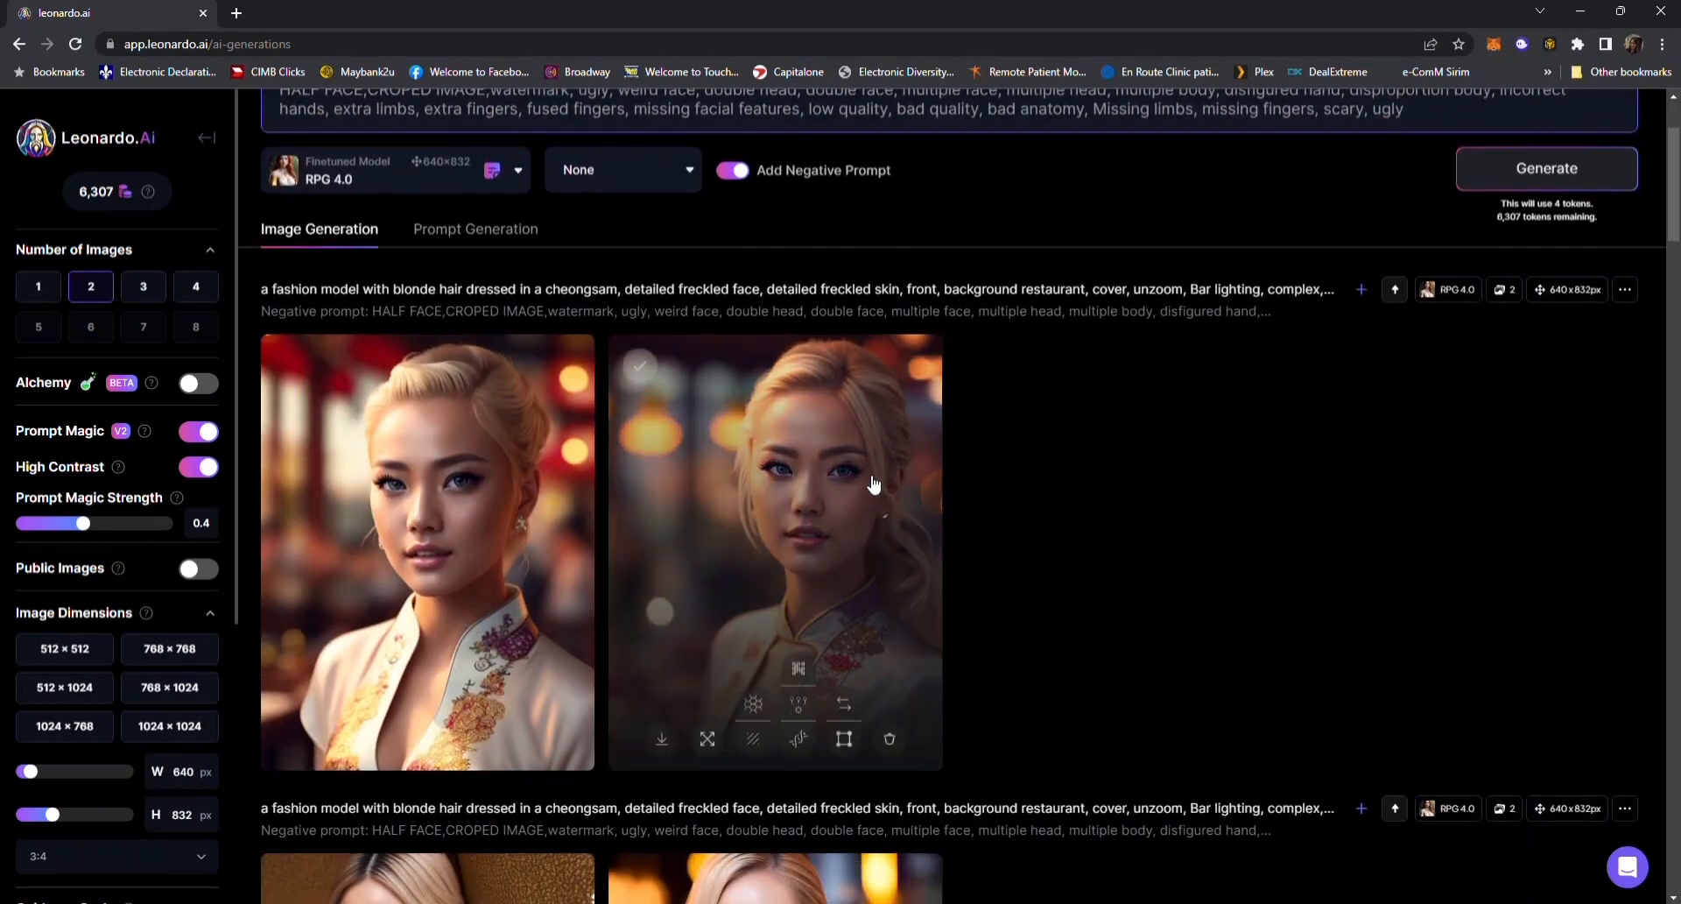
click(859, 542)
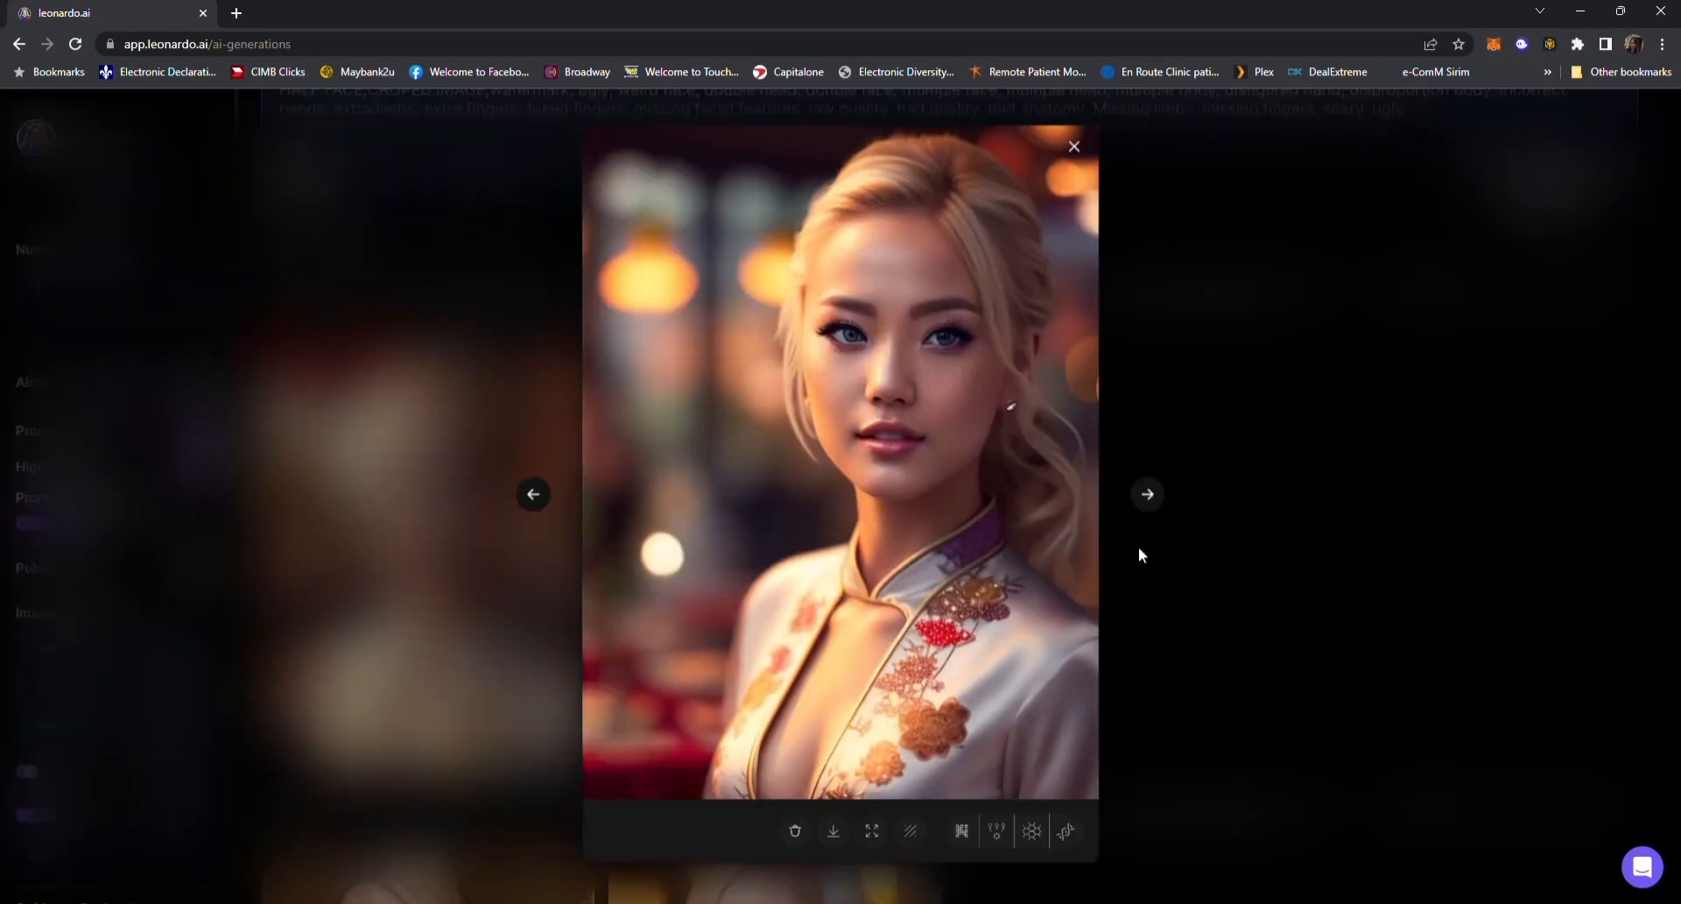
click(878, 838)
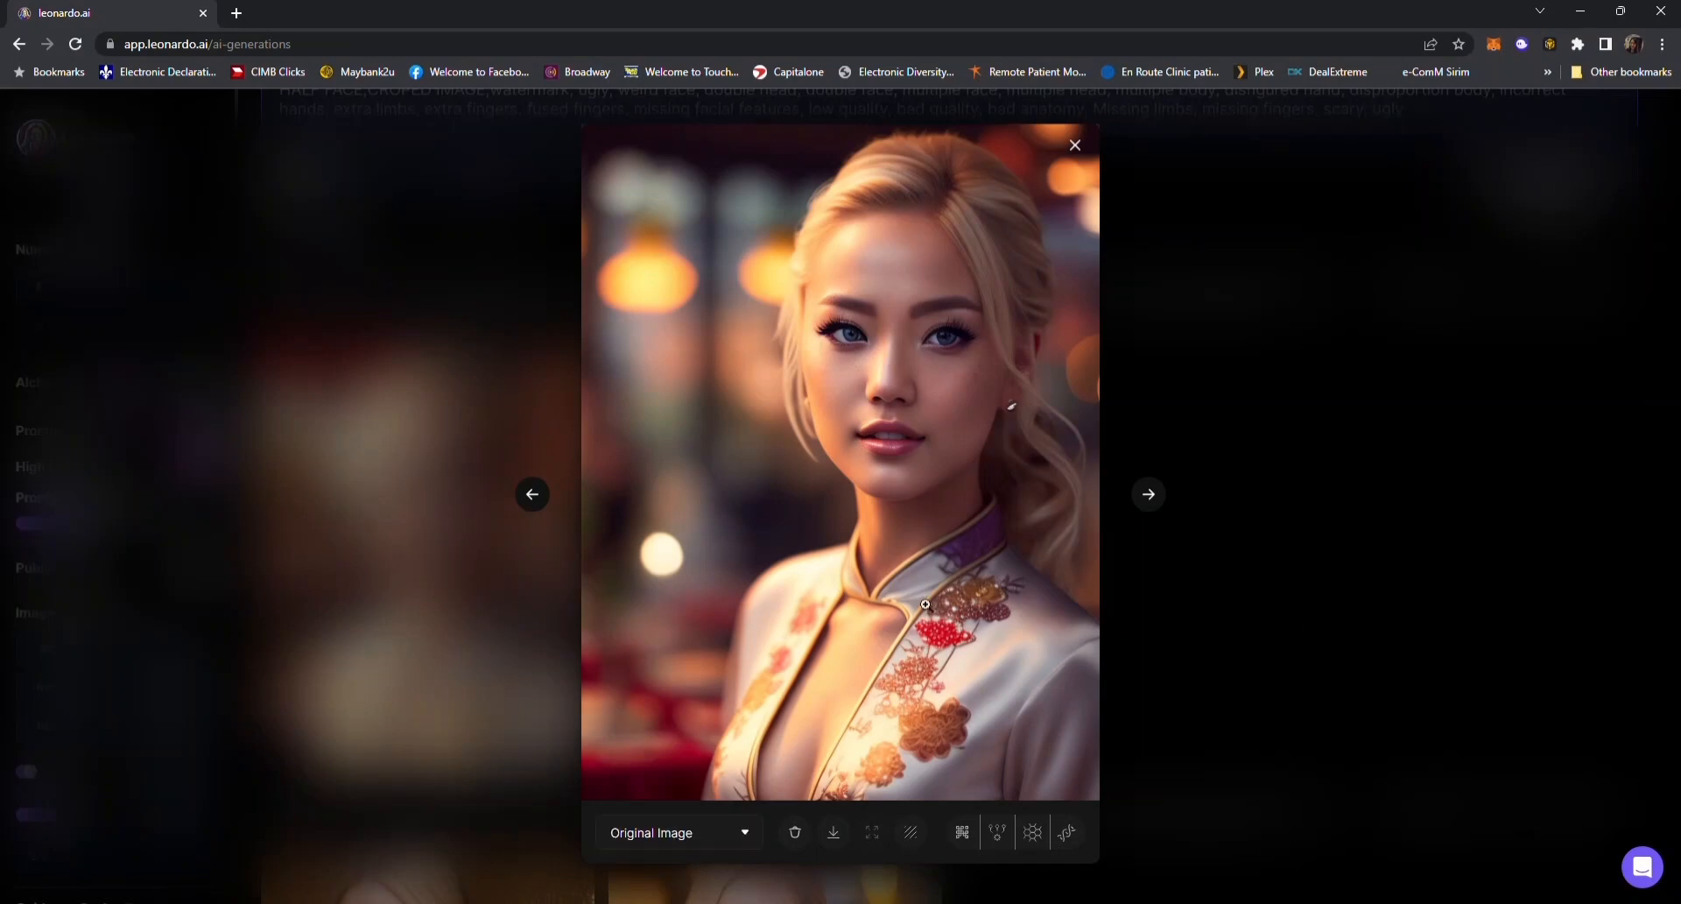
click(710, 842)
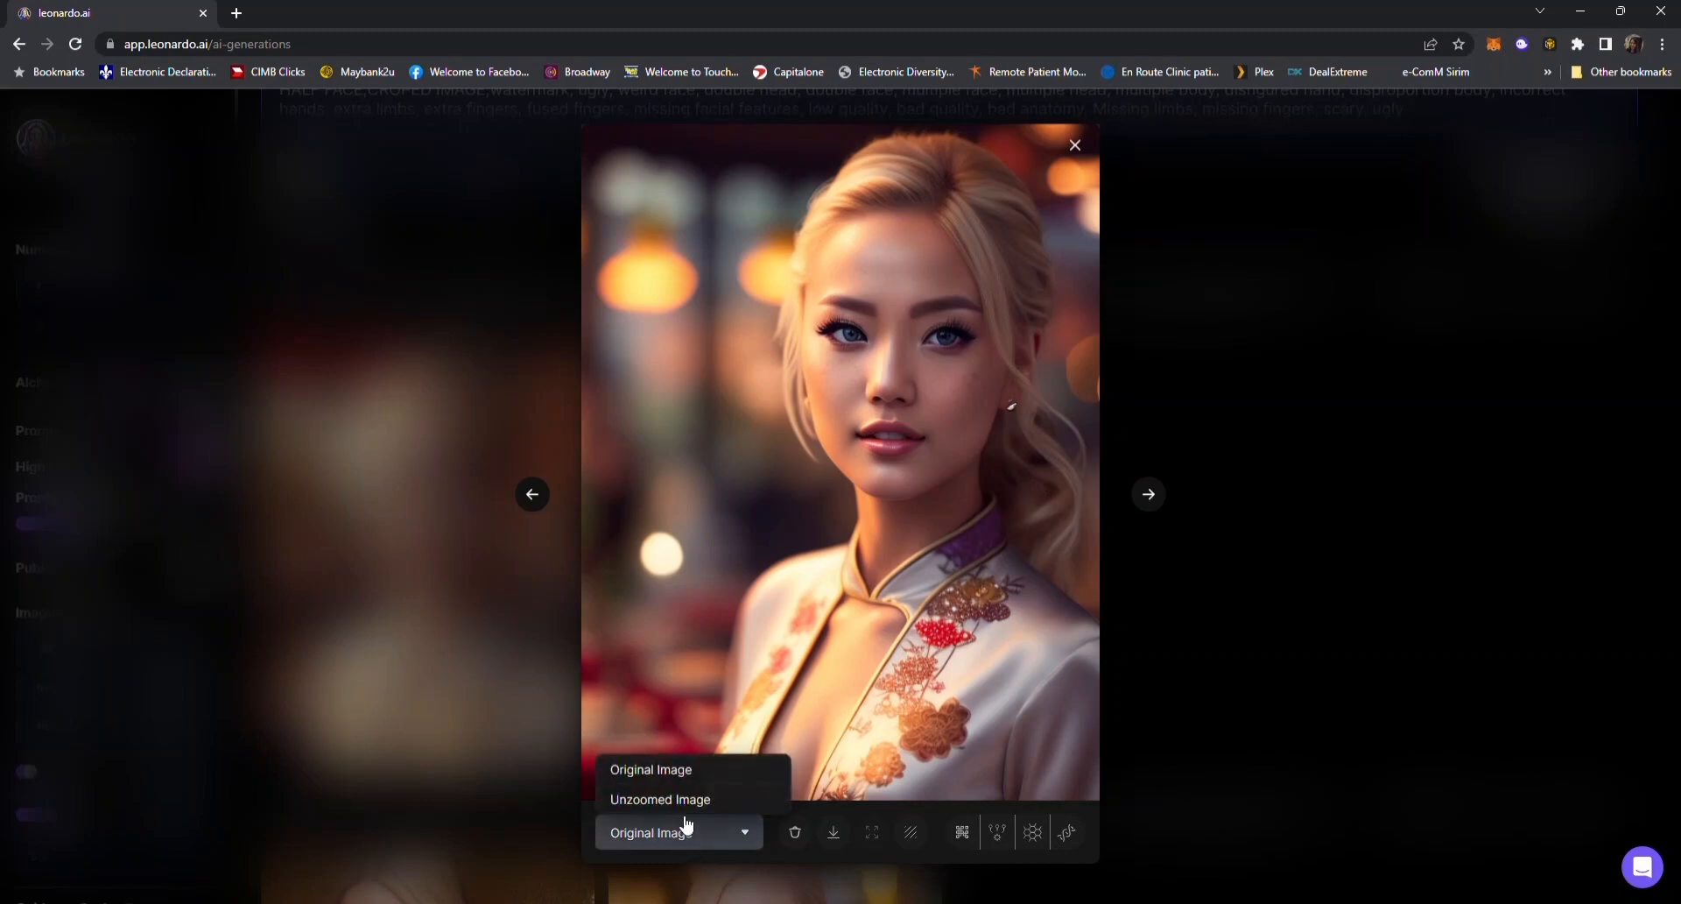
click(686, 799)
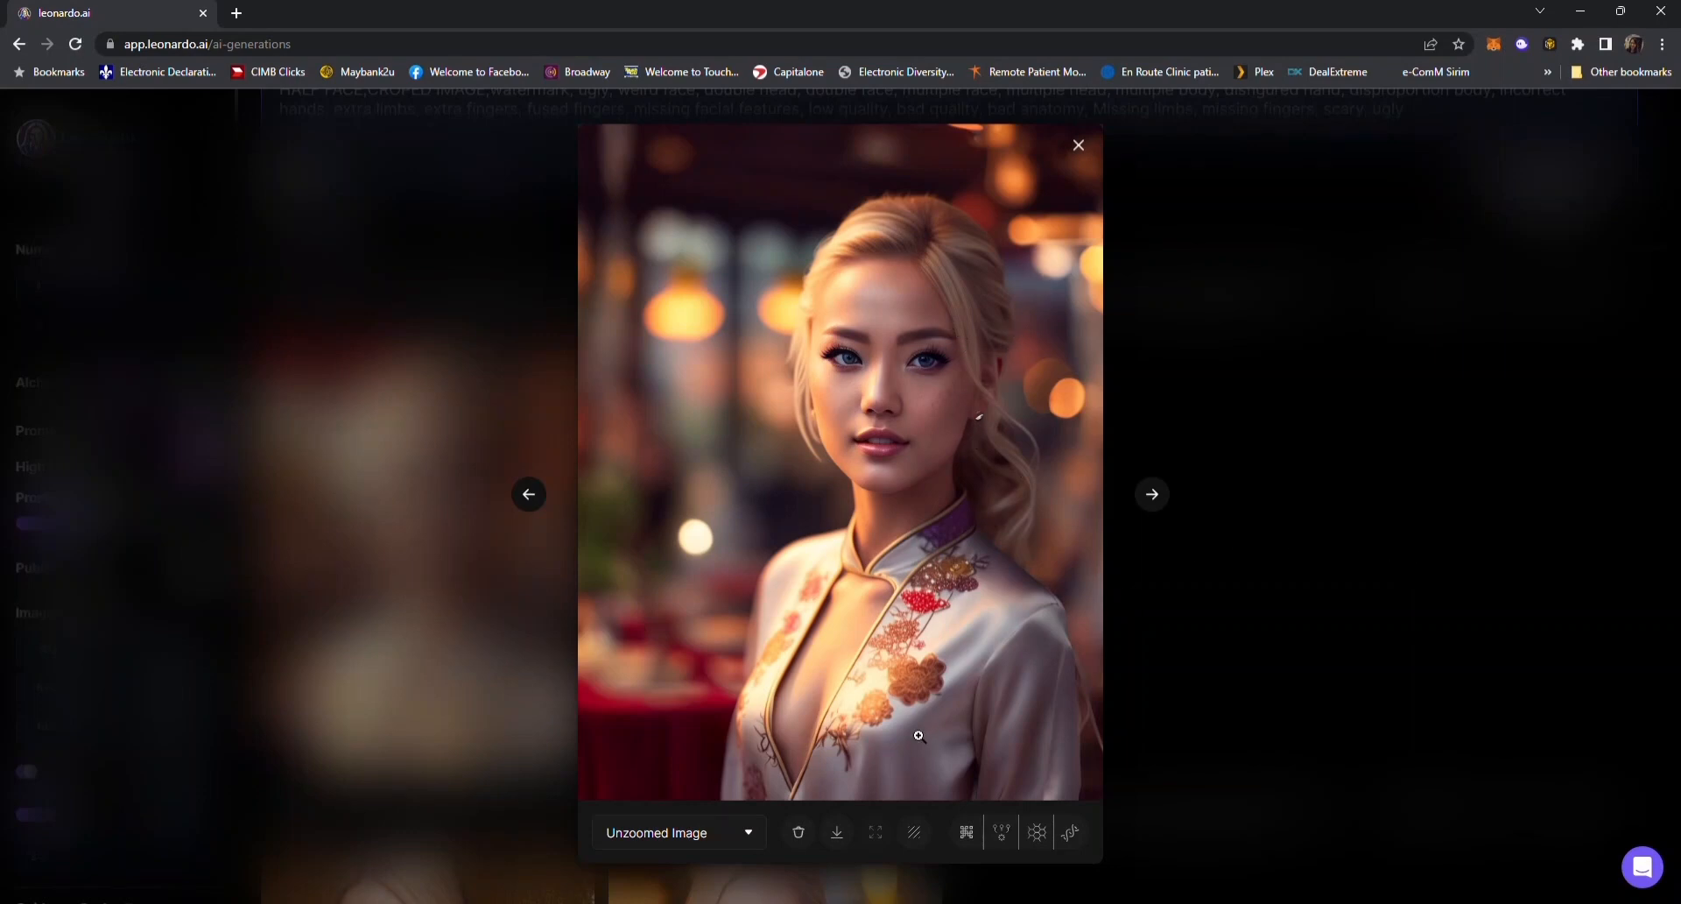
click(841, 836)
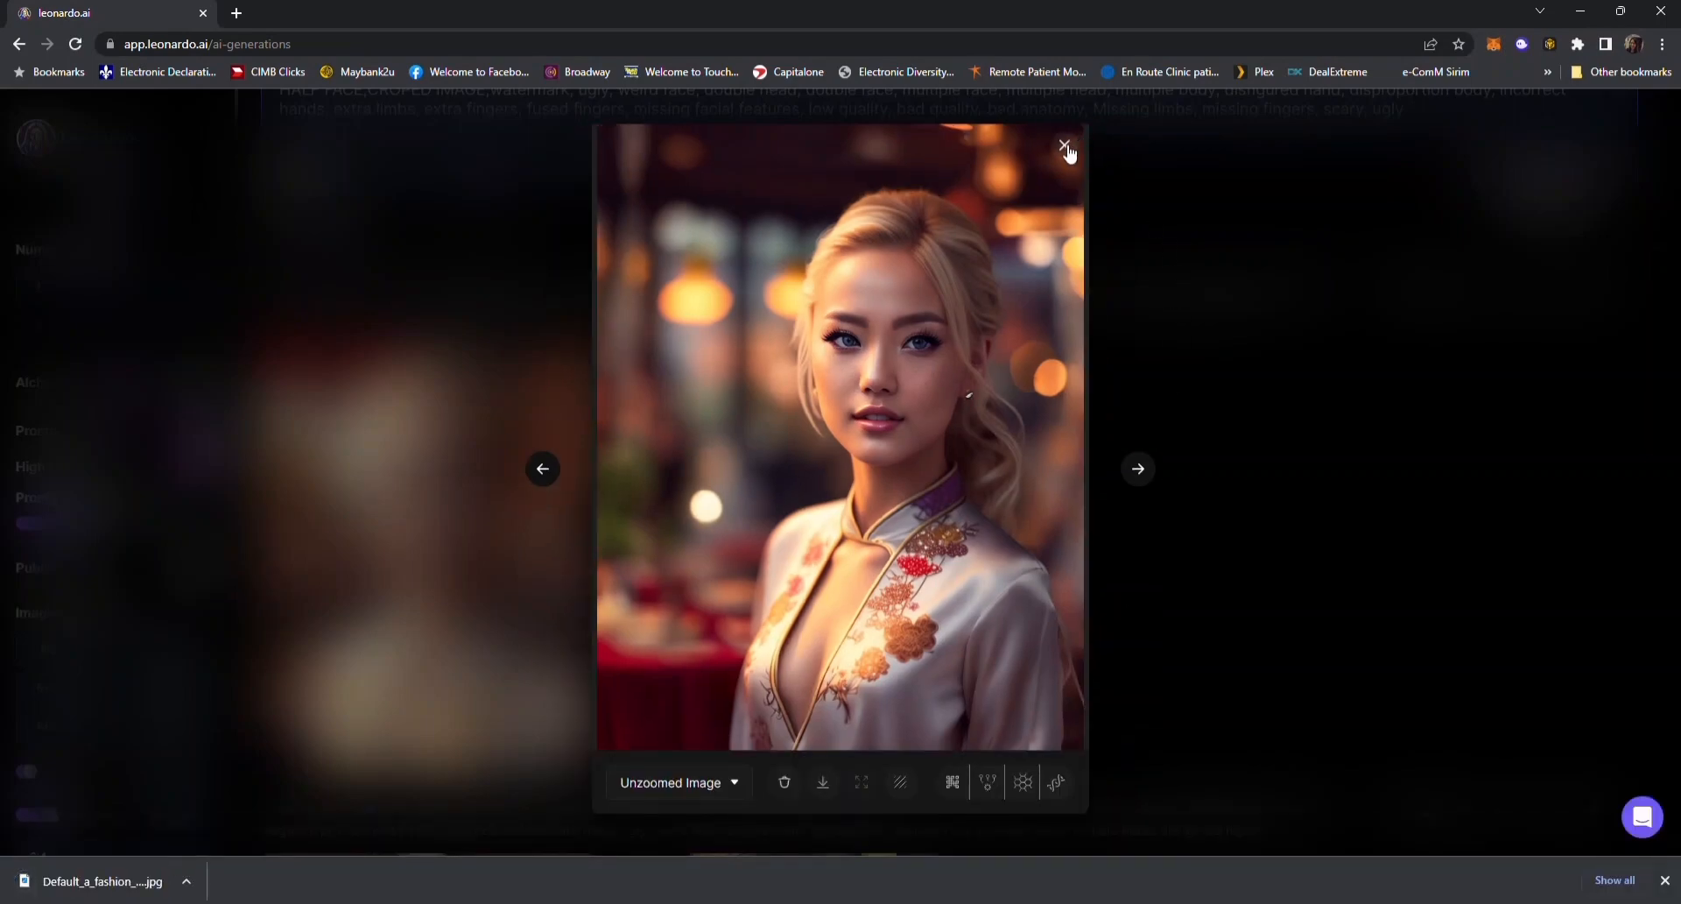
click(1065, 146)
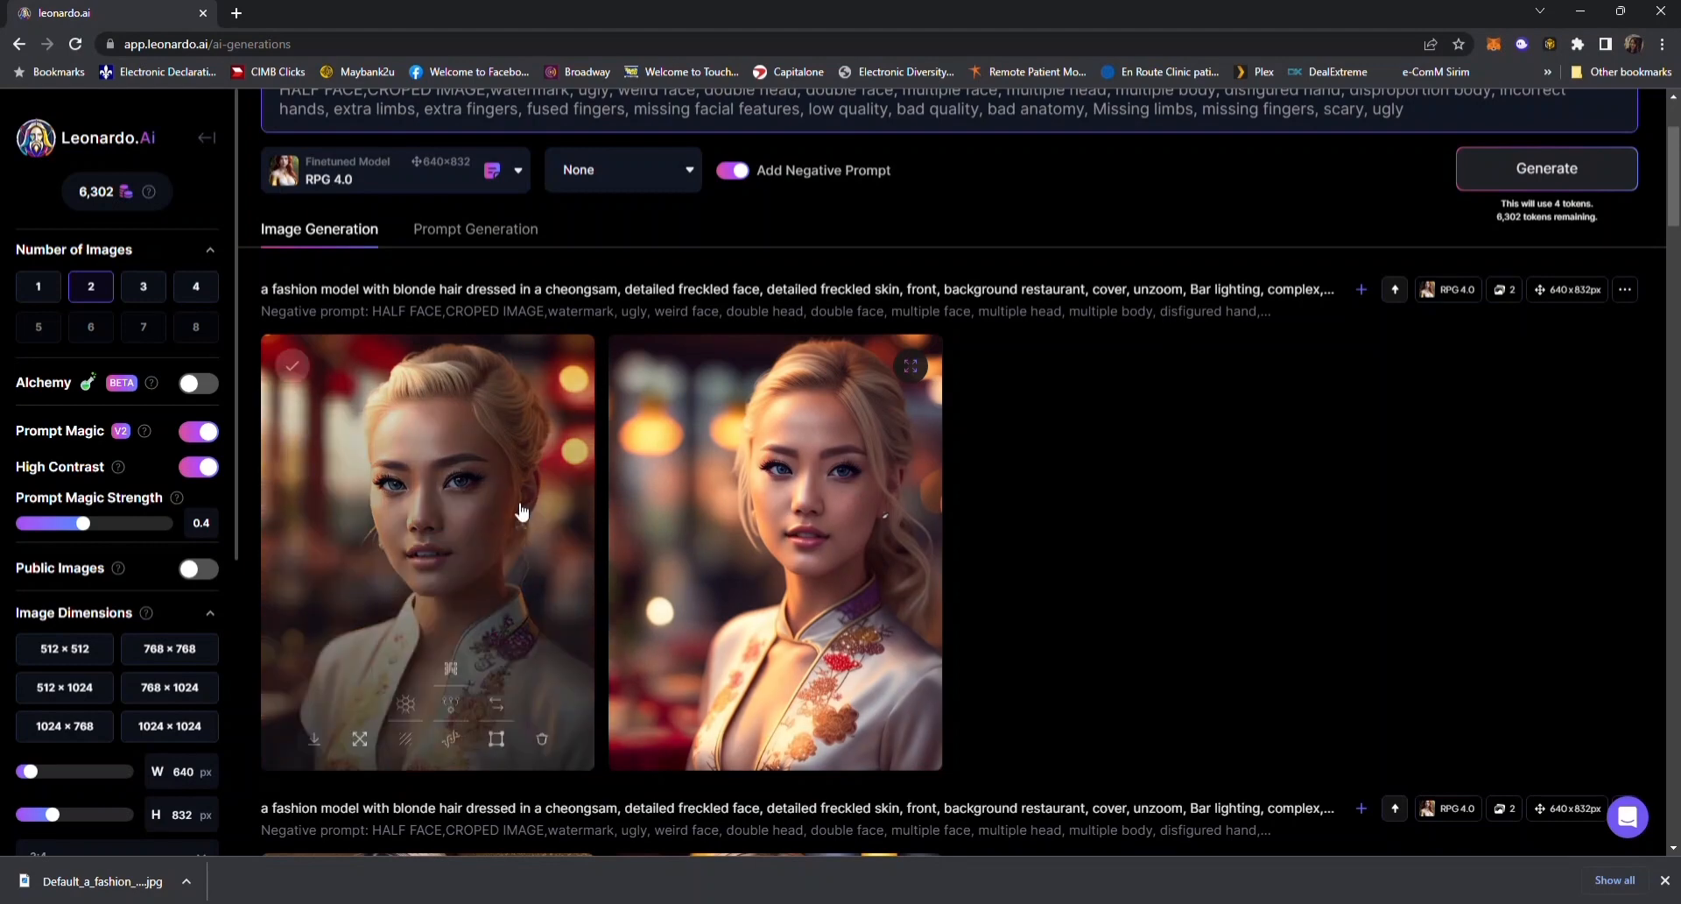
- Unzoom the other new image, with the pinned-up hair, and display its unzoomed version
click(438, 543)
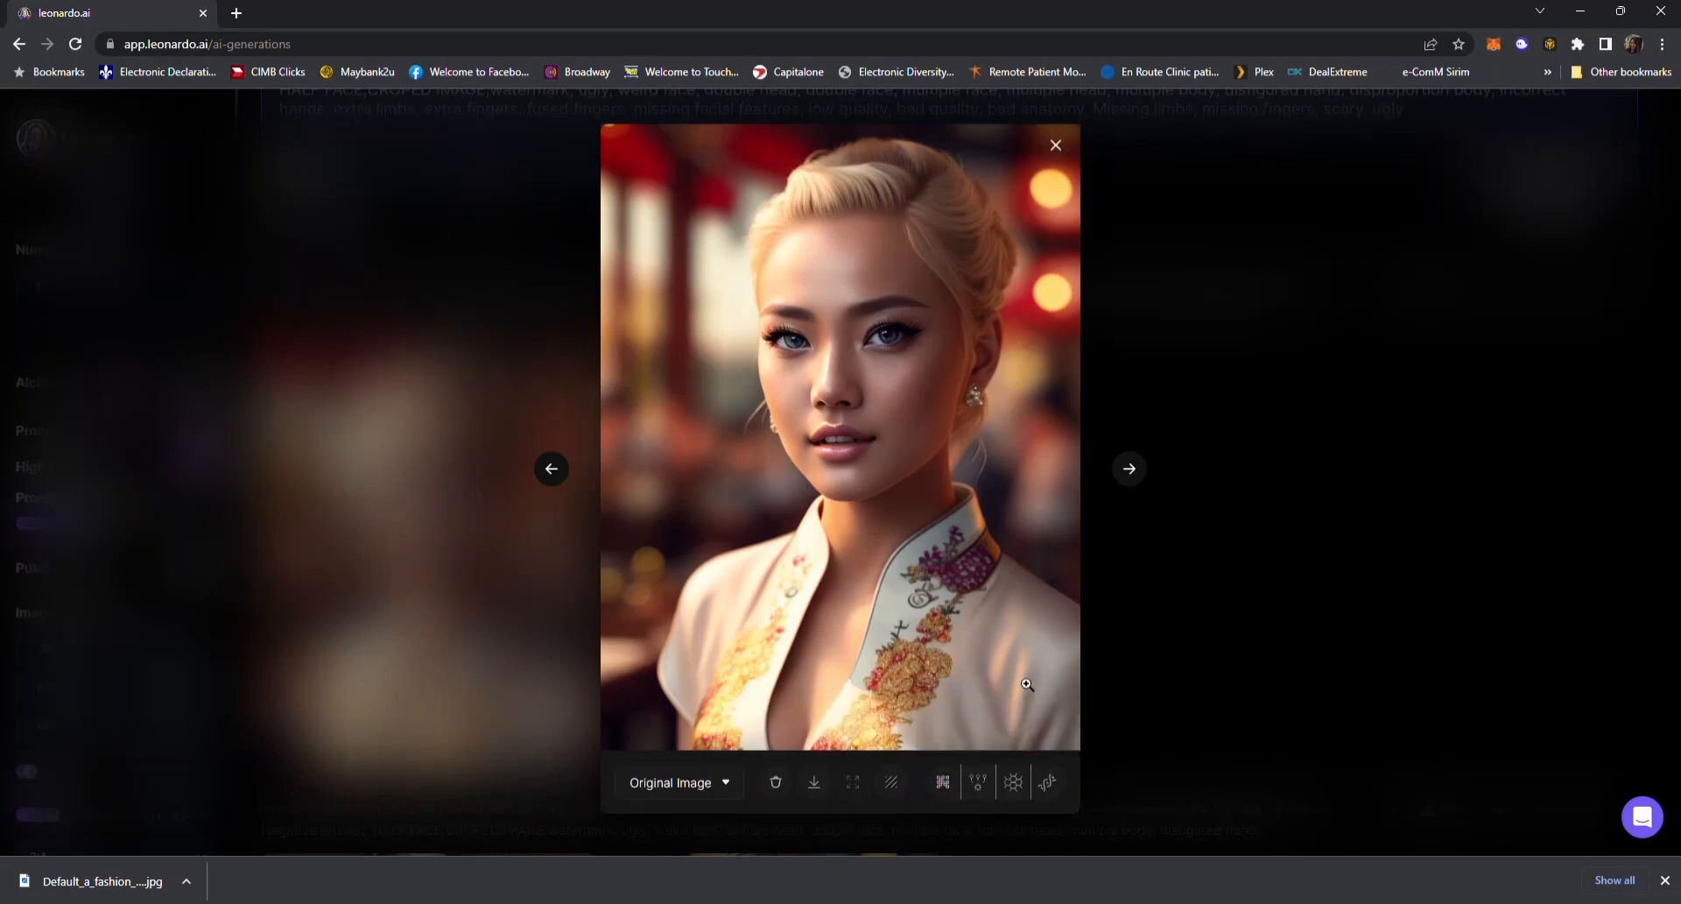
click(712, 784)
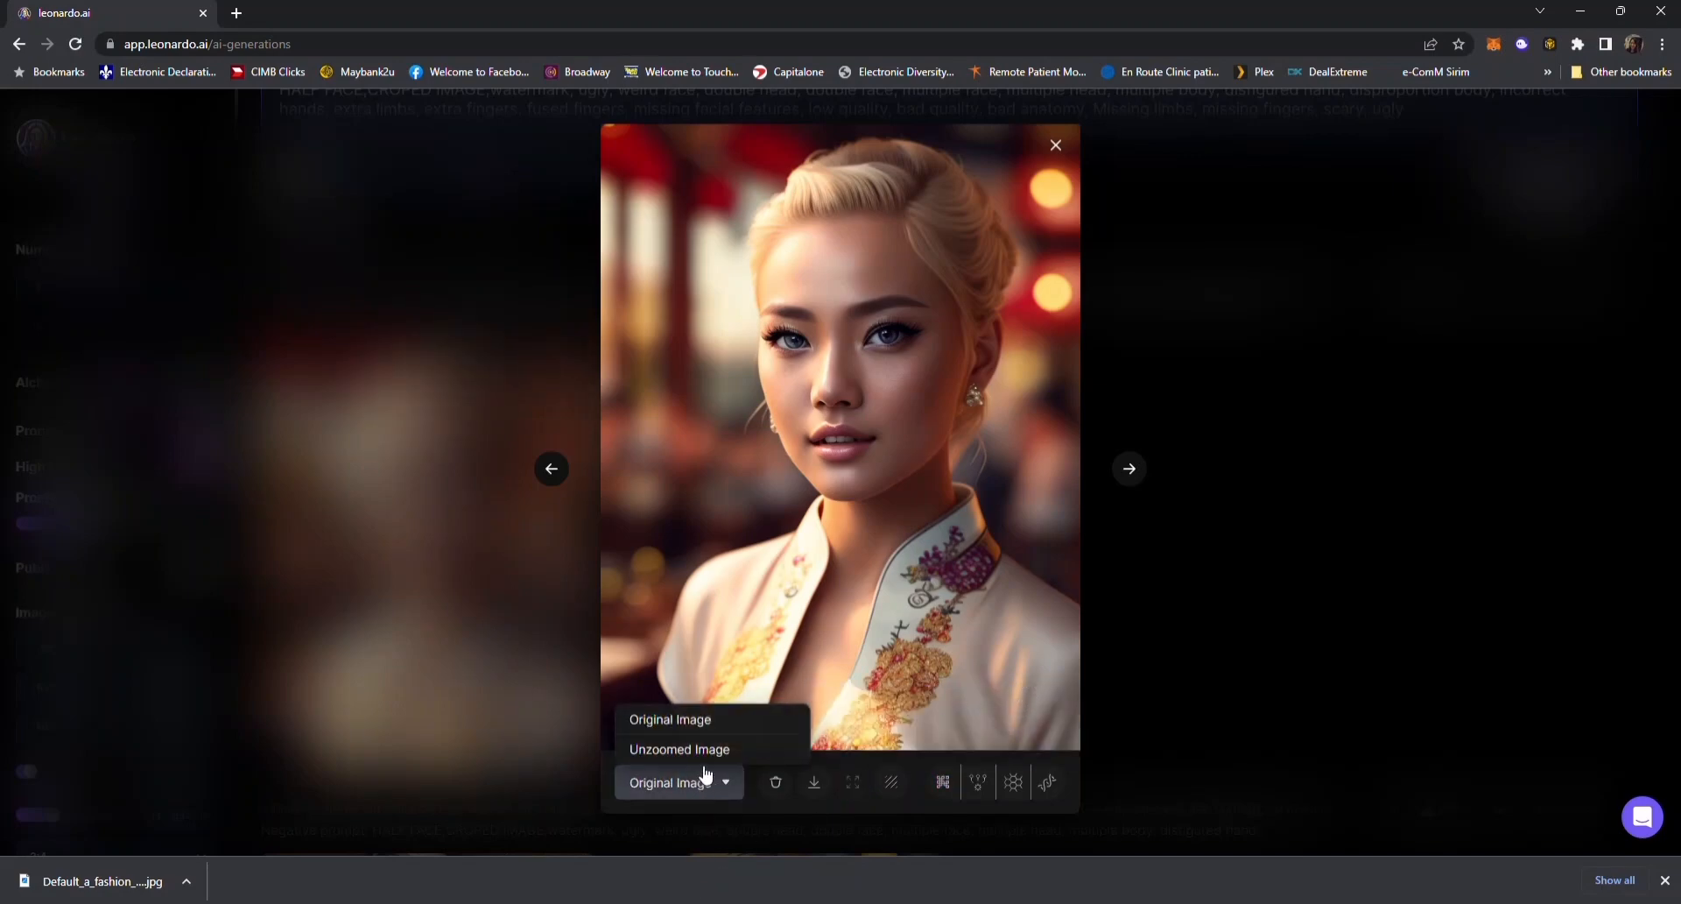
click(711, 755)
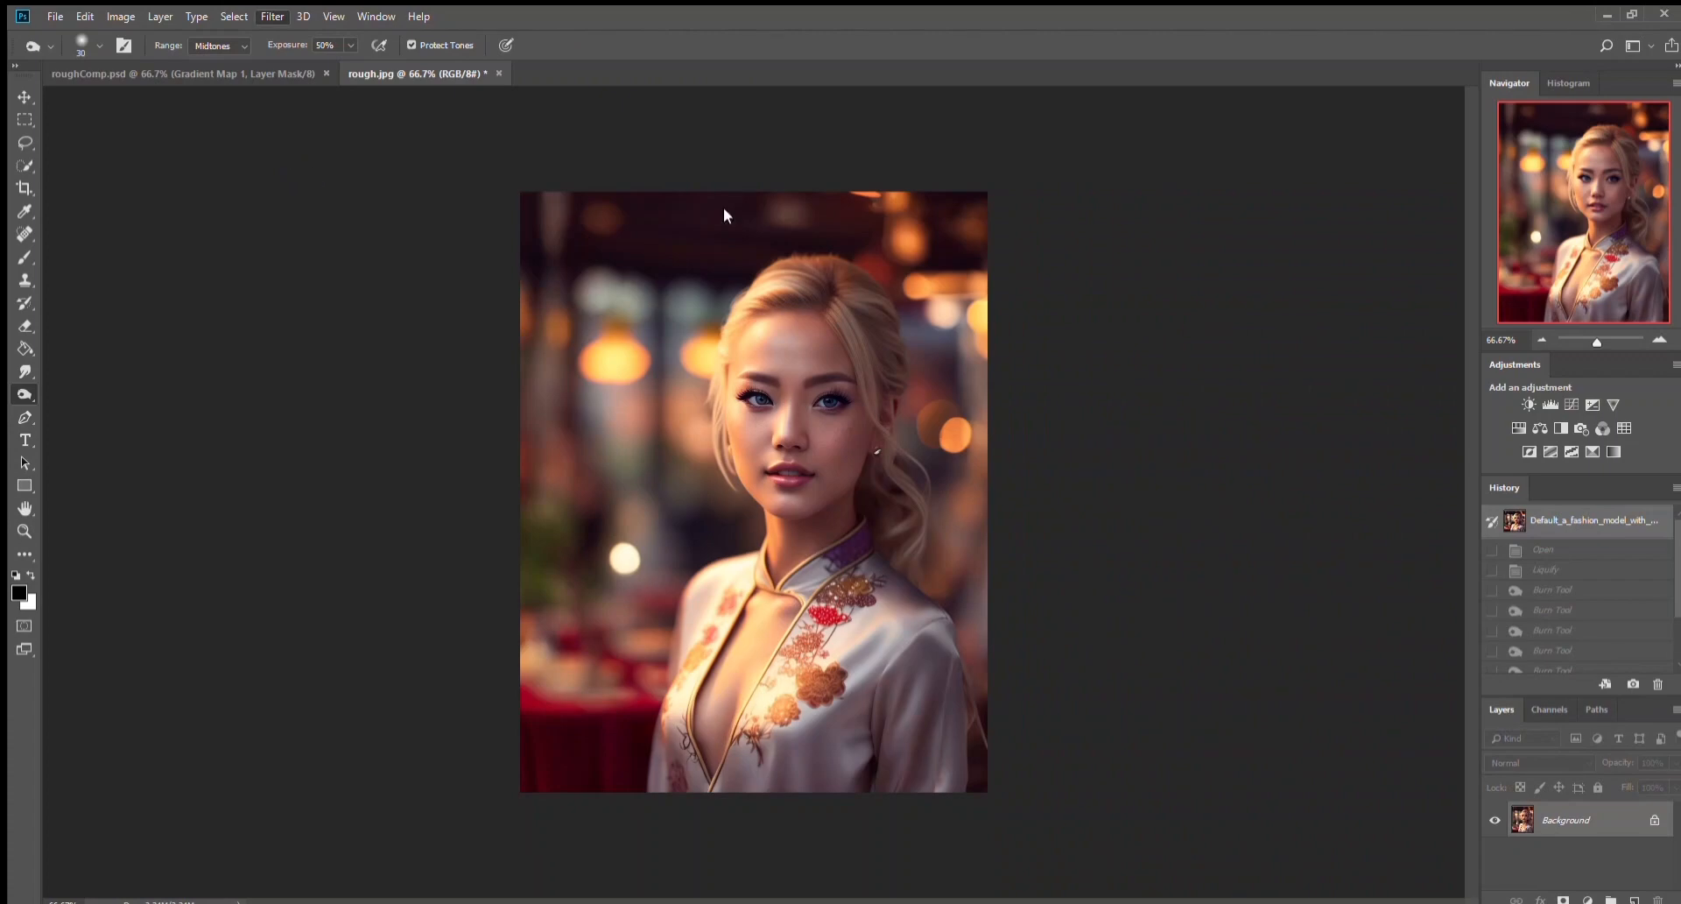
- Switch to Photoshop and reshape the front opening of the cheongsam in rough.jpg with Liquify
click(1595, 124)
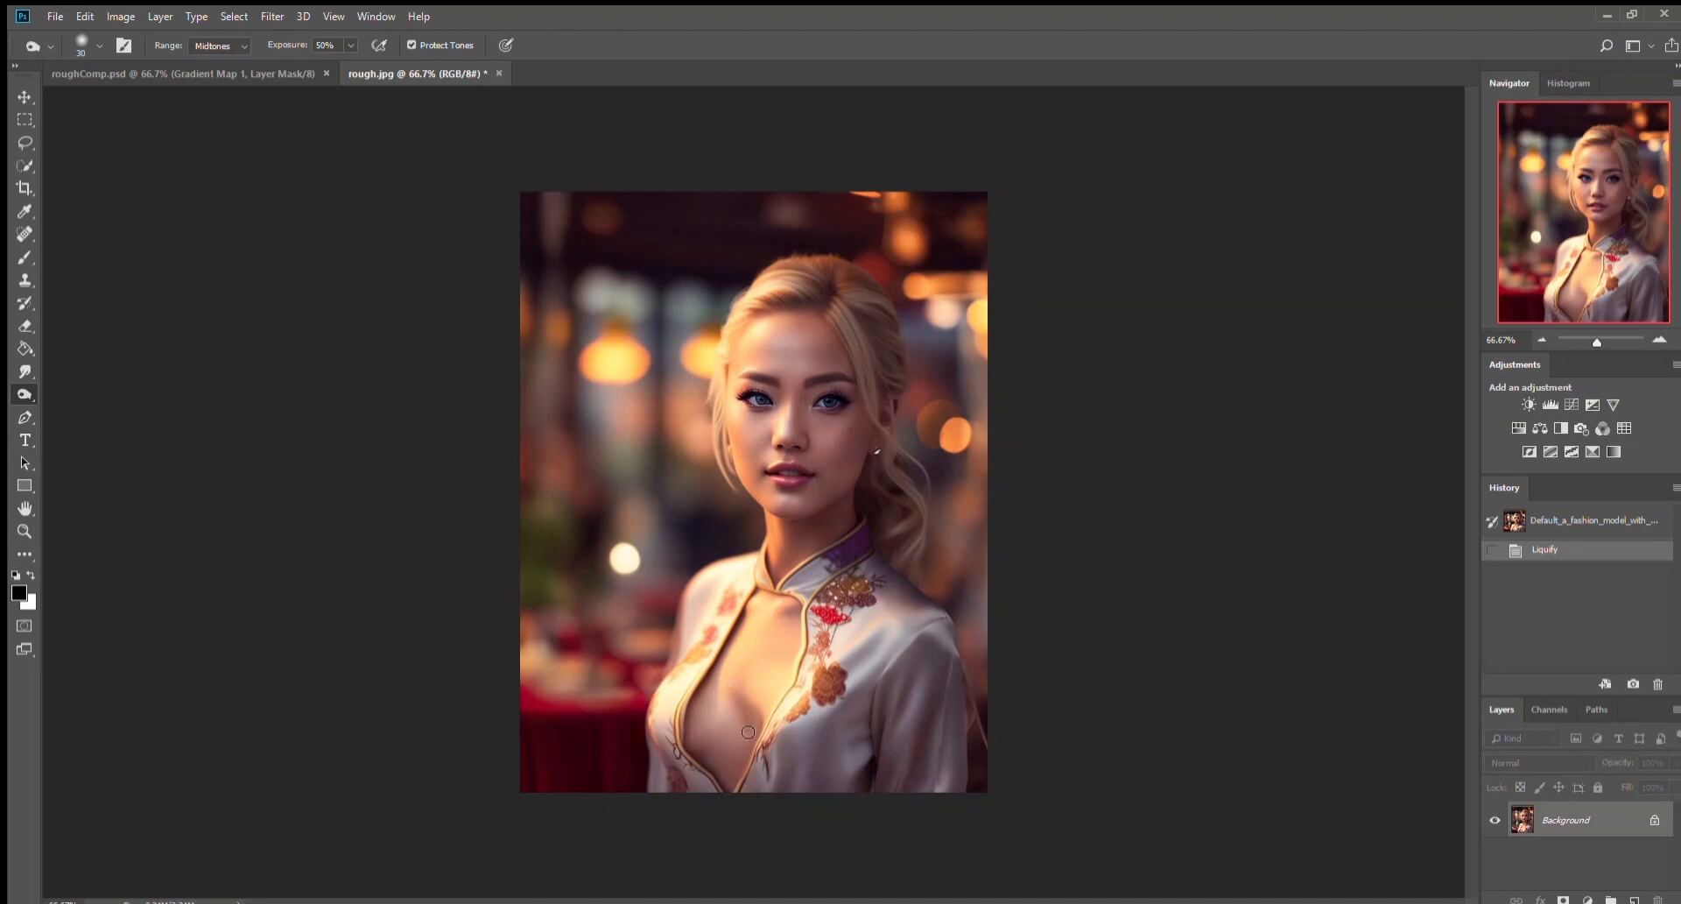
- Try darkening the skin inside the neckline with the Burn tool, and revert to the Liquify history state
drag(726, 767, 736, 749)
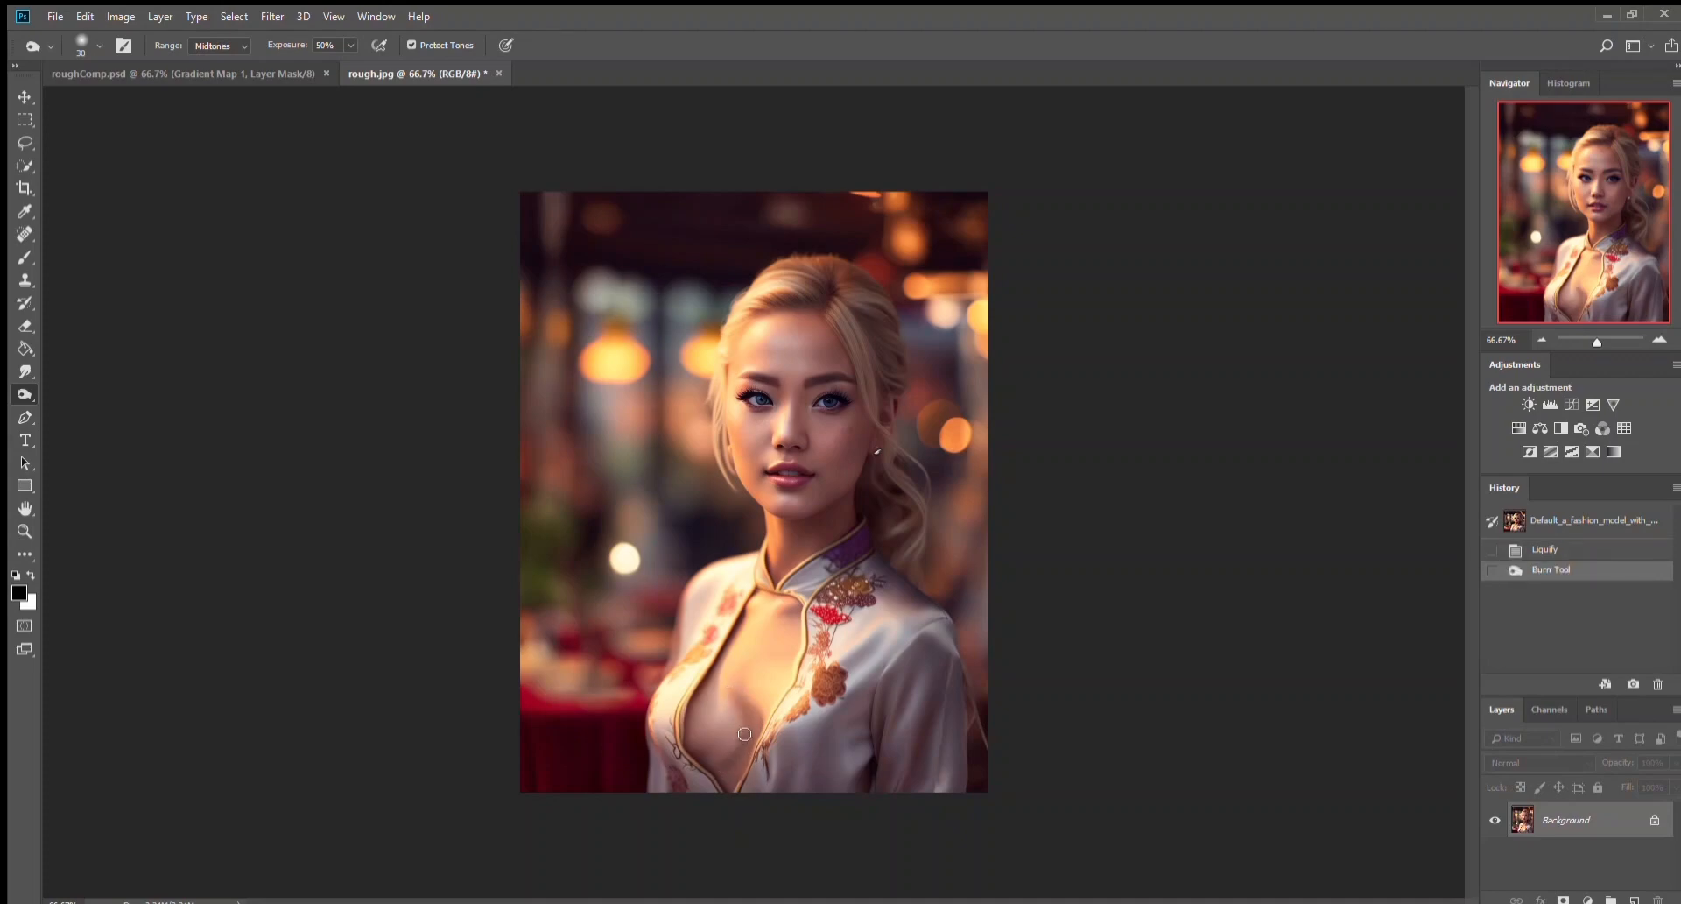
mouse_move(778, 694)
mouse_down()
mouse_move(754, 723)
mouse_move(735, 671)
mouse_move(752, 724)
mouse_move(785, 675)
mouse_up()
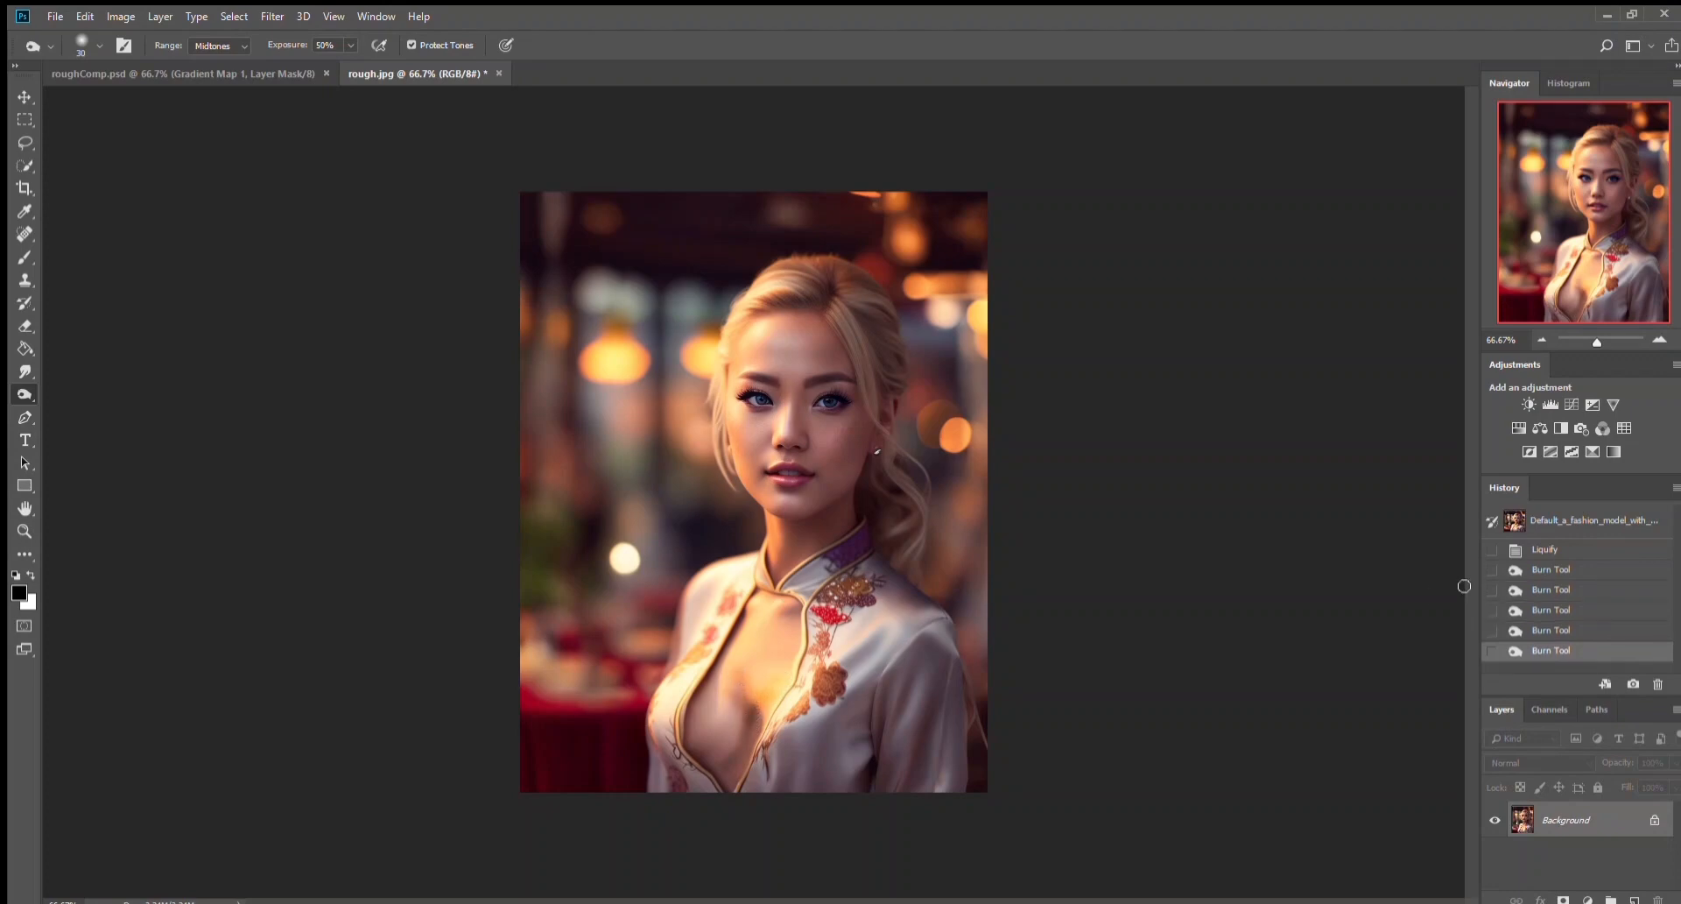
click(1549, 530)
click(1553, 552)
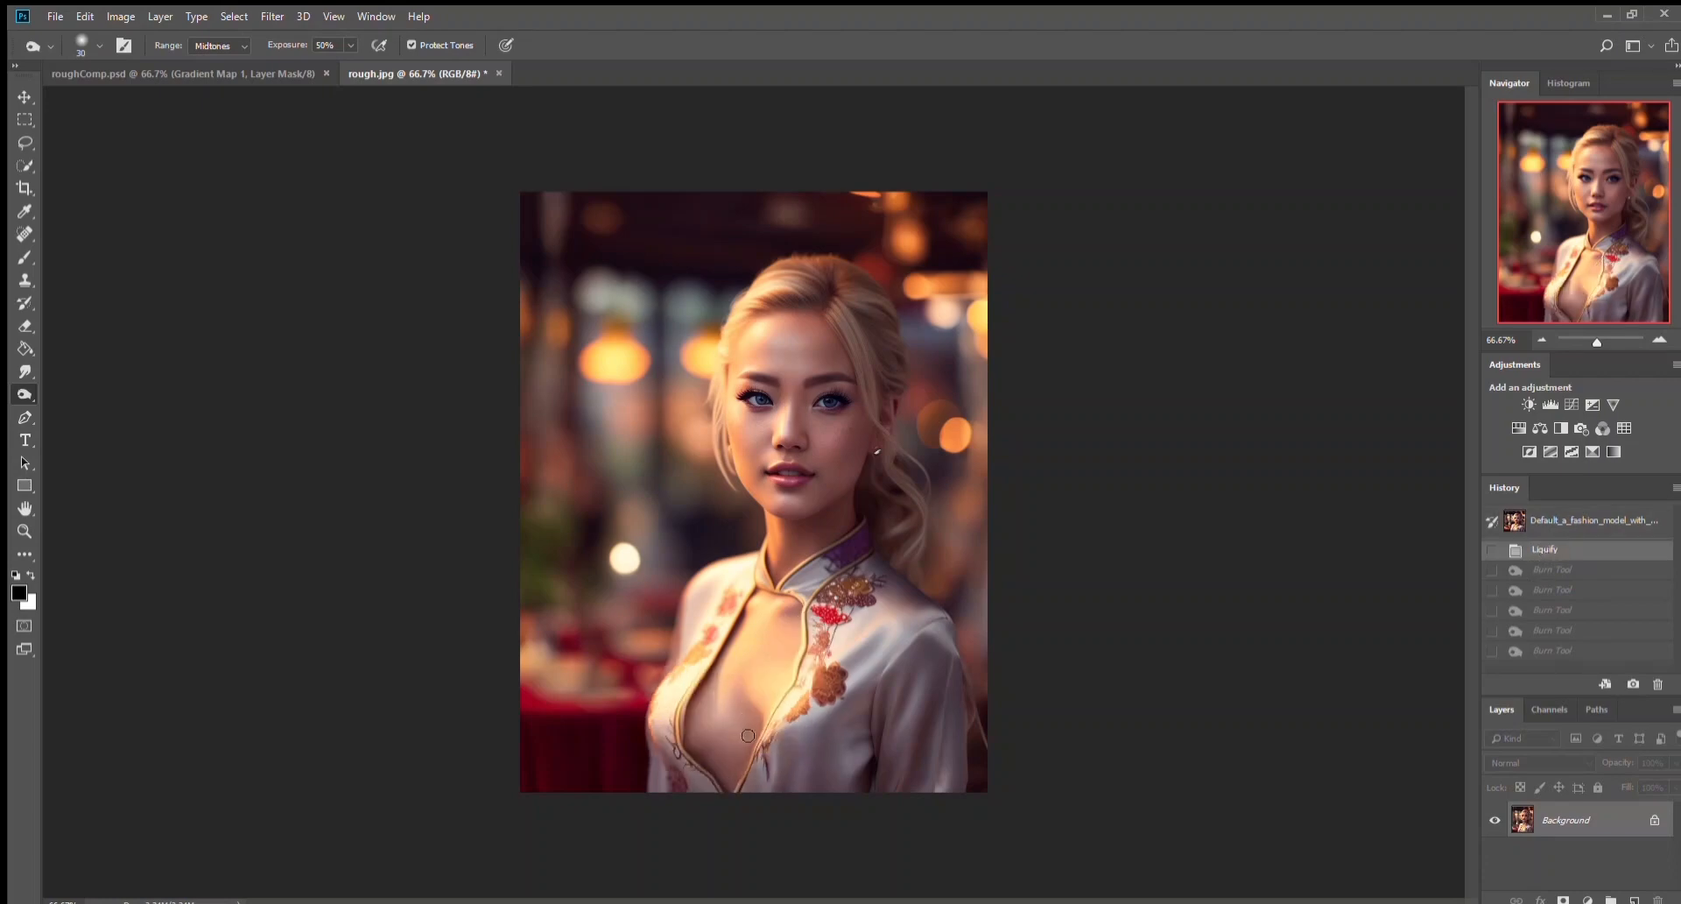
- Burn shadows down the middle of the skin inside the open neckline, using Midtones at 50% exposure
drag(746, 723, 744, 739)
mouse_move(768, 673)
mouse_down()
mouse_move(738, 727)
mouse_move(742, 685)
mouse_move(717, 662)
mouse_move(742, 690)
mouse_move(732, 765)
mouse_up()
mouse_move(746, 720)
mouse_down()
mouse_move(775, 680)
mouse_move(744, 748)
mouse_move(811, 798)
mouse_move(779, 668)
mouse_move(746, 698)
mouse_move(778, 667)
mouse_move(736, 682)
mouse_move(717, 665)
mouse_move(734, 767)
mouse_up()
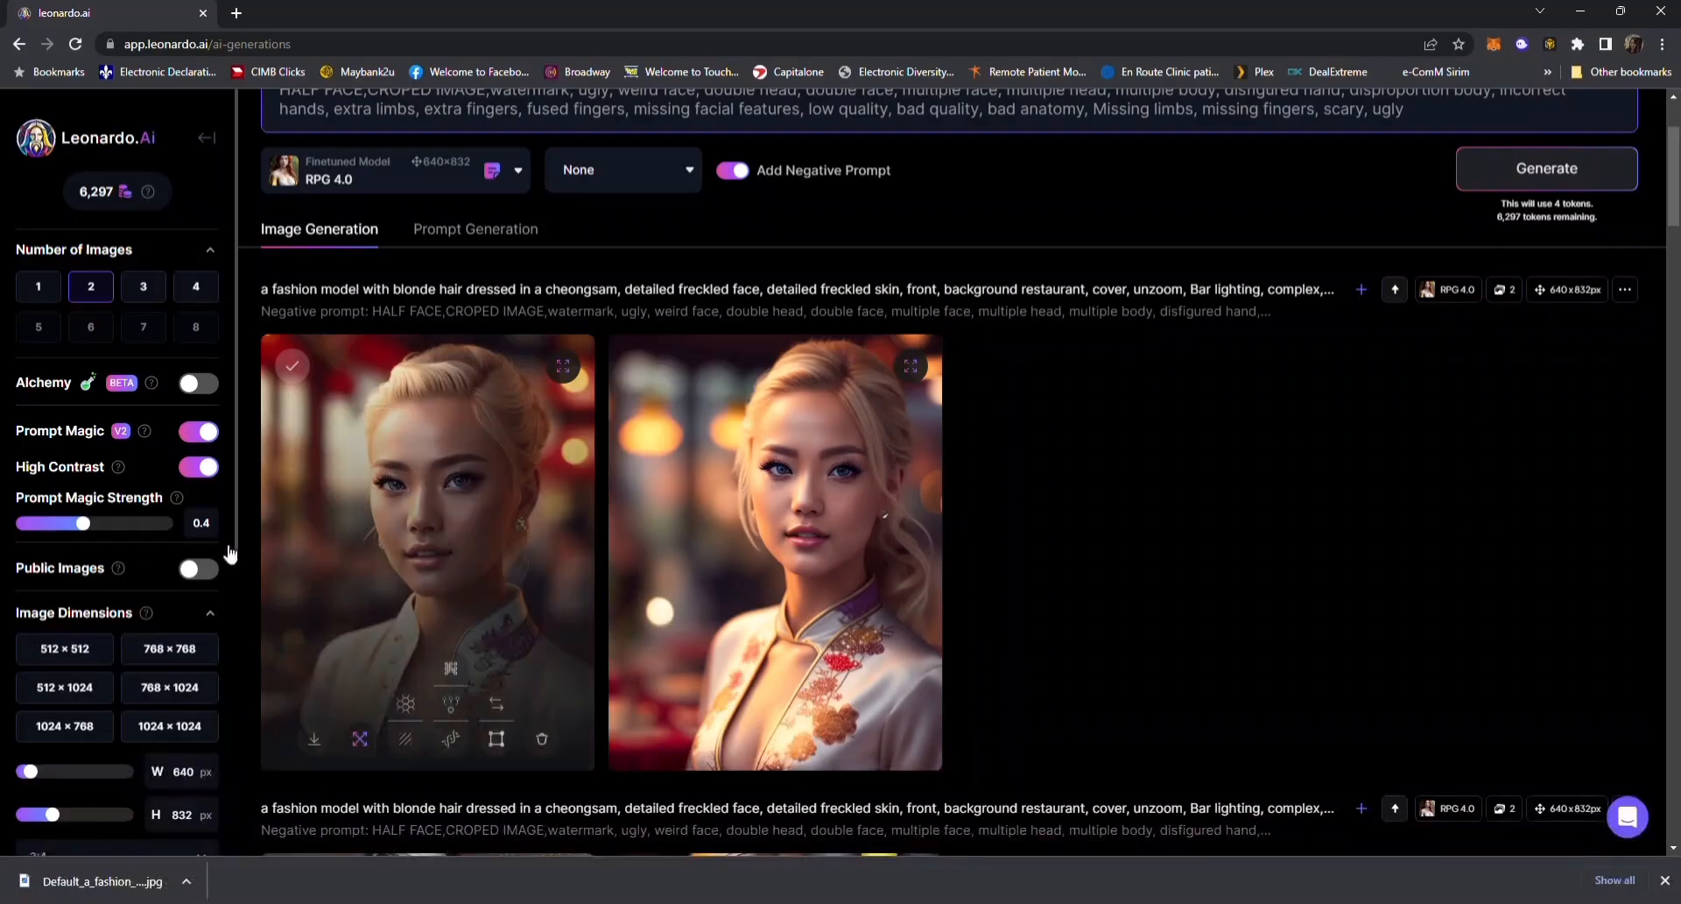
- Switch back to Leonardo.Ai, upload roughComp.jpg as an image prompt, and load the retouched portrait as the Image to Image input
scroll(114, 613, down, 4)
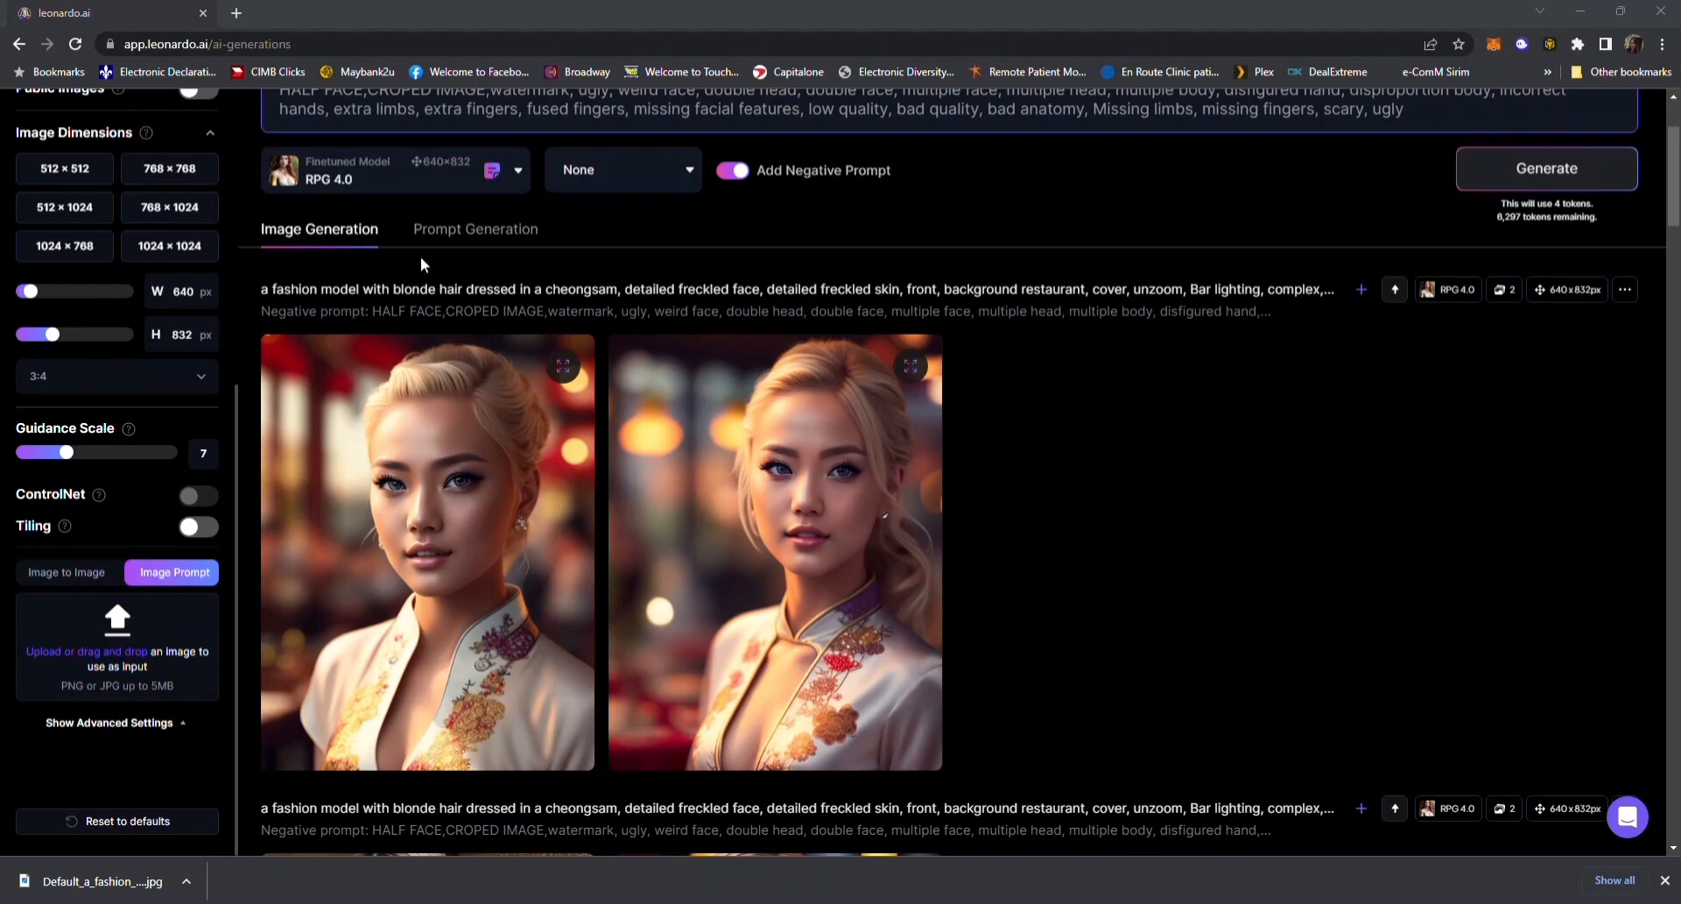
click(1011, 732)
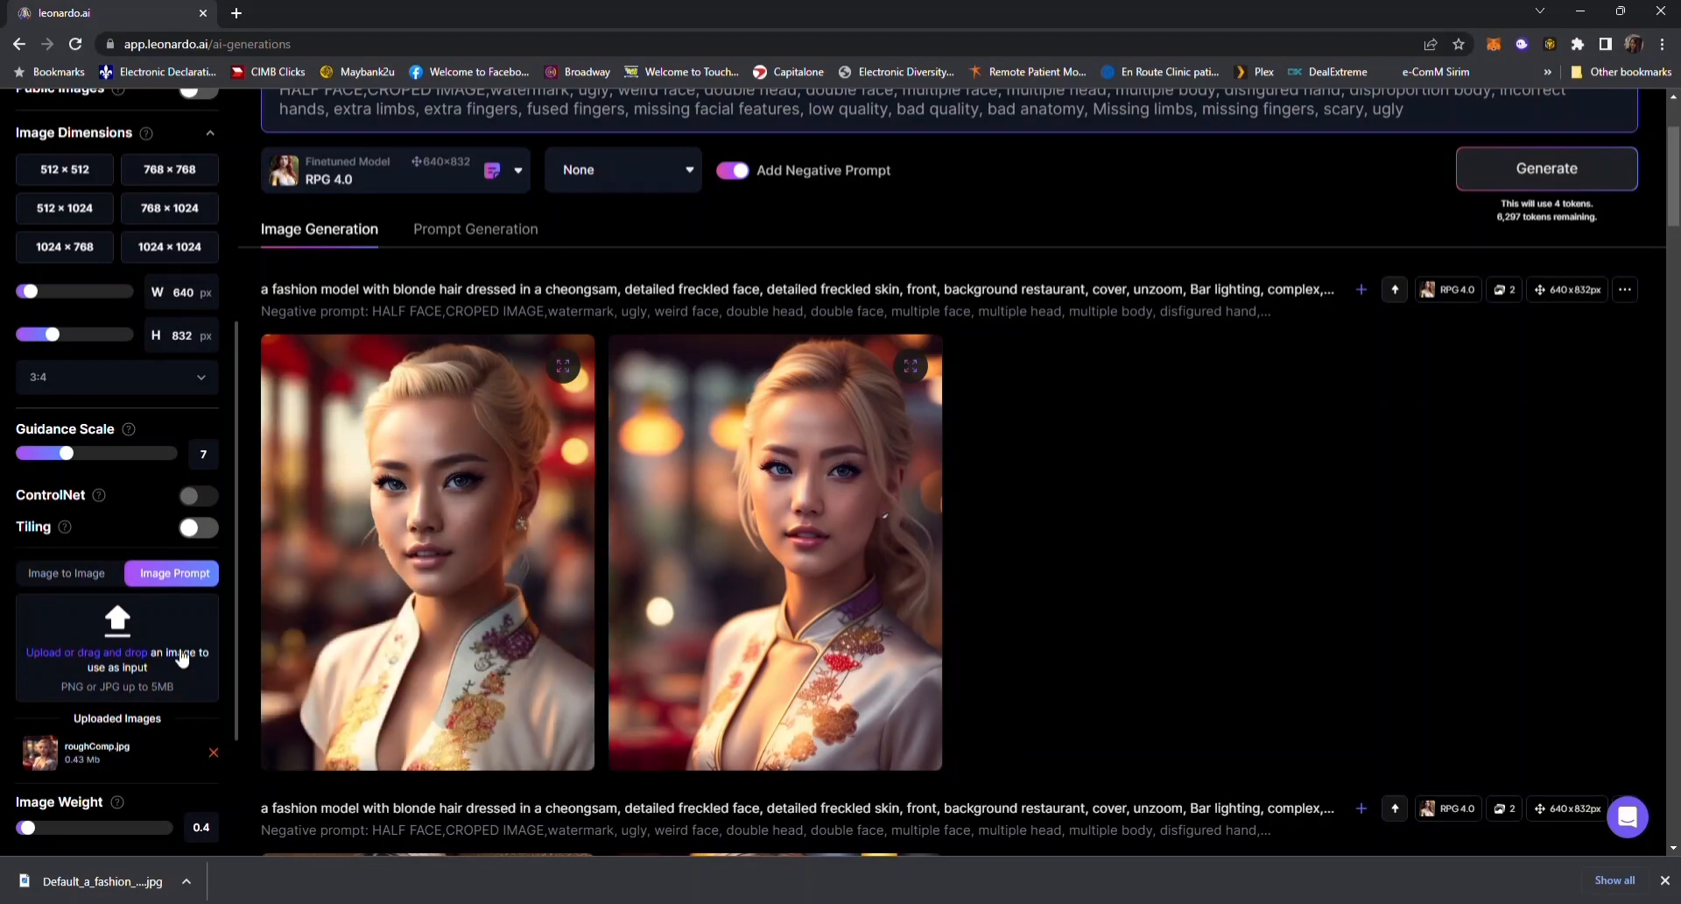
click(88, 576)
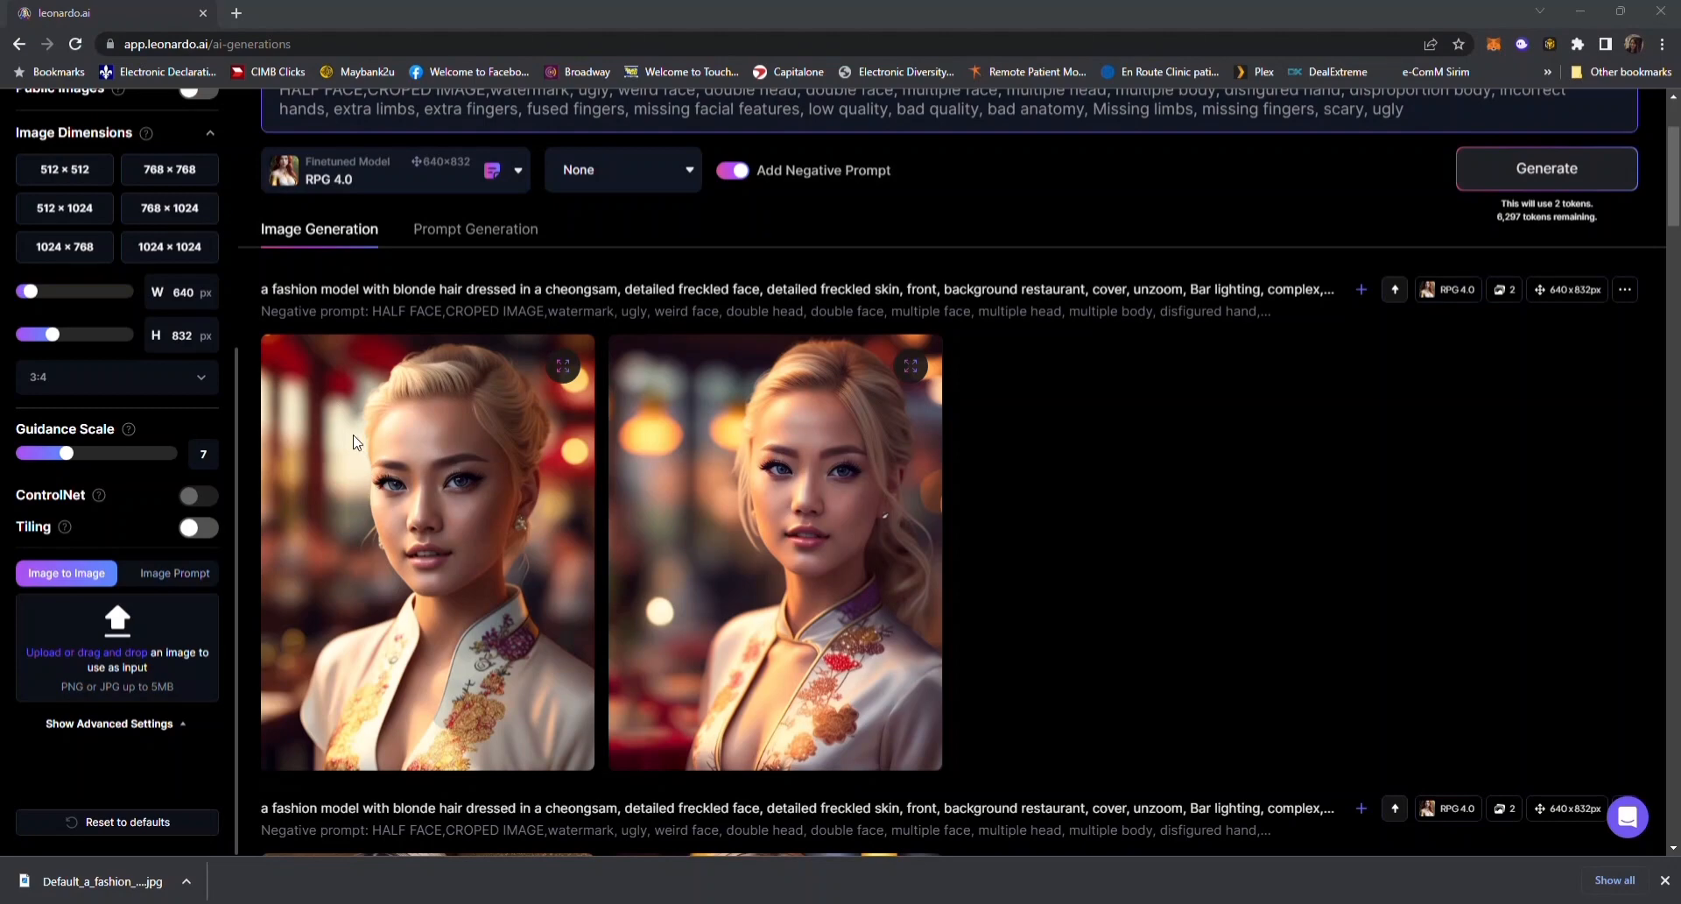
click(1007, 738)
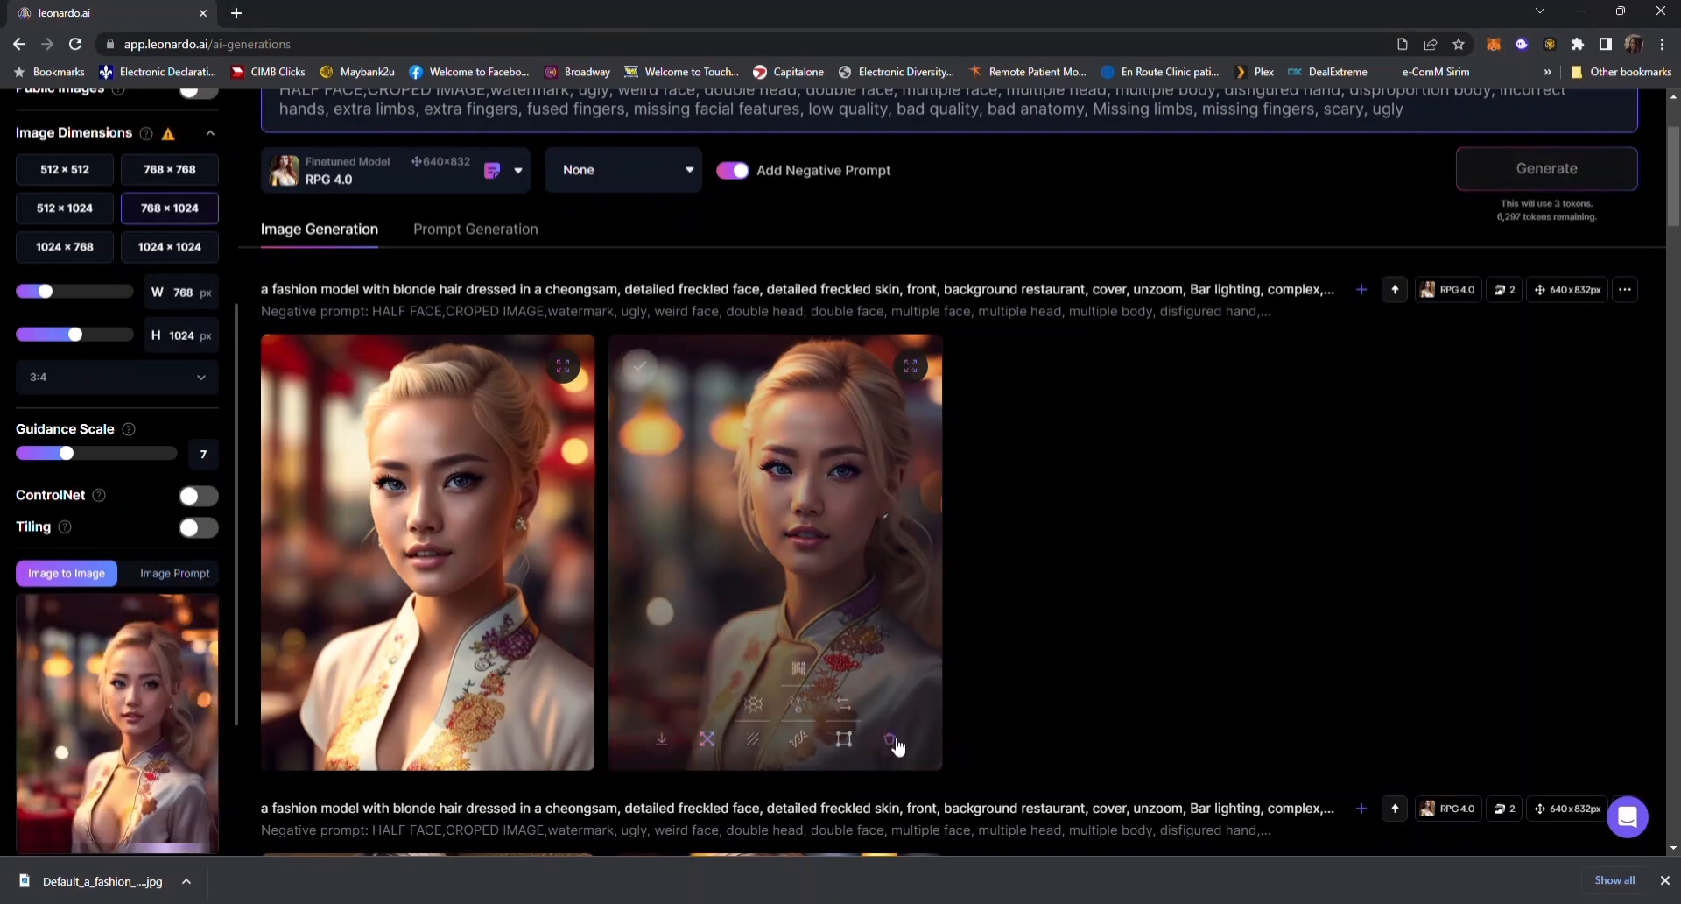
- Add "large breast," to the prompt between "detailed freckled skin," and "front"
scroll(443, 555, down, 2)
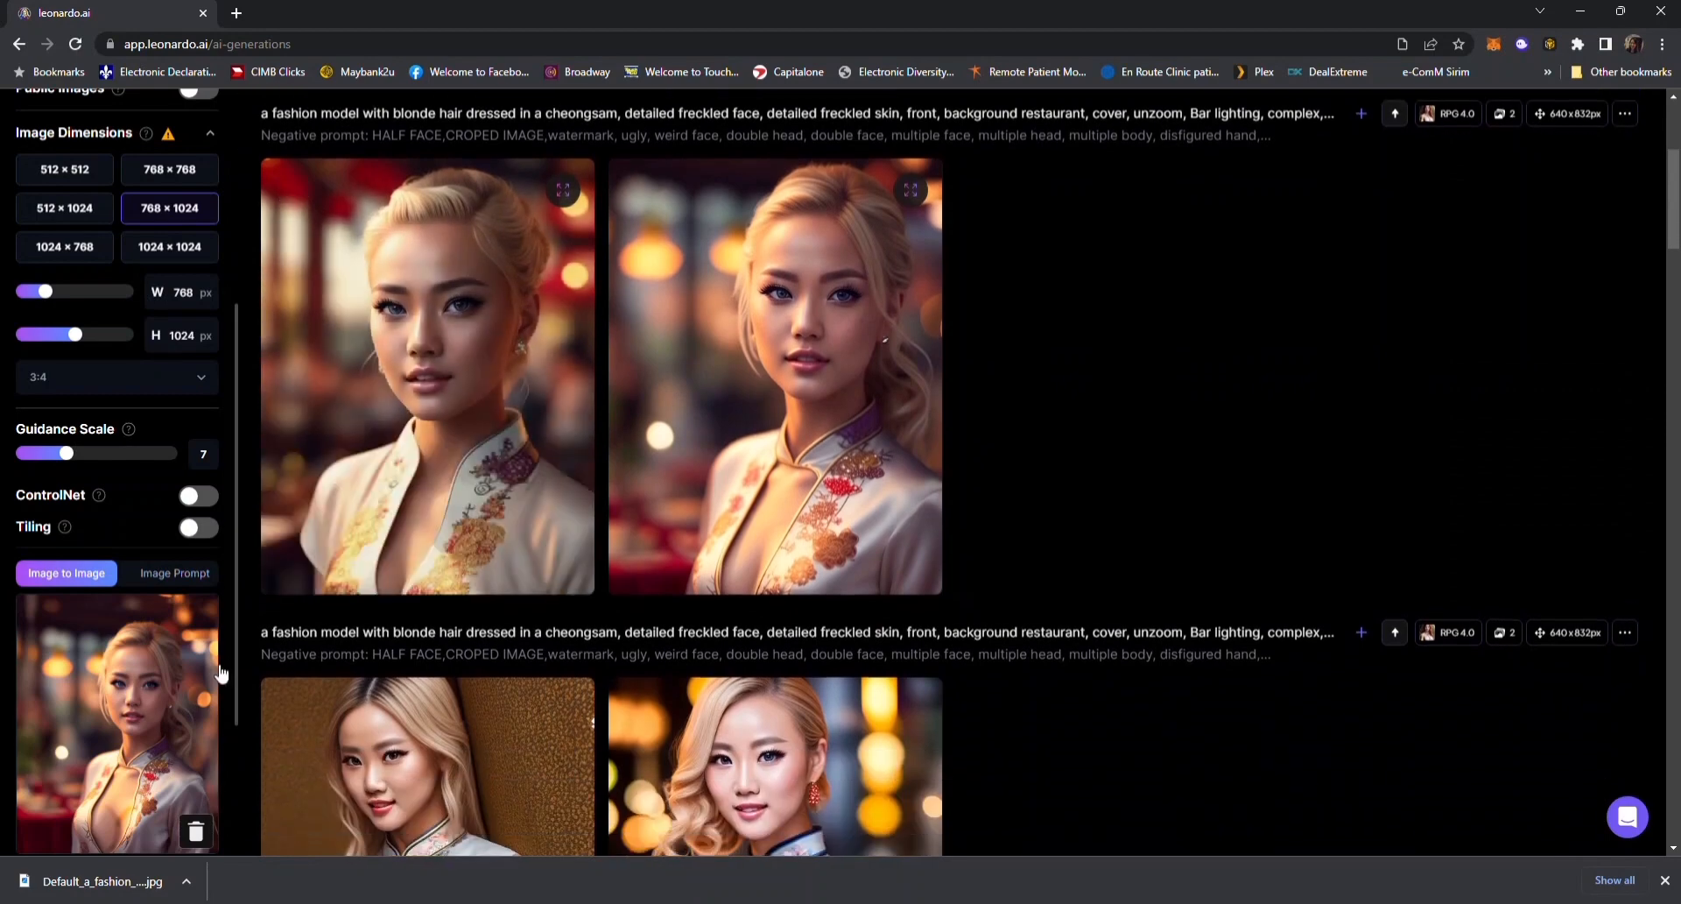
scroll(215, 679, down, 3)
scroll(860, 514, up, 4)
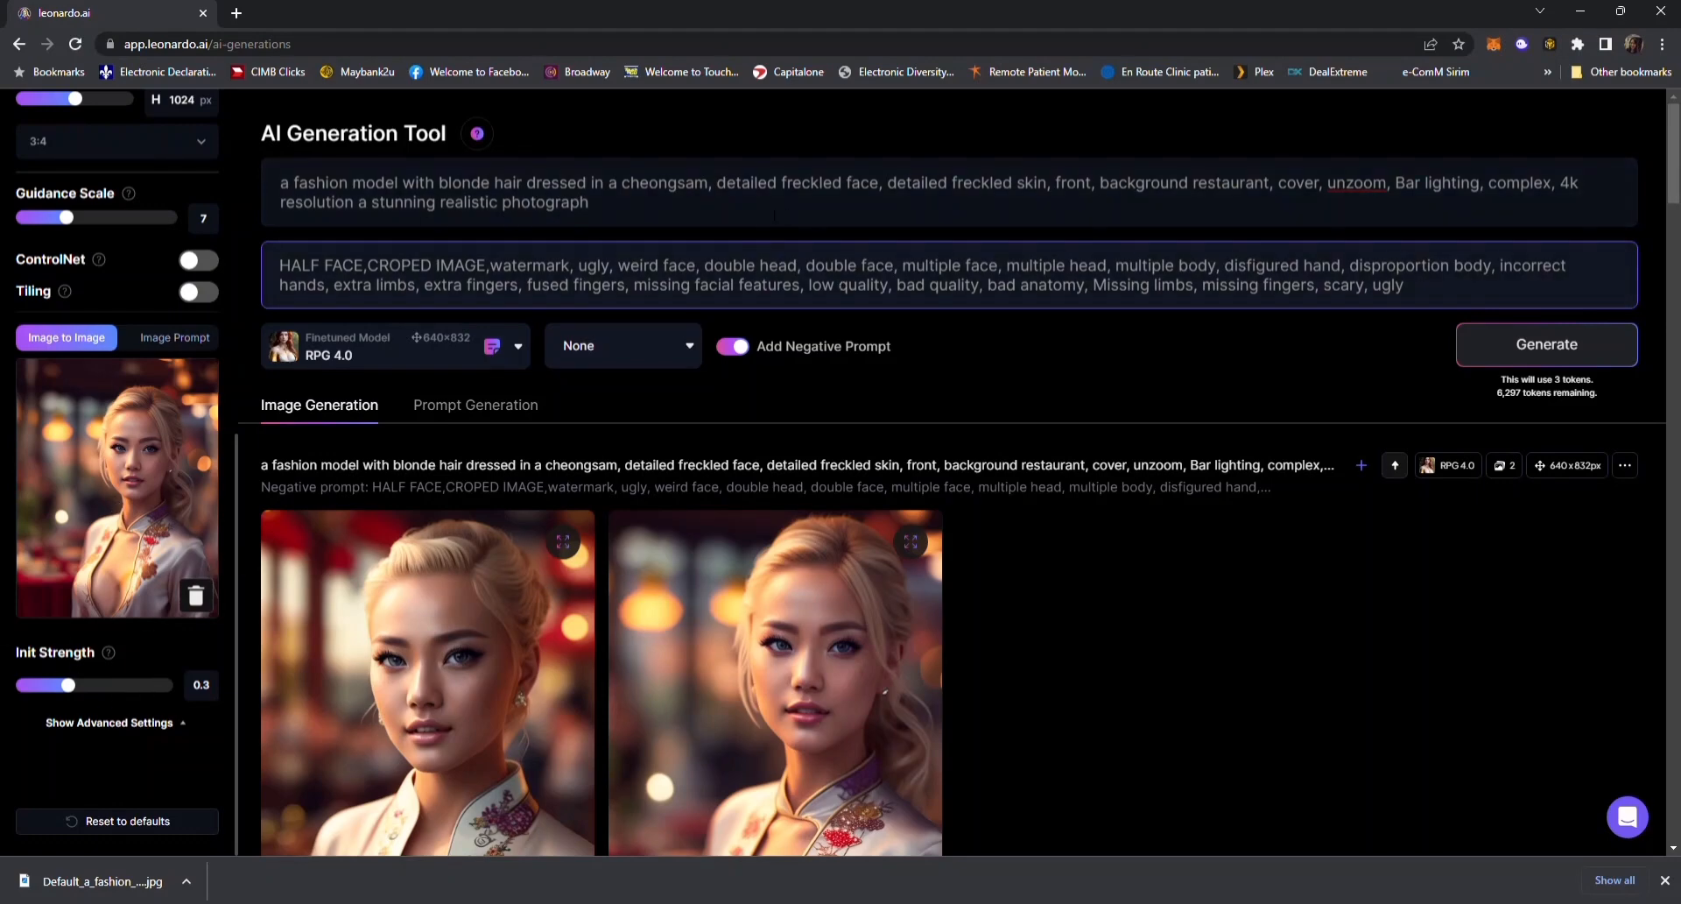
click(681, 214)
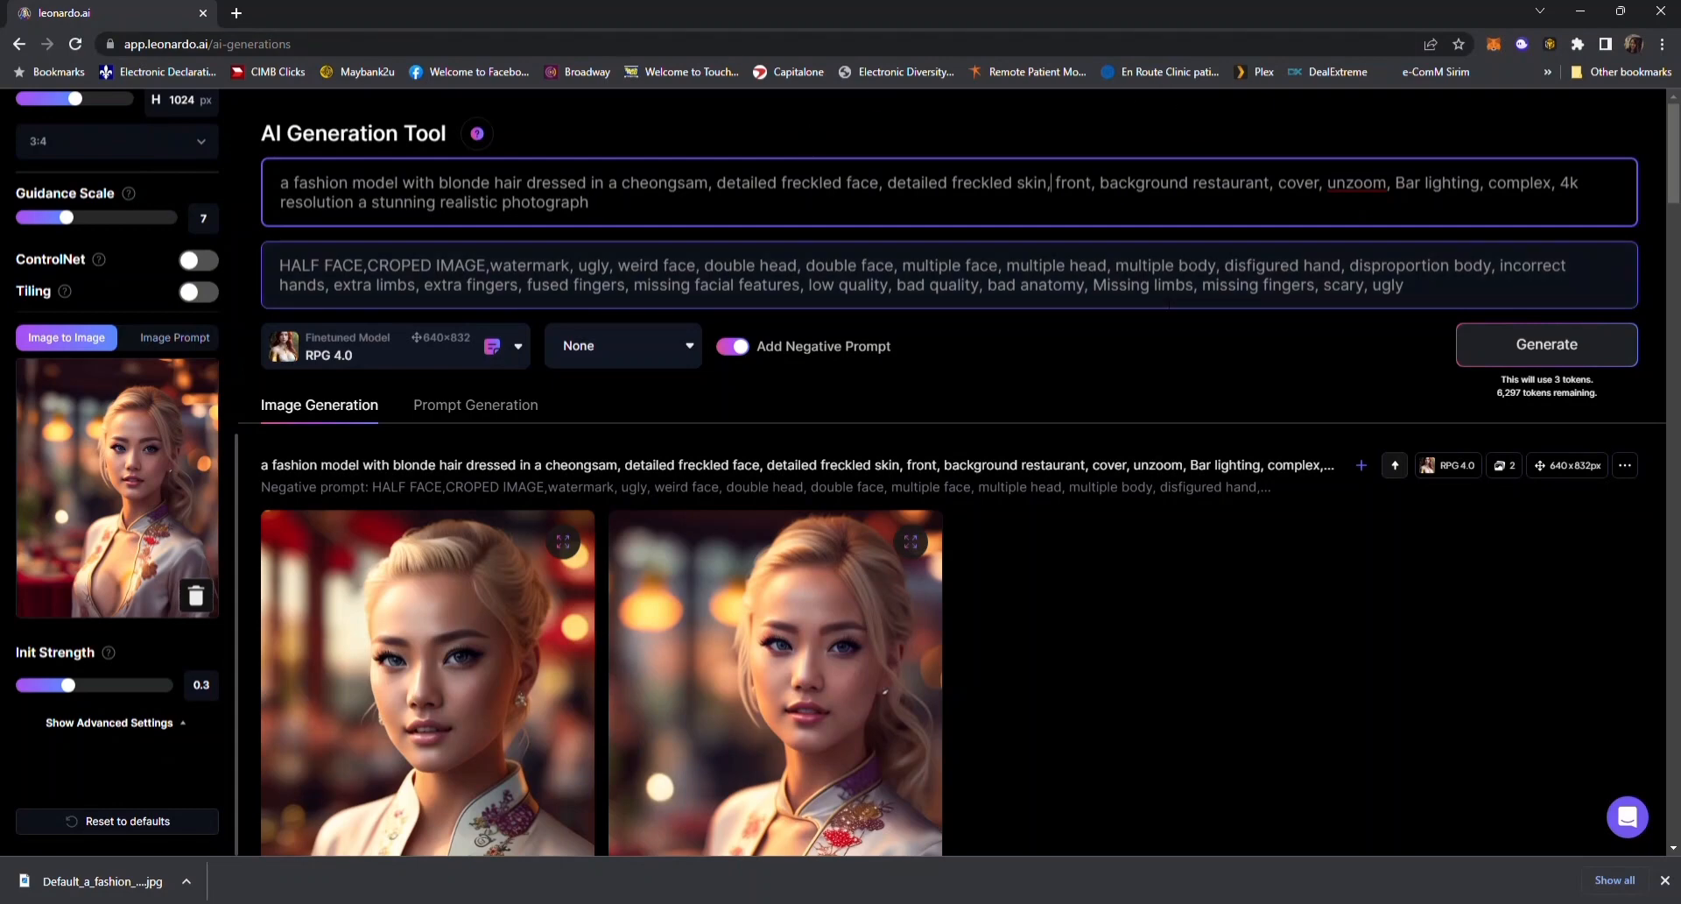
text(lage)
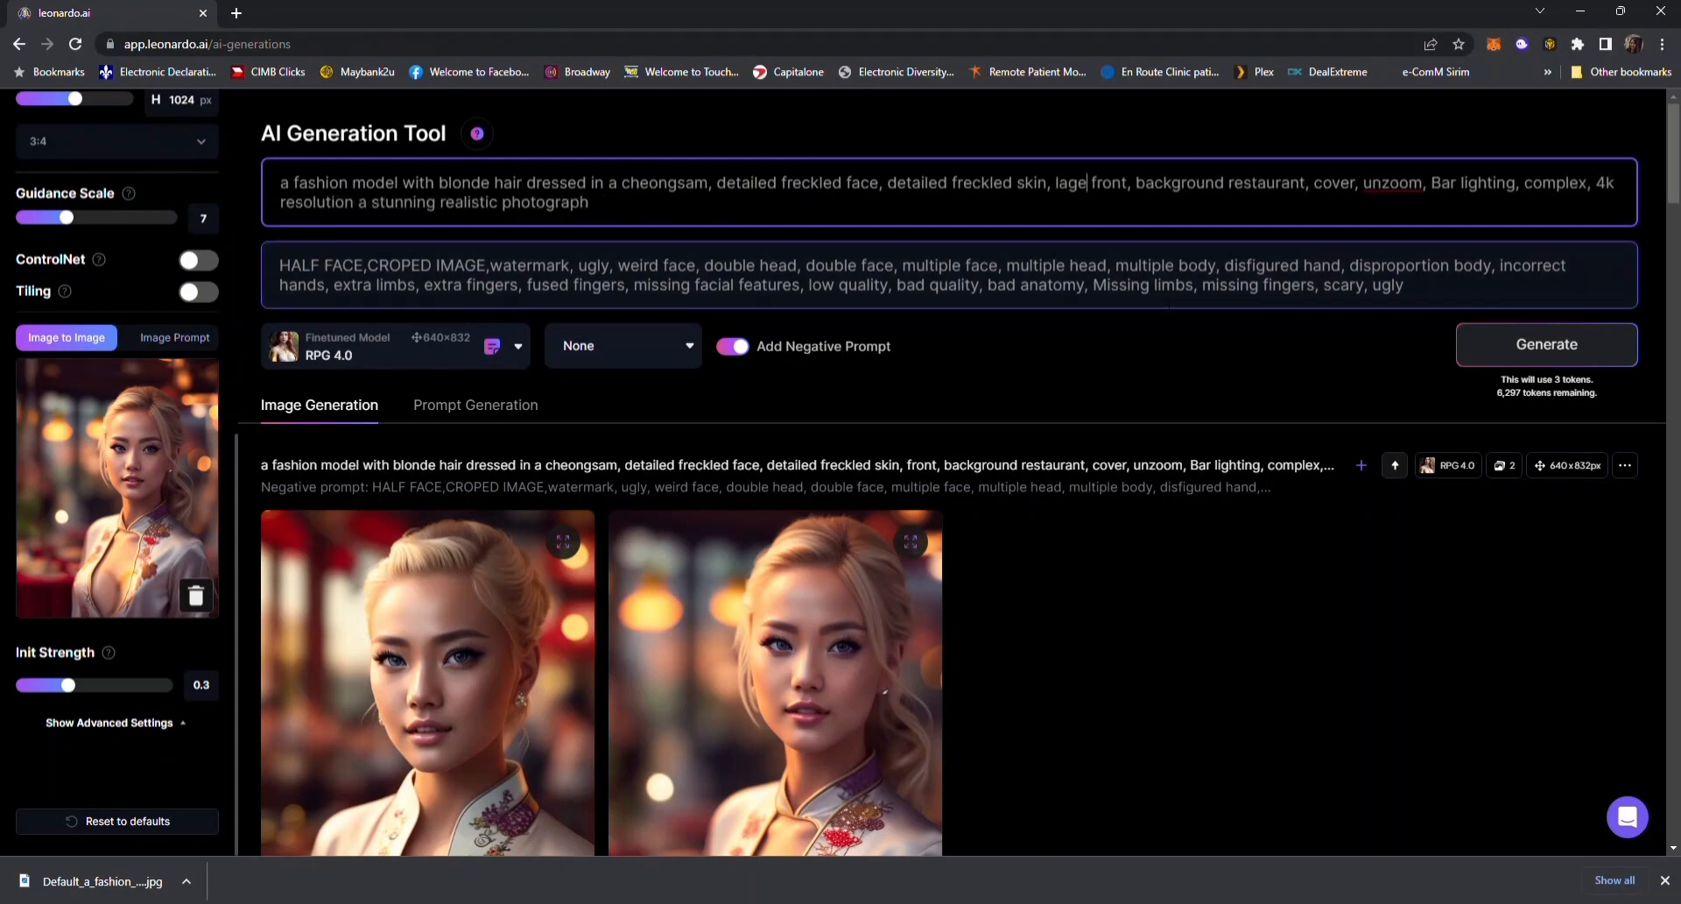
key(BackSpace)
key(BackSpace)
text(rge)
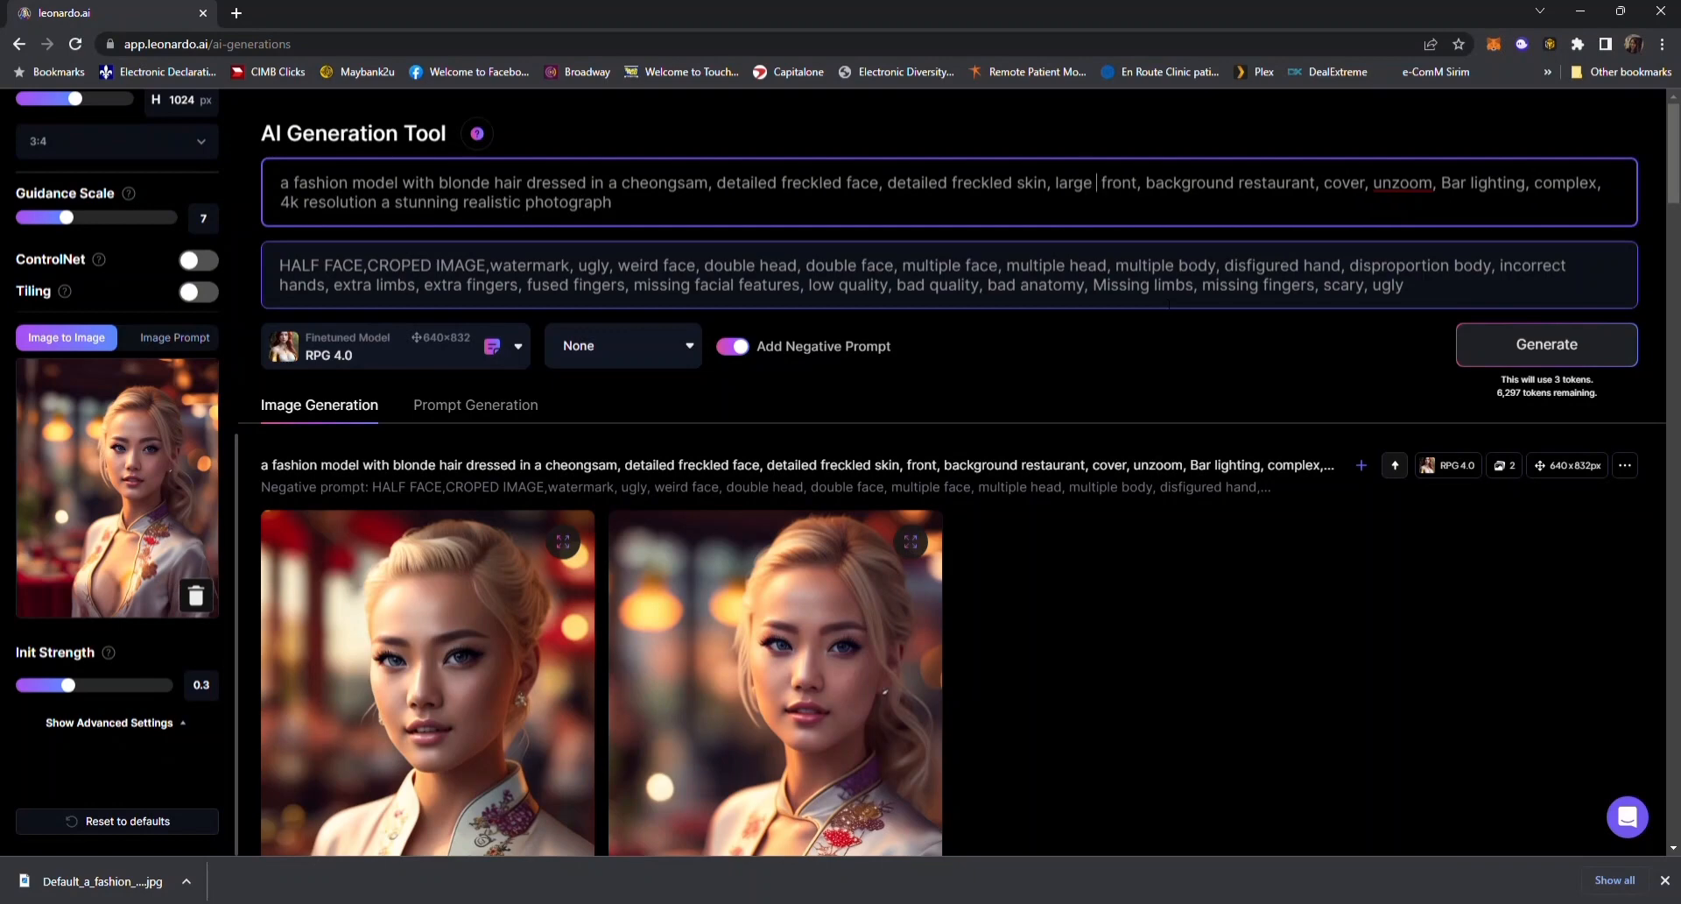
text( breat)
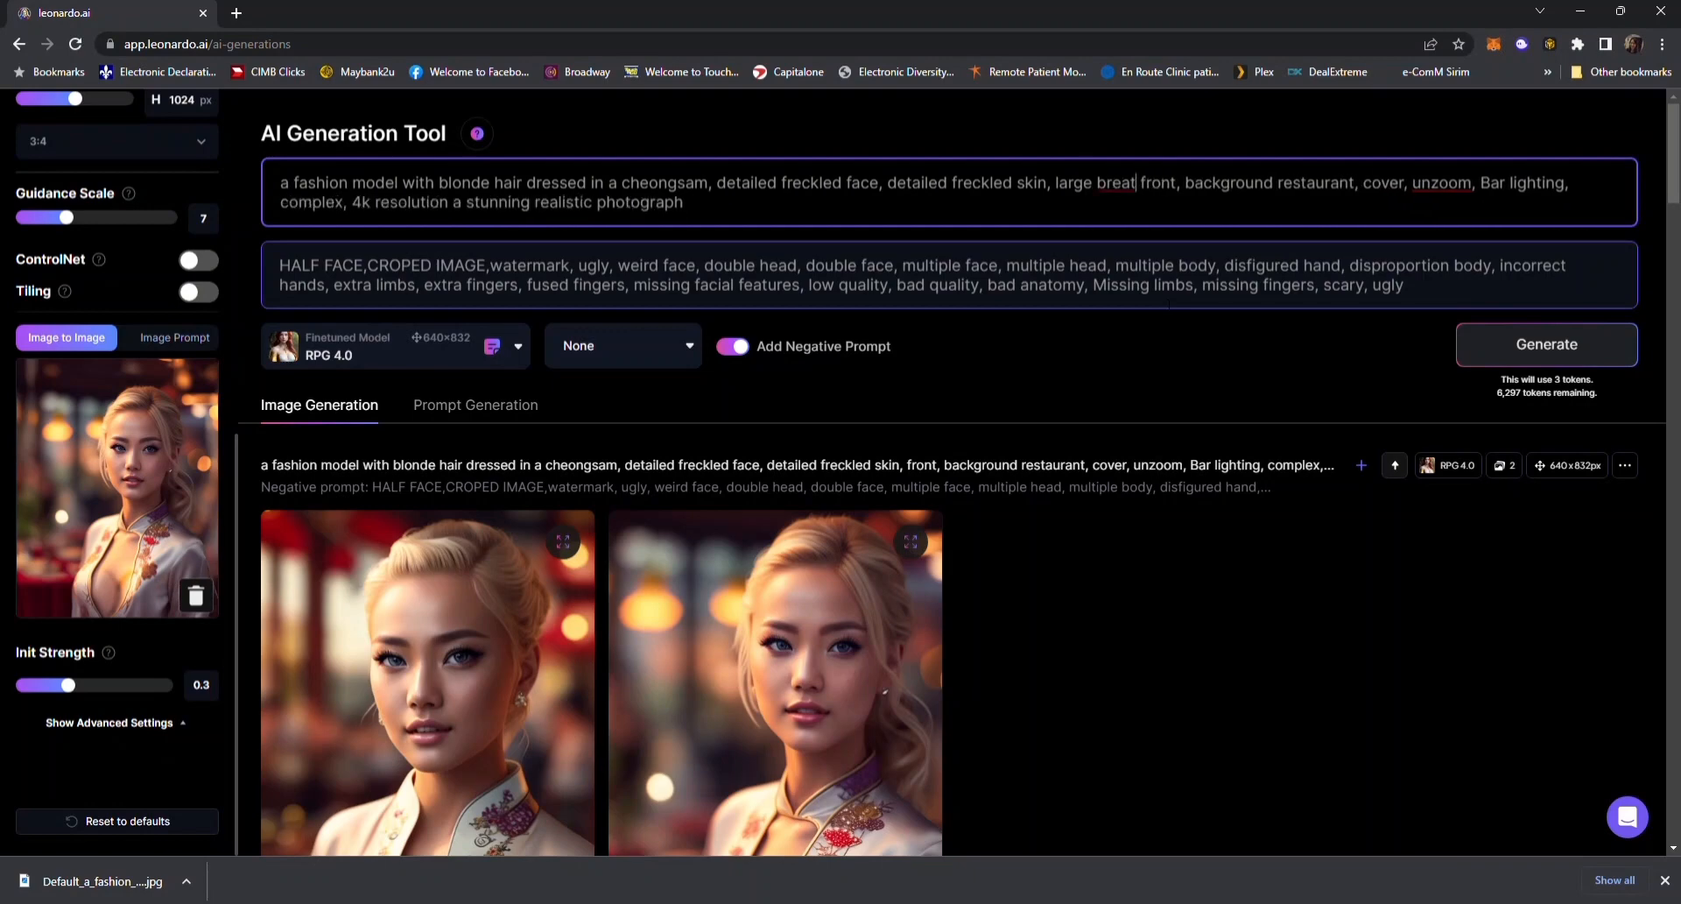
key(BackSpace)
text(st,)
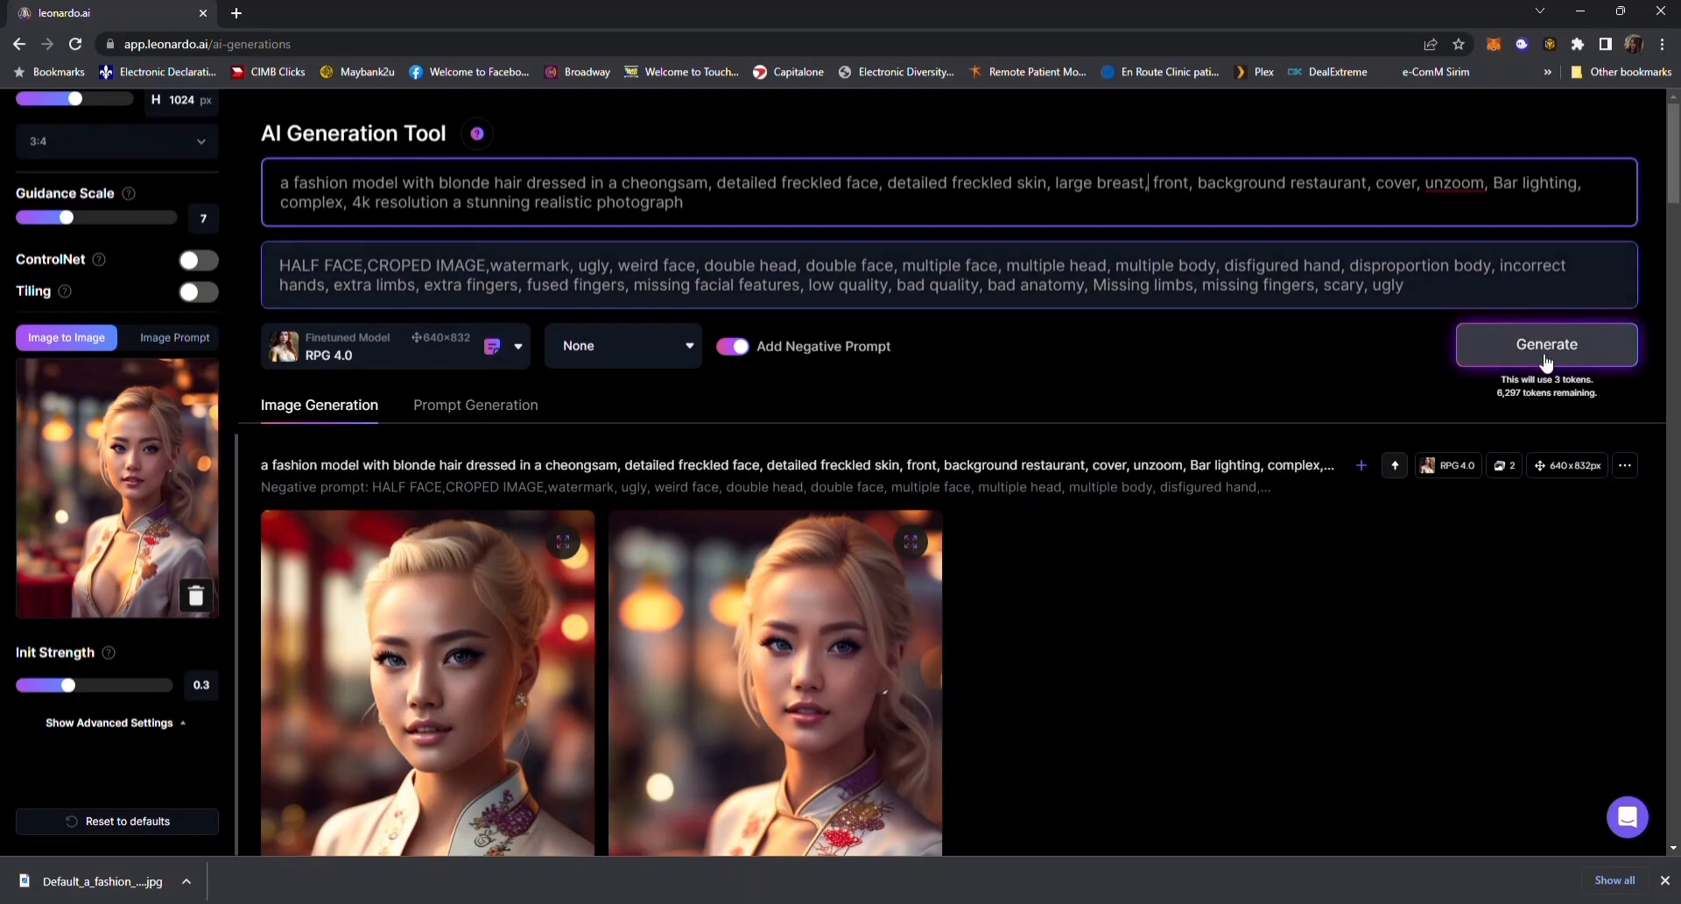
- Enable ControlNet with Depth to Image, set its weight to 0.9, and generate the images
click(198, 261)
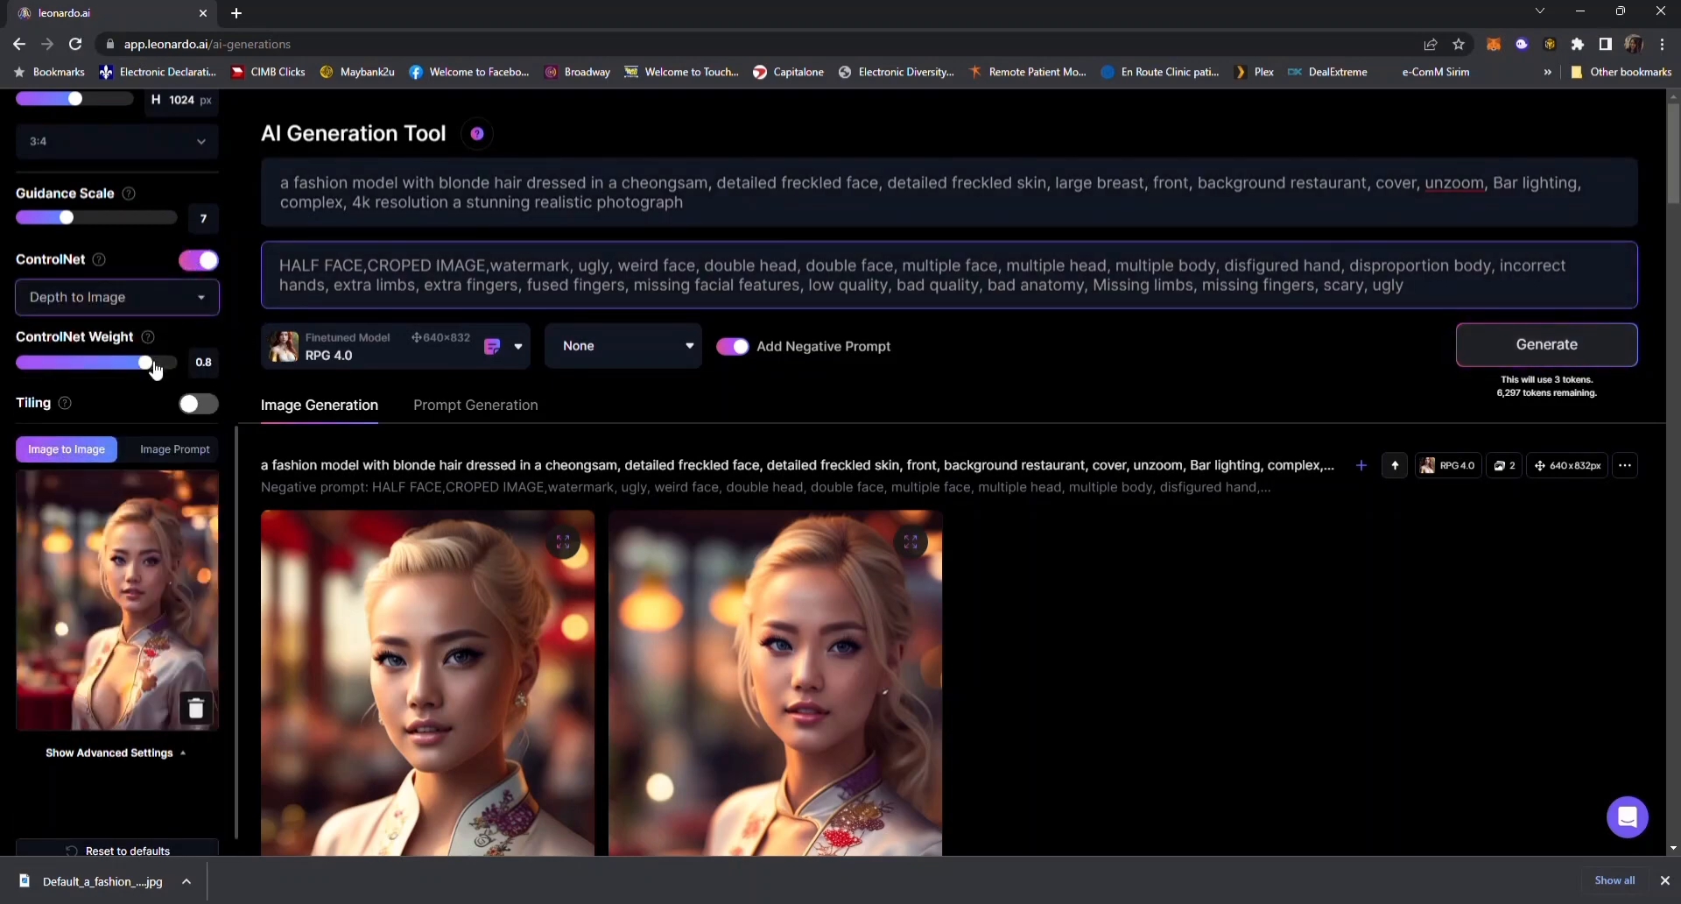
drag(154, 364, 166, 370)
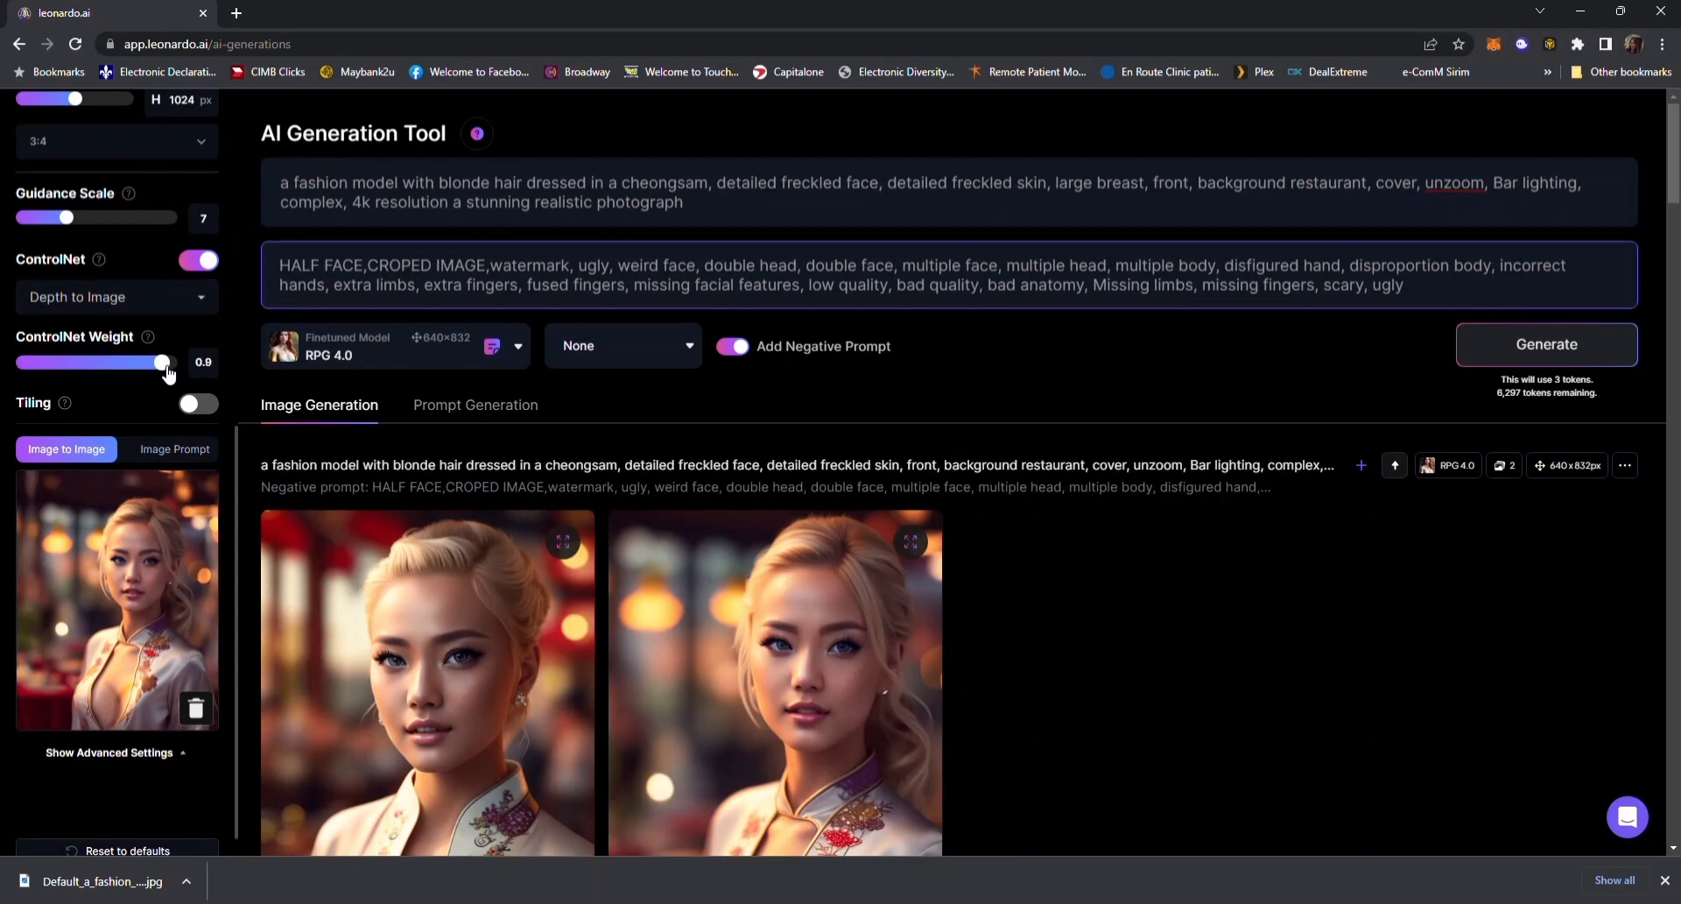
scroll(100, 317, up, 1)
scroll(99, 317, down, 1)
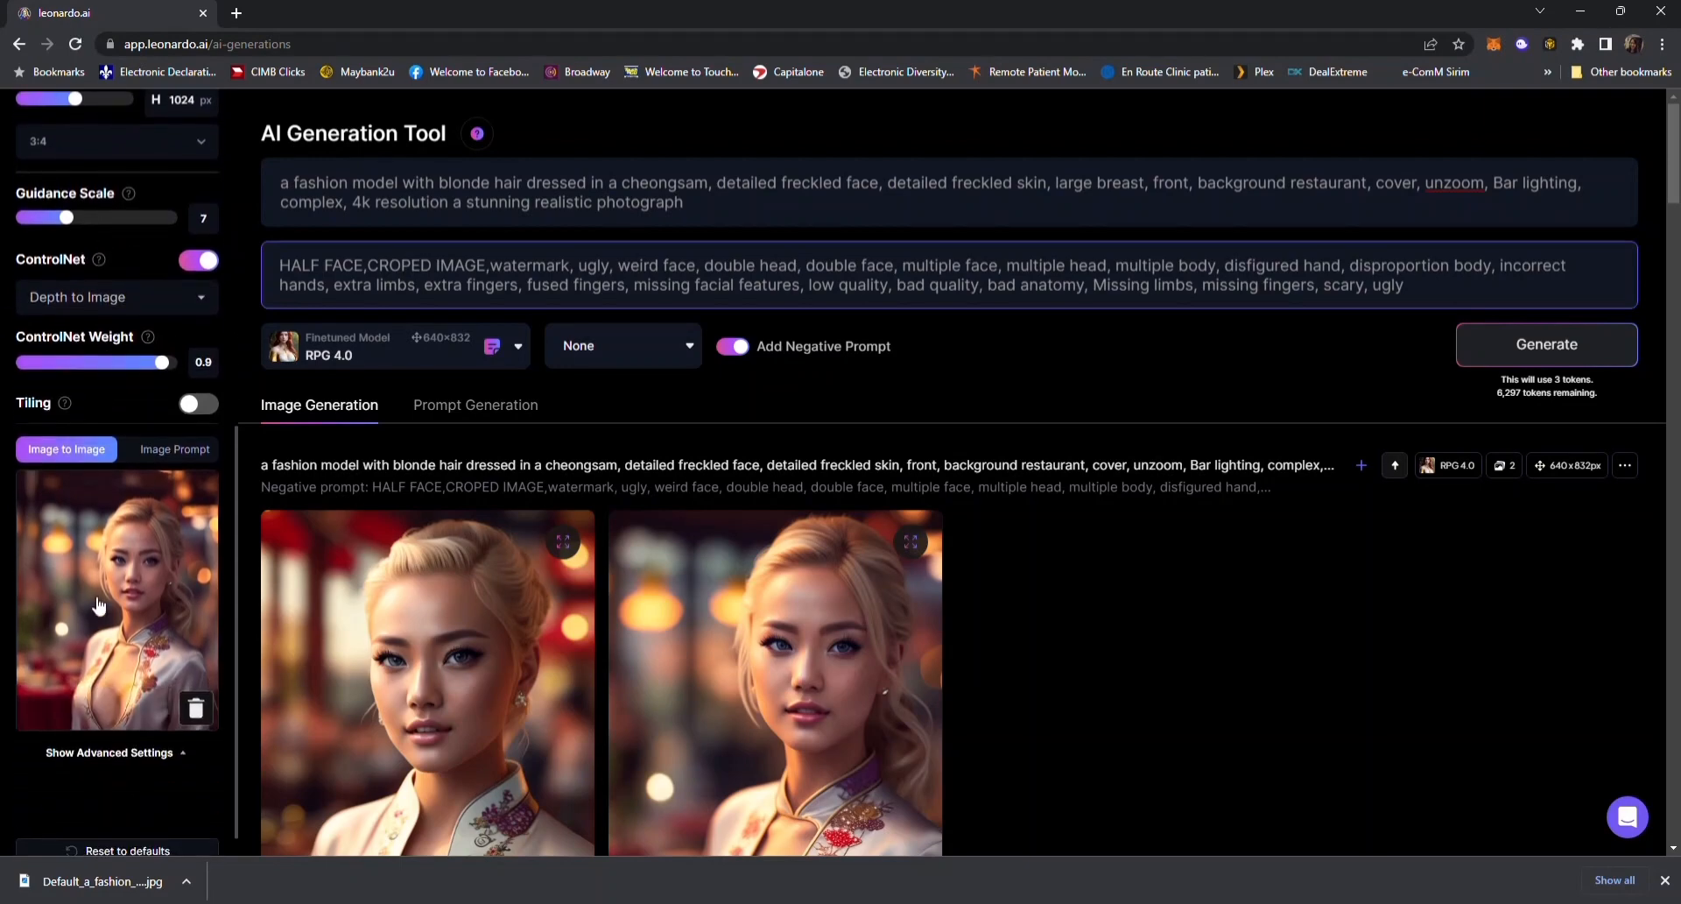
click(1541, 364)
- Open the first image of the new 768 × 1024 generation and create a creative upscale of it
scroll(1018, 425, down, 2)
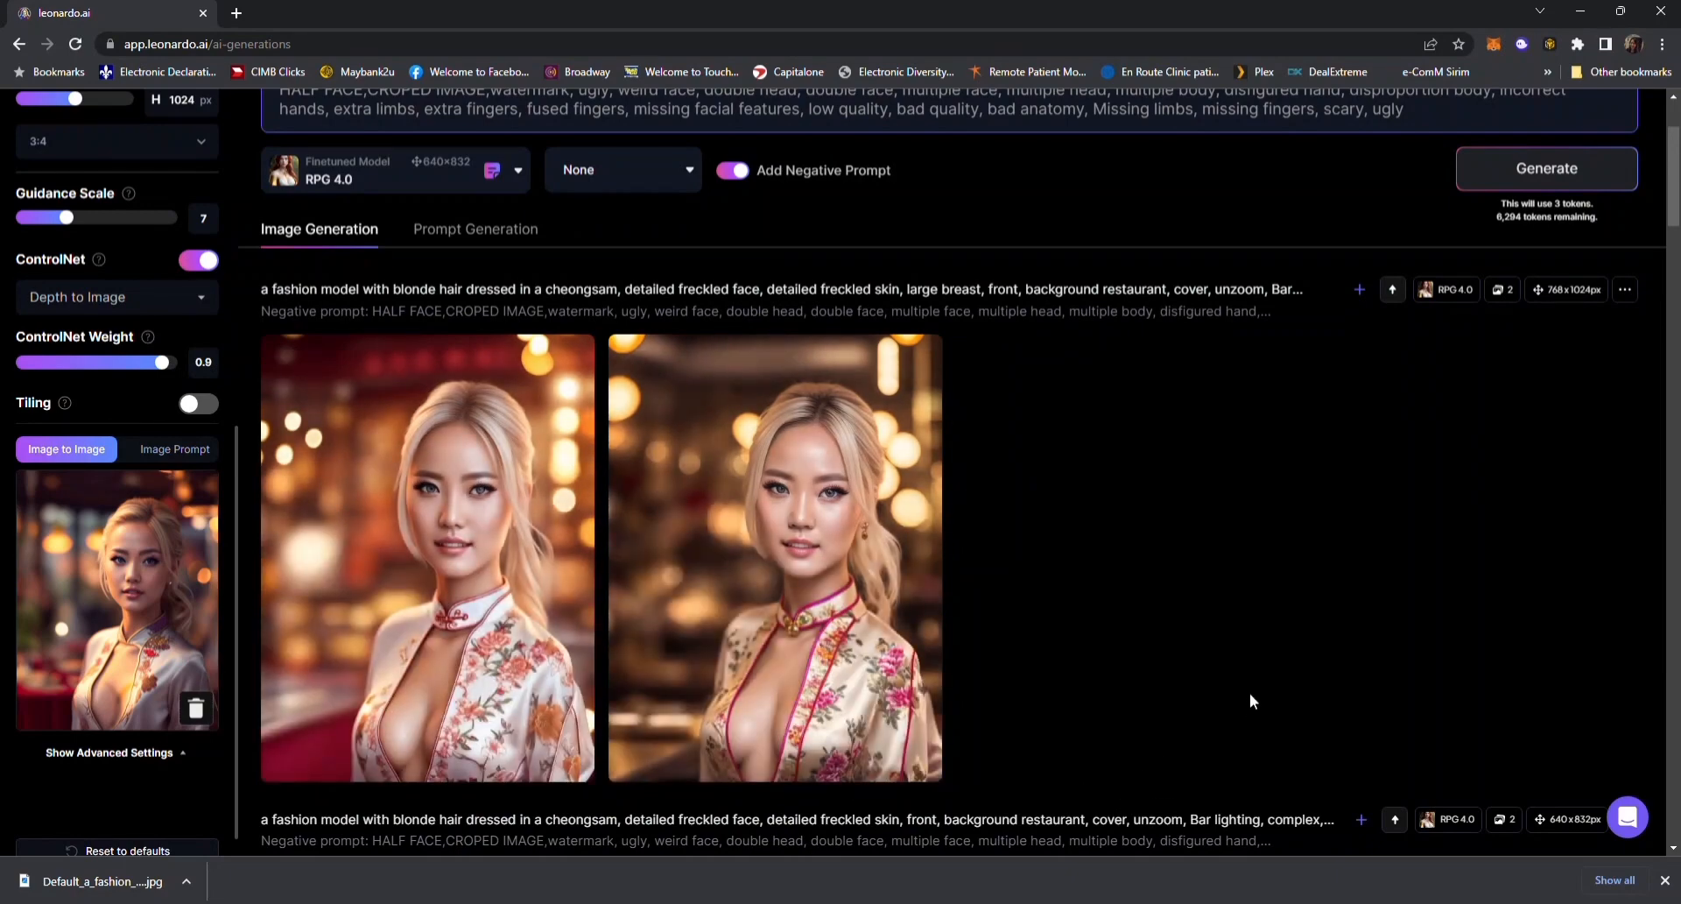
scroll(516, 618, up, 1)
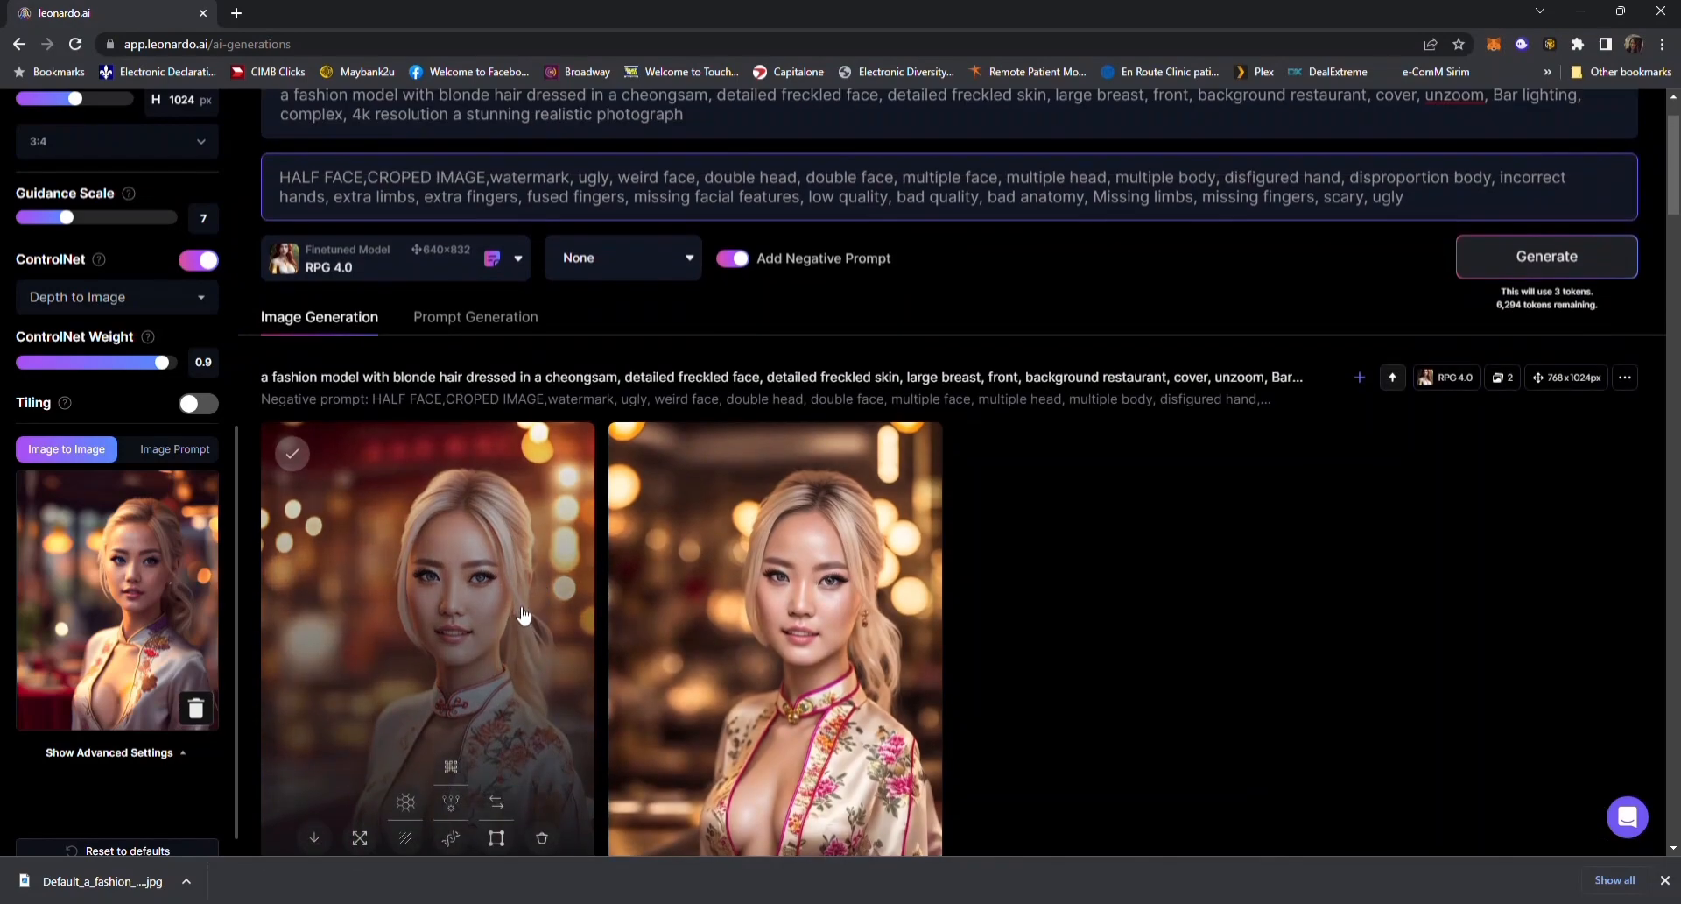
scroll(948, 639, down, 1)
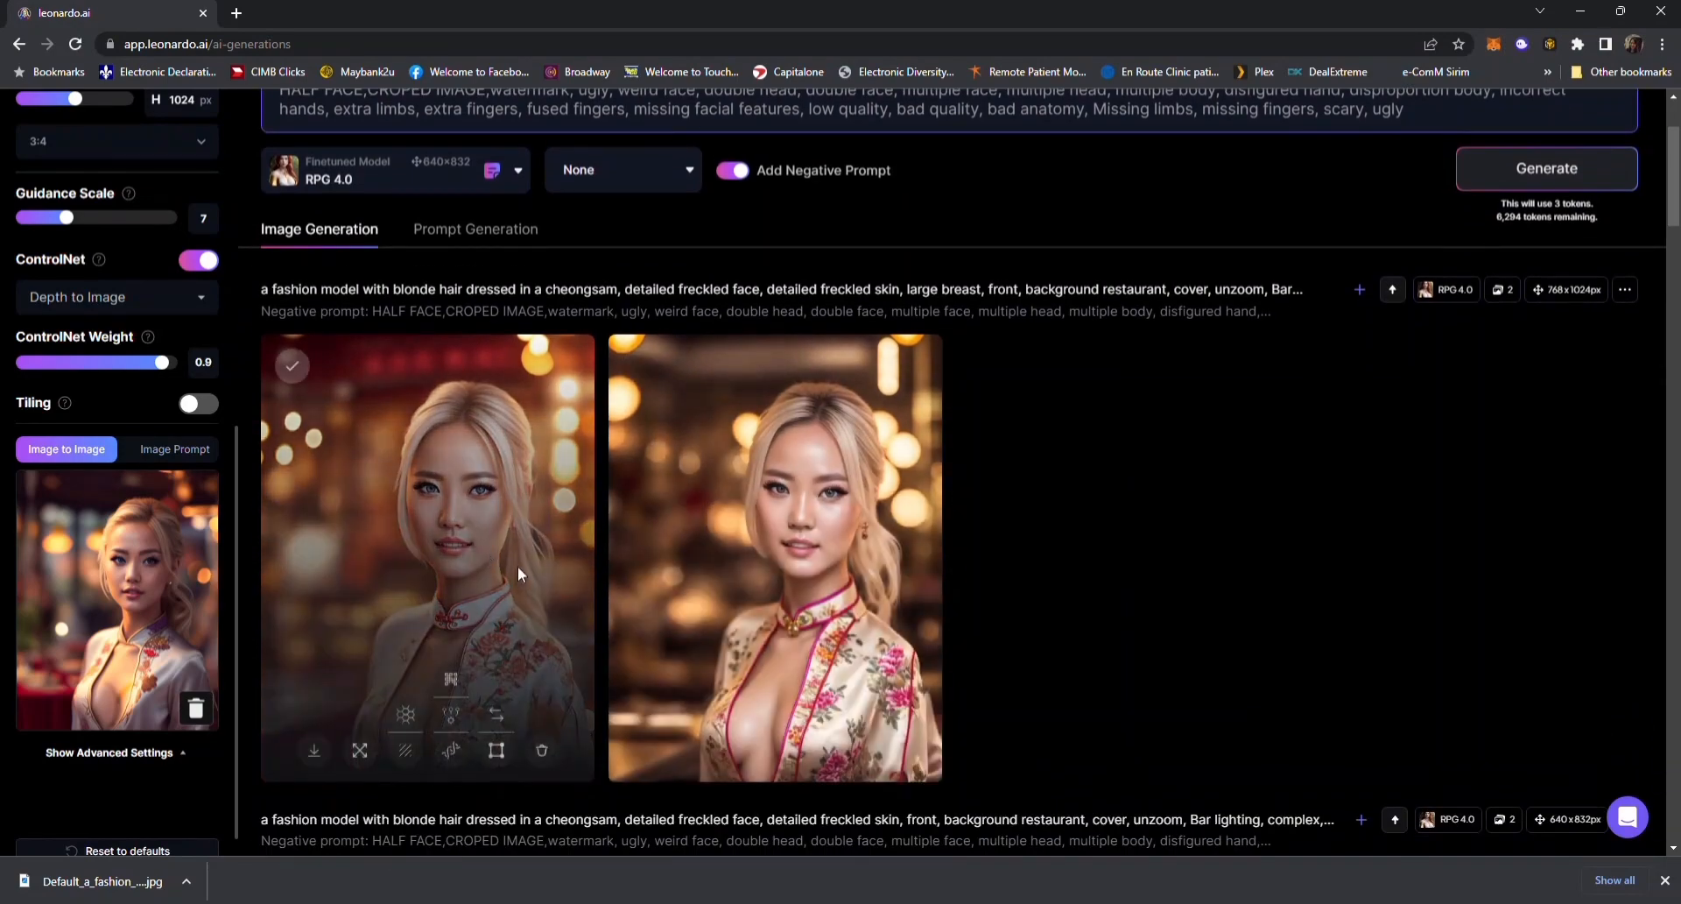
click(495, 561)
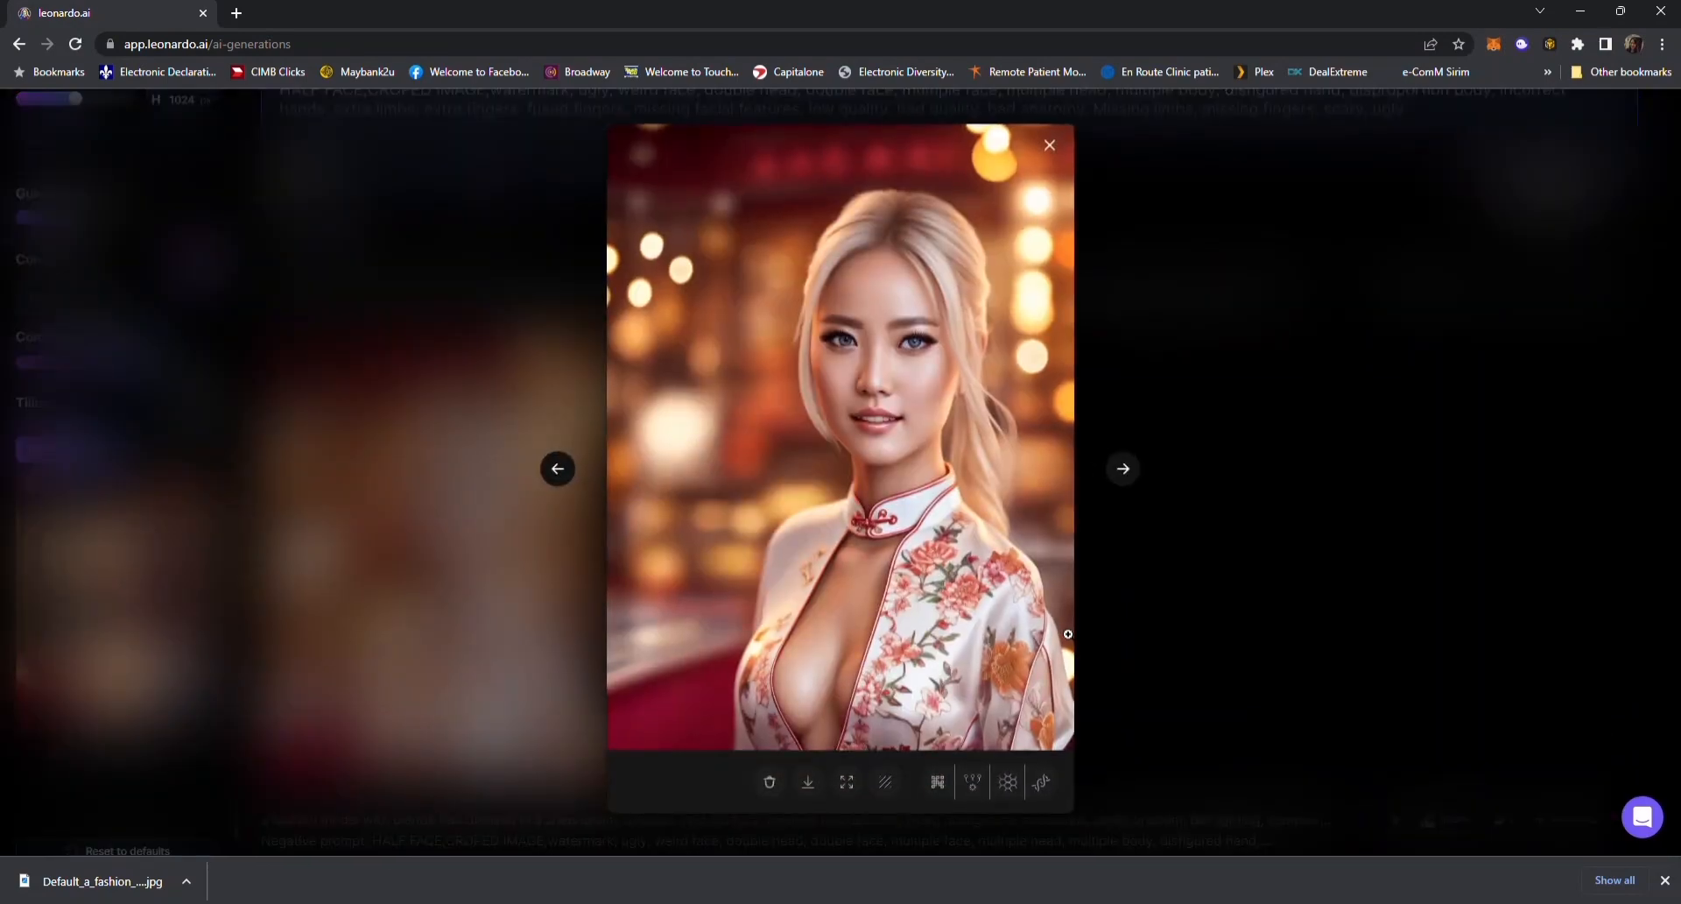
click(937, 788)
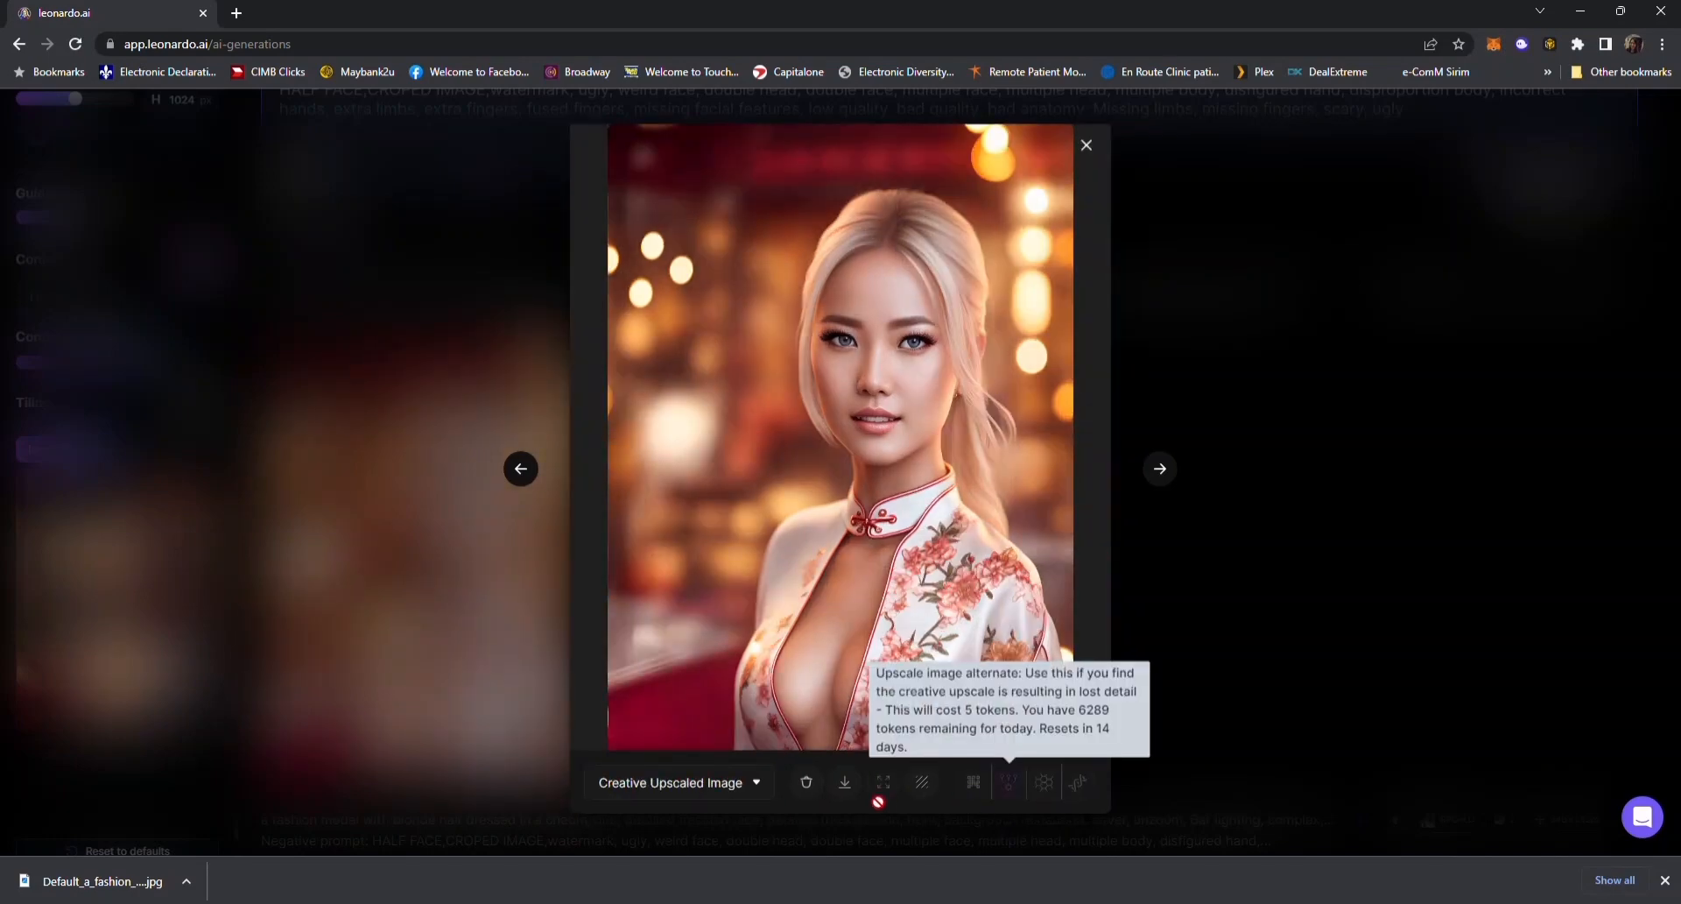
- Create an alternate upscale from the original image, and switch the preview back to Original Image for comparison
click(698, 784)
click(680, 726)
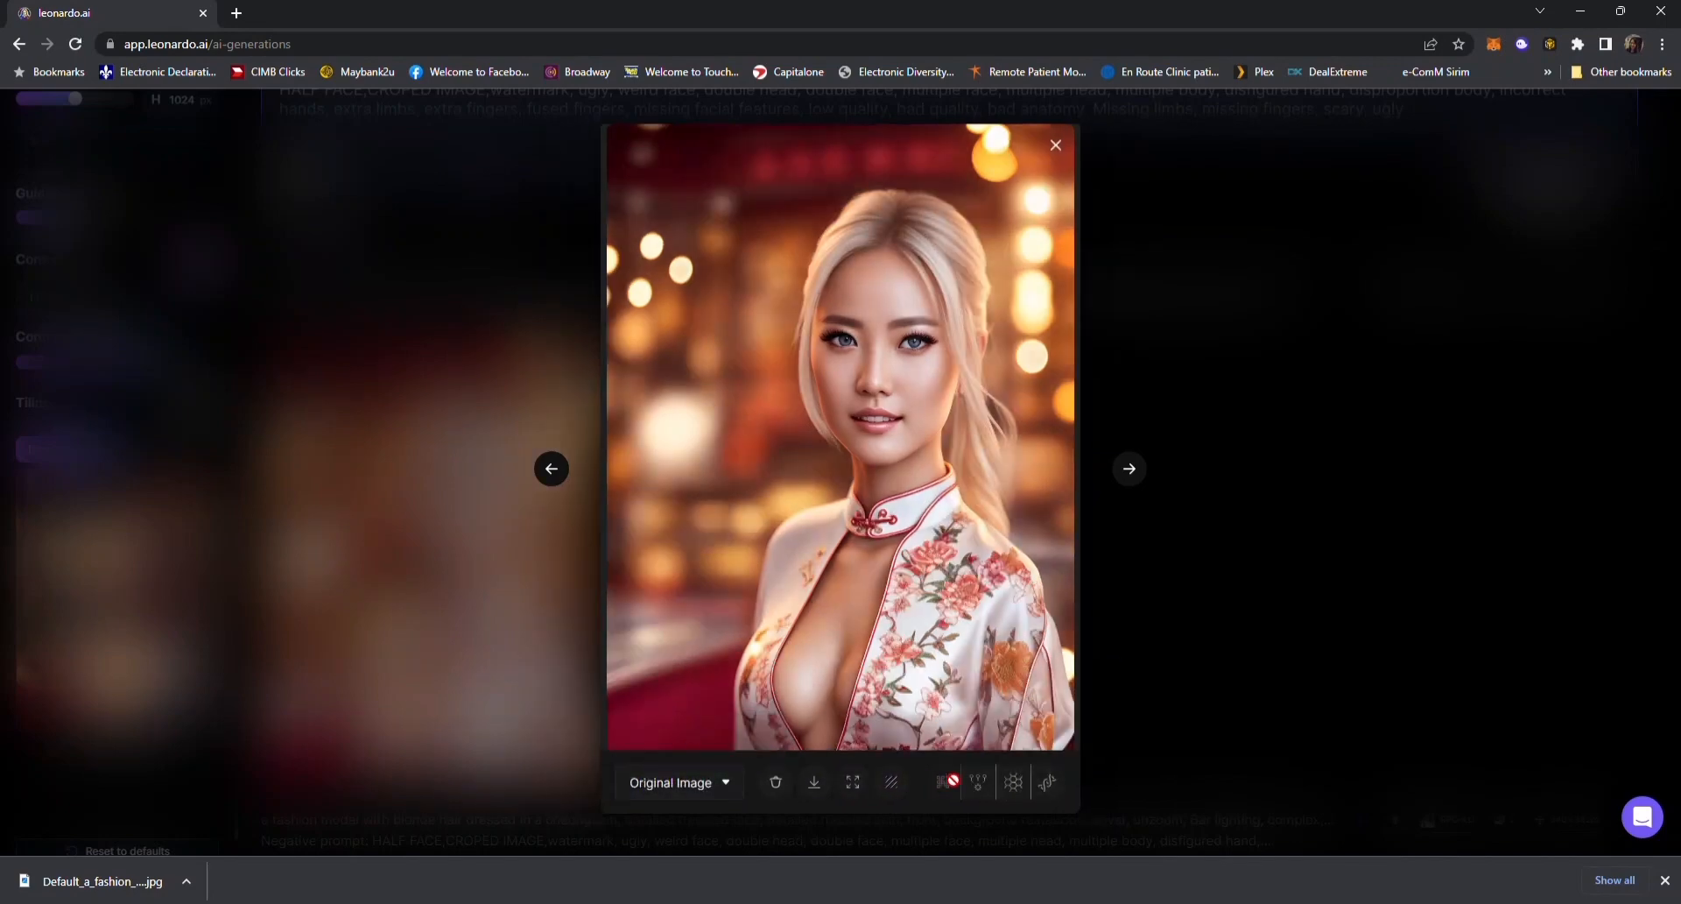
click(978, 782)
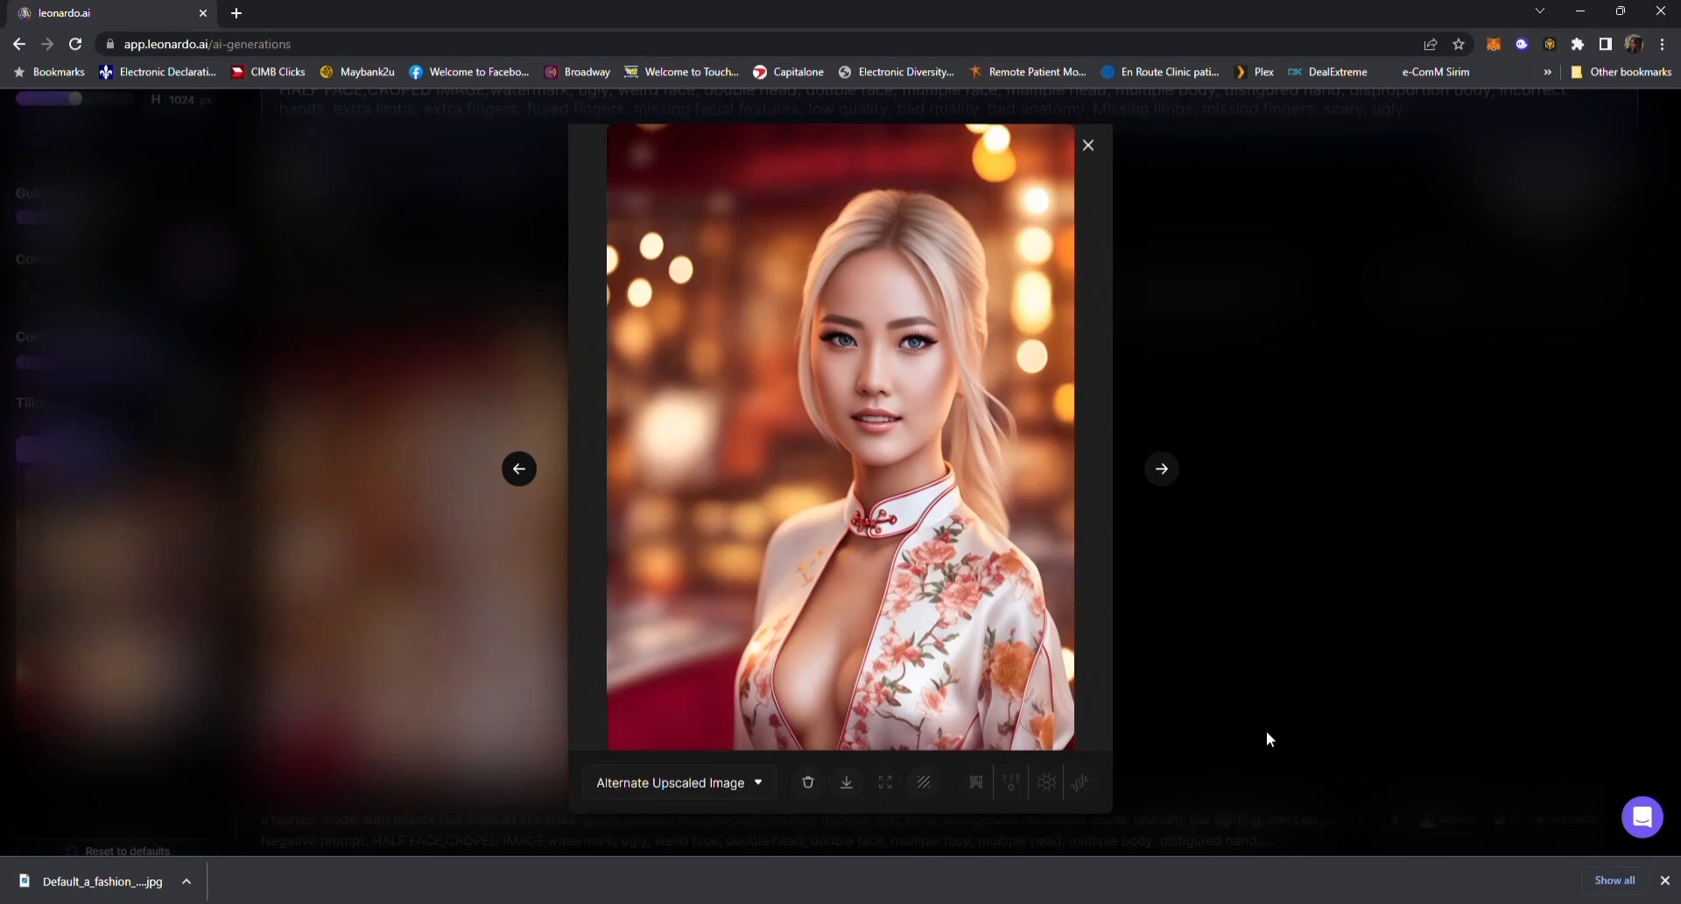
click(670, 771)
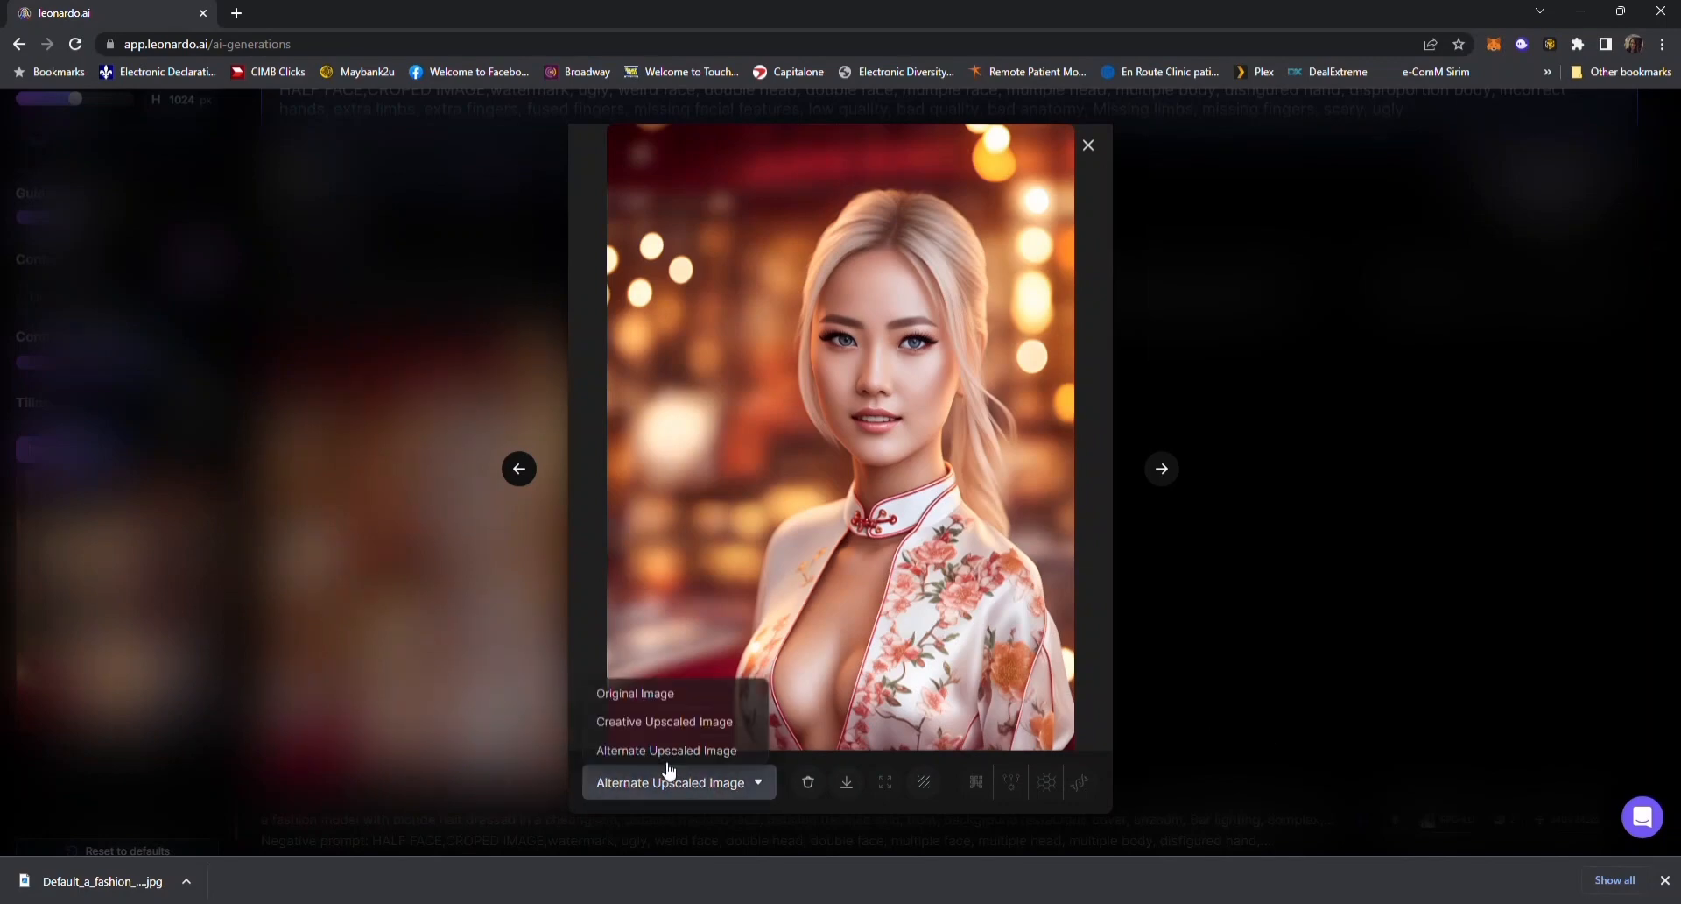
click(655, 693)
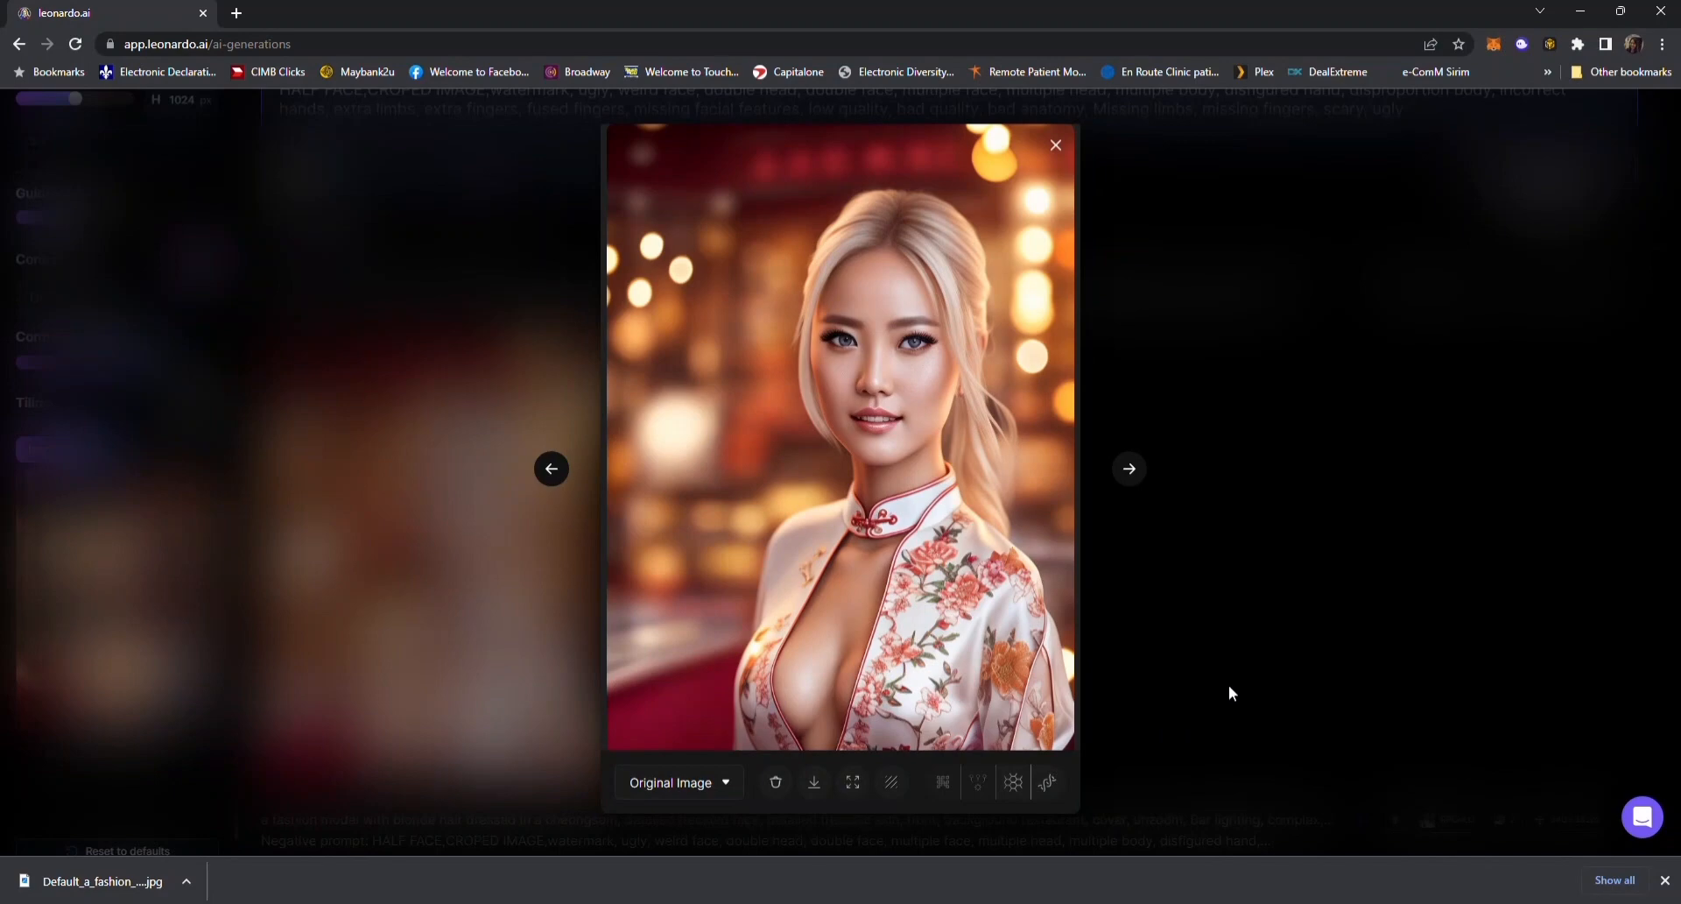